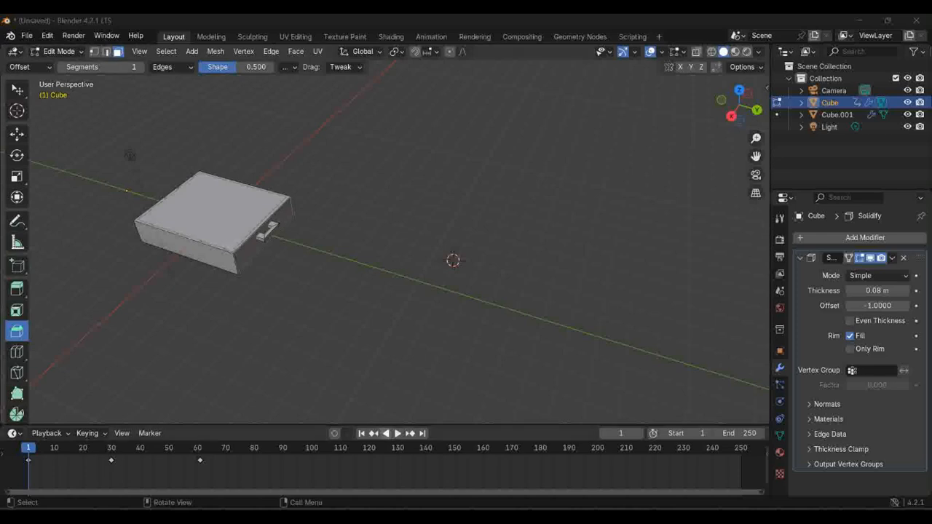
Step through the drawer animation's keyframes at frames 1, 30 and 61, returning to frame 1.
key(Up)
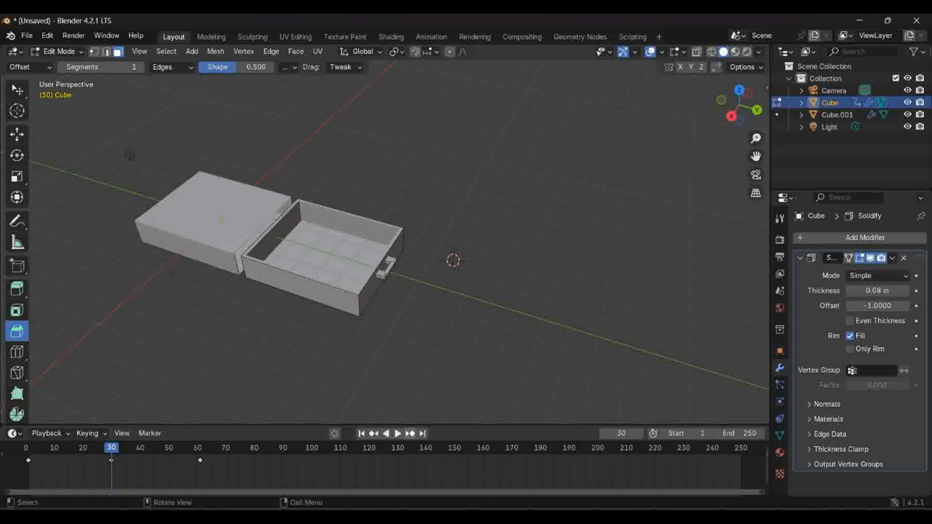
click(410, 433)
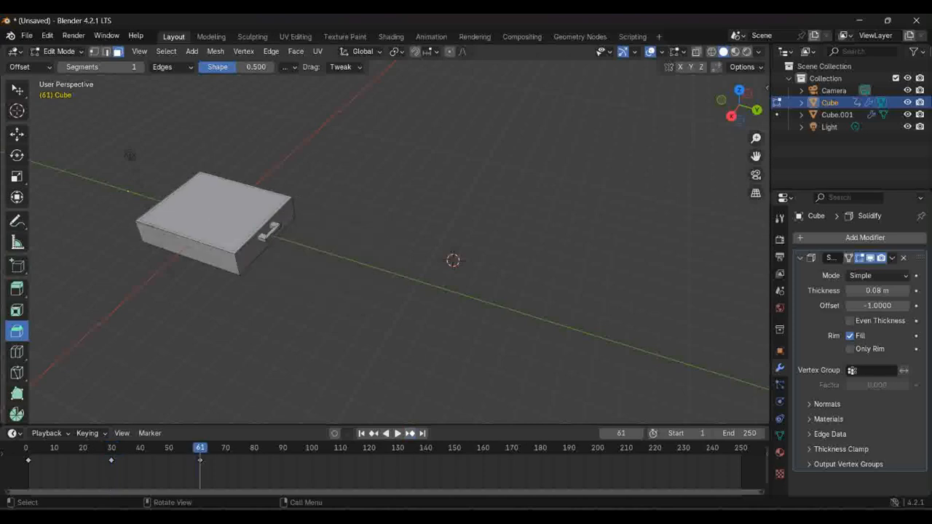
click(374, 433)
click(374, 434)
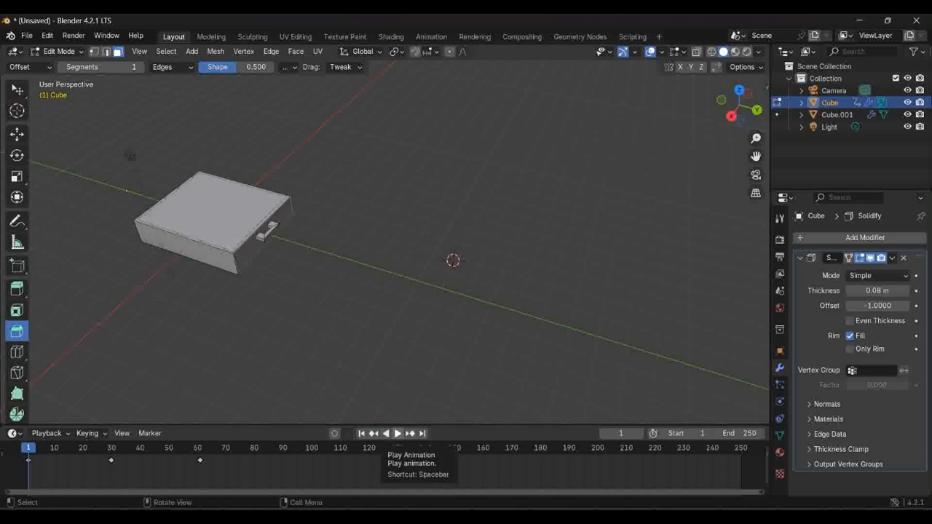
Play the drawer's opening and closing animation forward and in reverse to review the sliding motion.
click(397, 433)
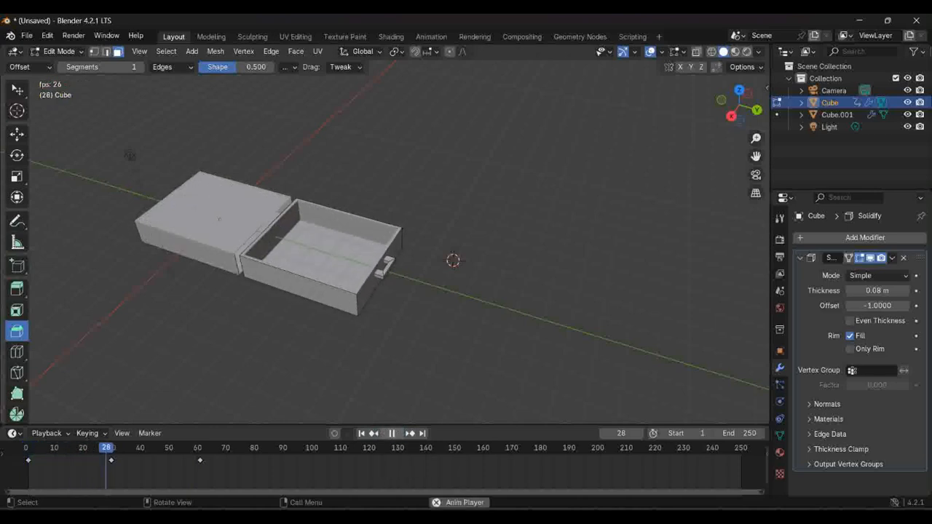
click(392, 433)
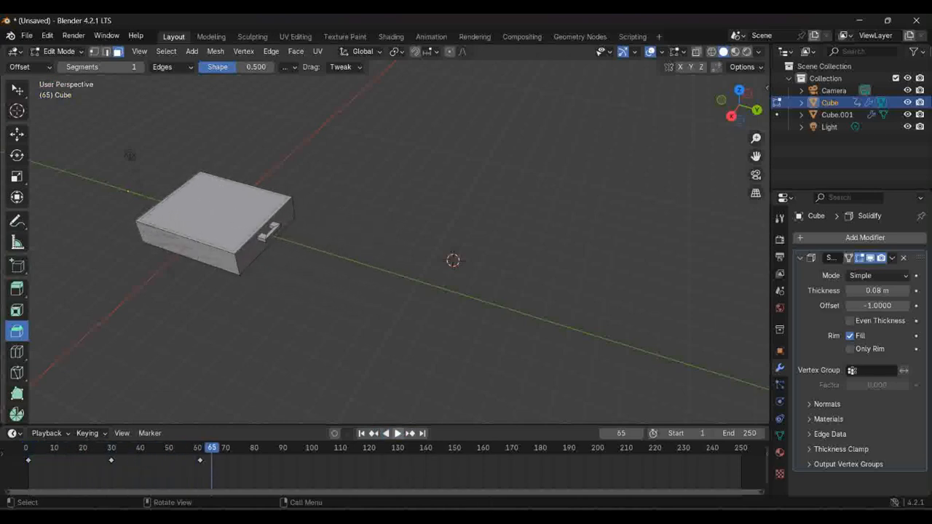
click(386, 433)
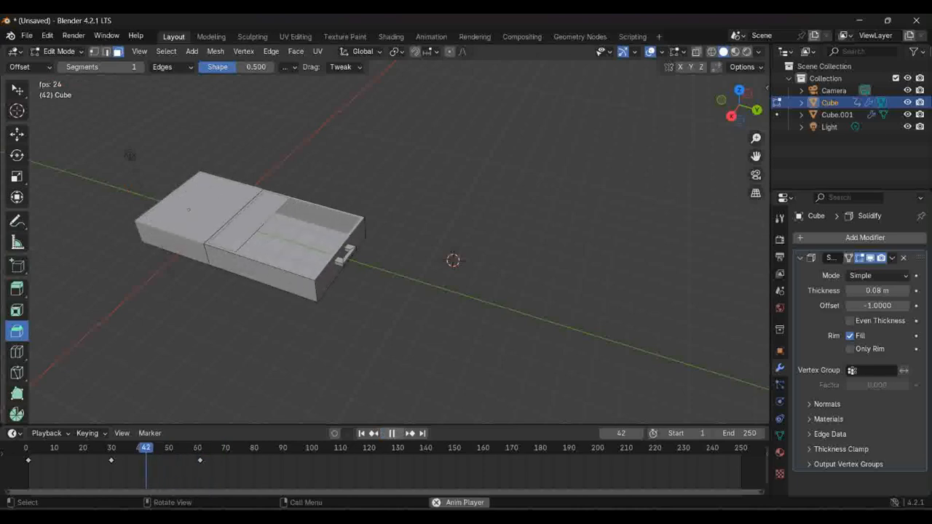
click(394, 433)
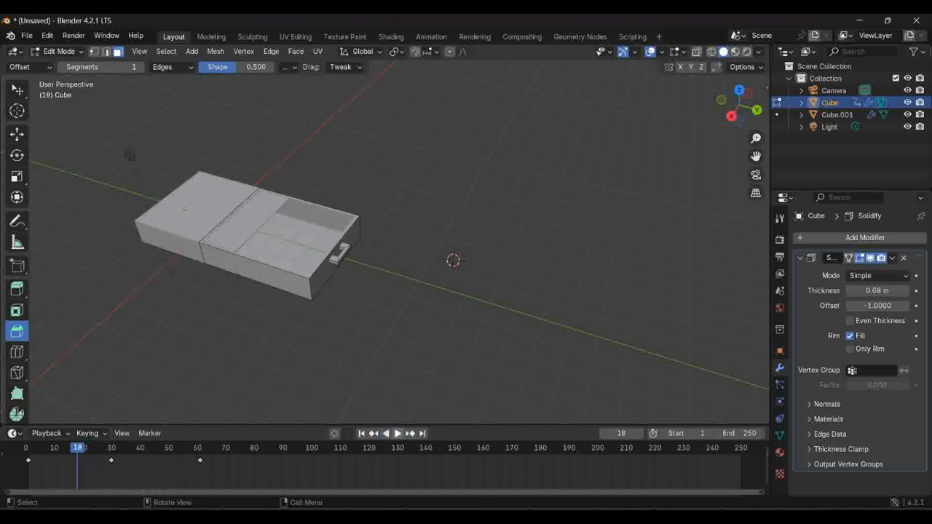
click(386, 433)
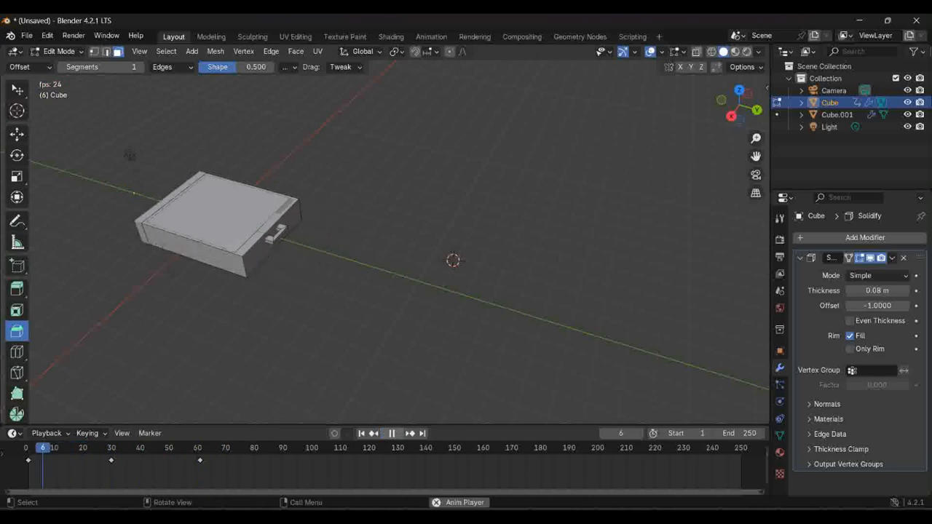
click(394, 433)
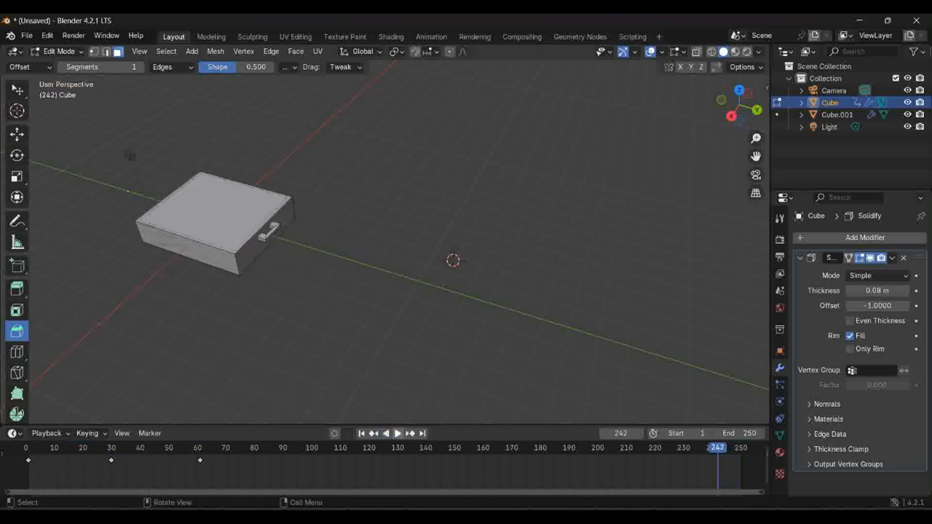
click(397, 433)
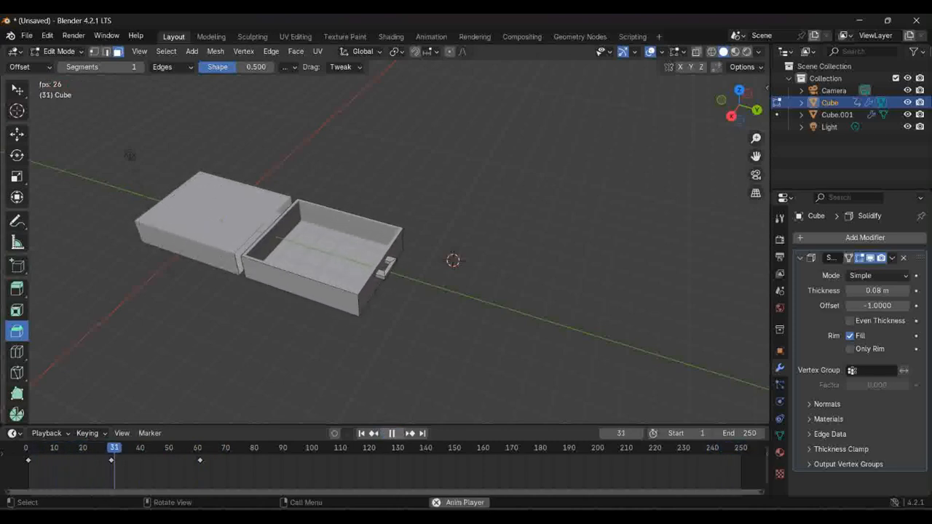
key(space)
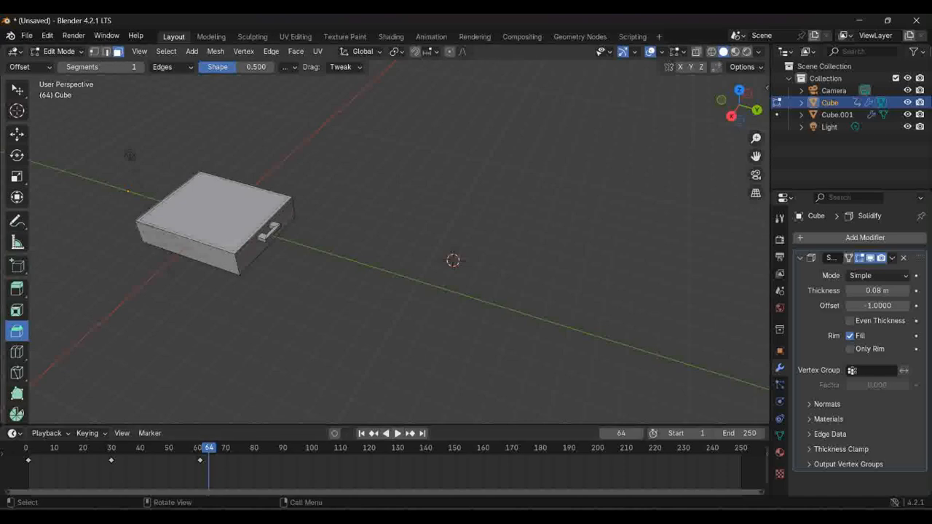
Shrink the timeline area to enlarge the viewport, and delete all linked vertices of the drawer box in the Cube mesh.
drag(399, 425, 399, 478)
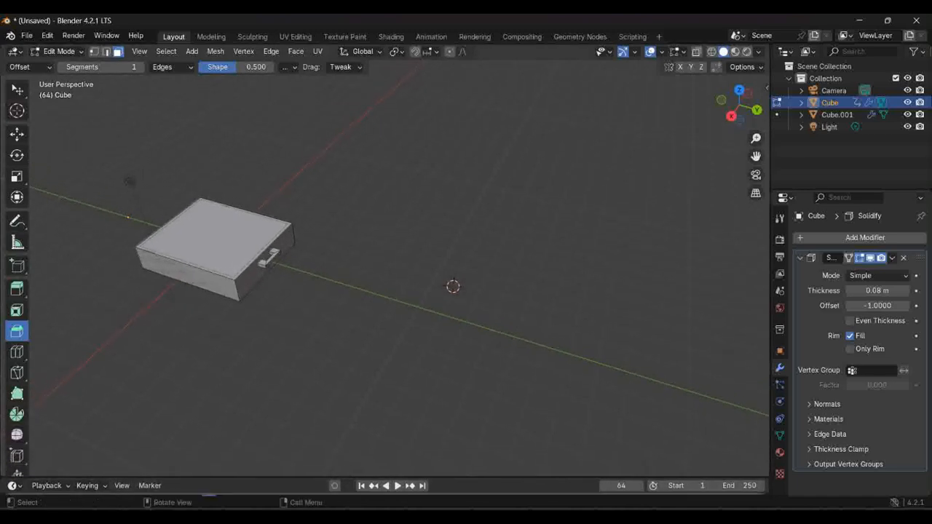
click(187, 274)
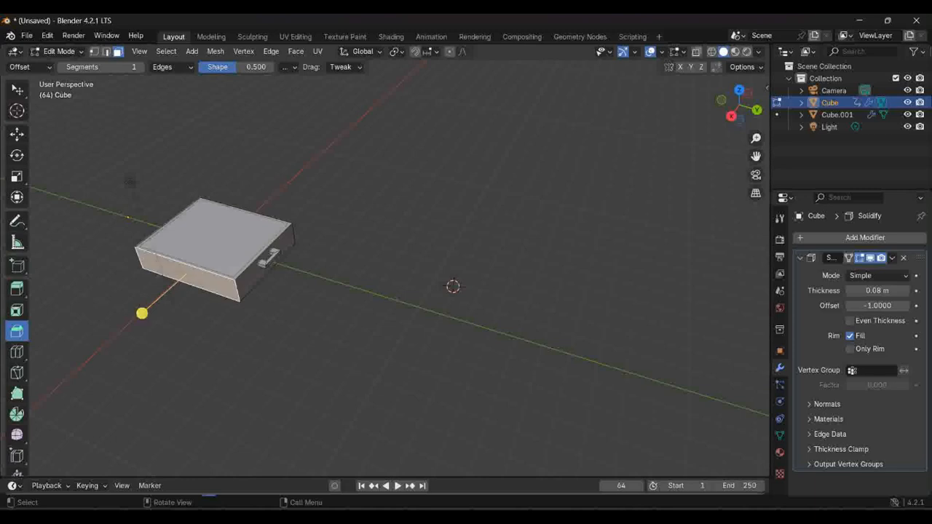
key(ctrl+l)
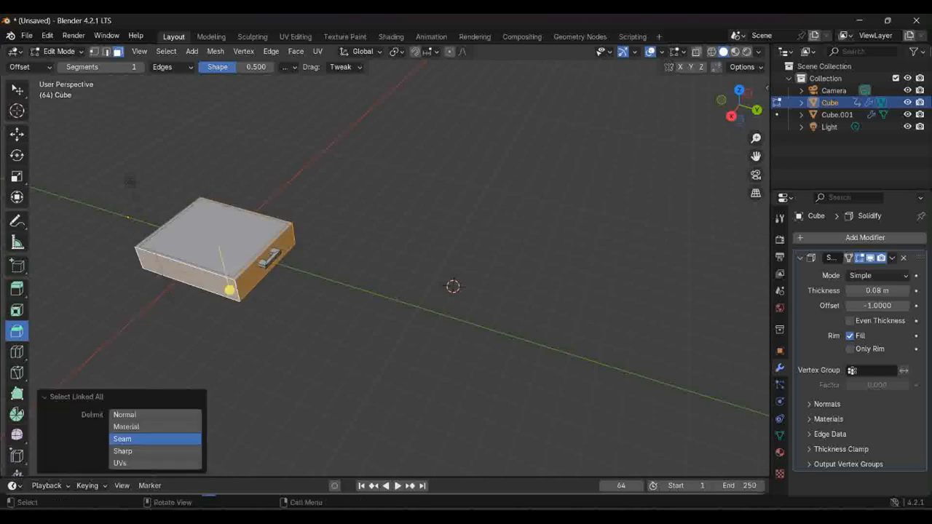
key(x)
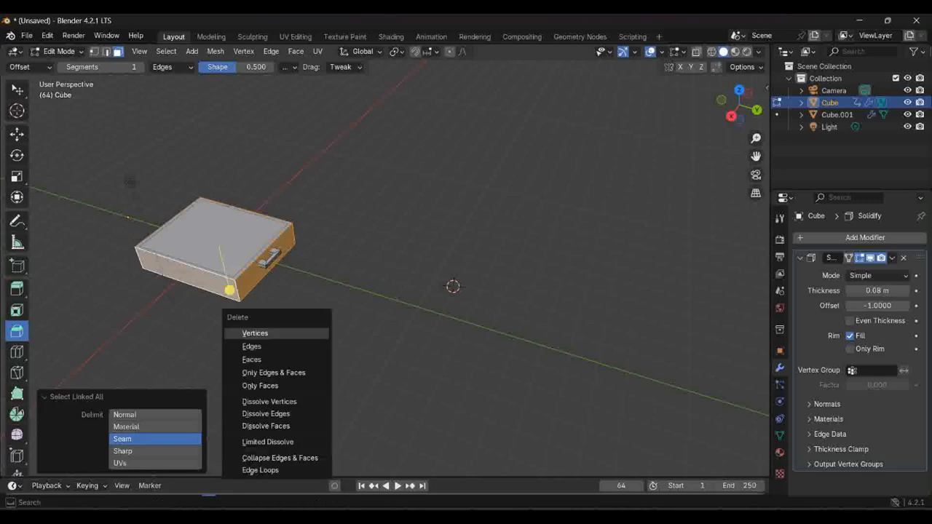
click(291, 333)
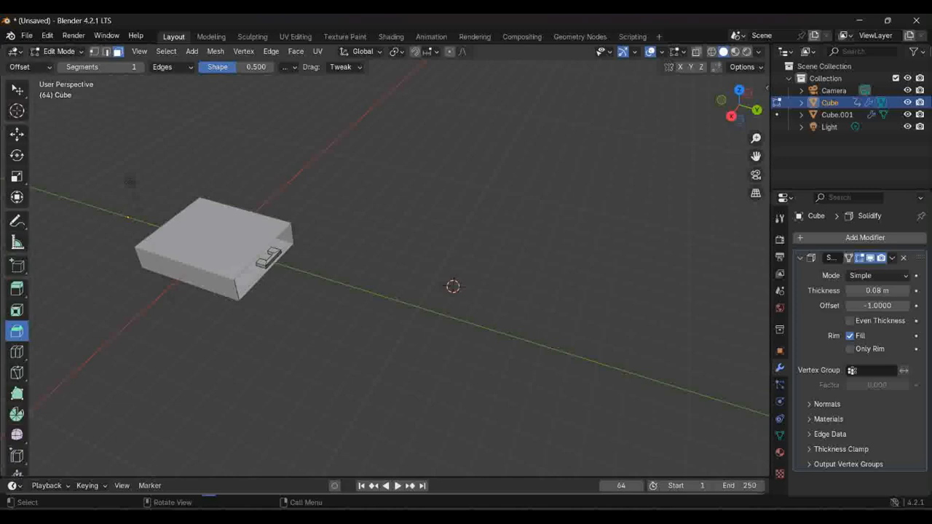
Return to Object Mode and delete the outer casing object and the remaining handle object.
key(Tab)
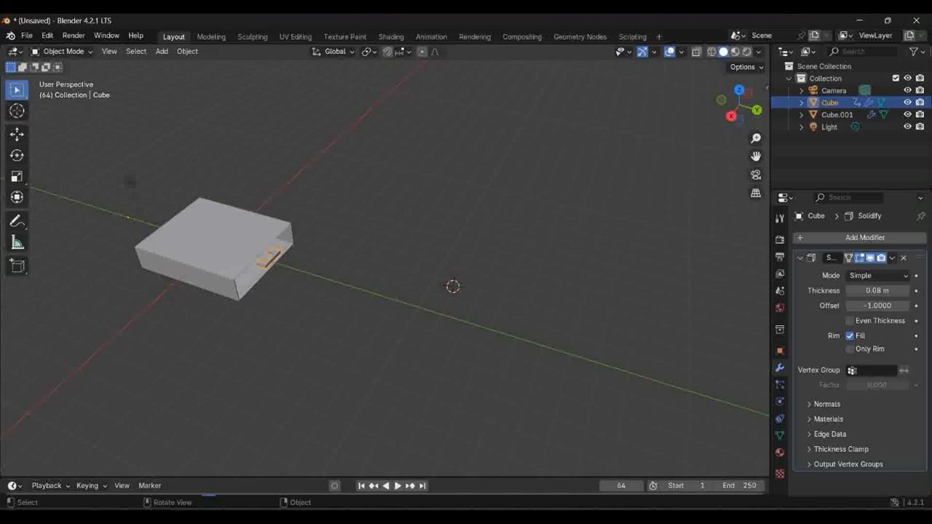
click(212, 241)
key(x)
key(Return)
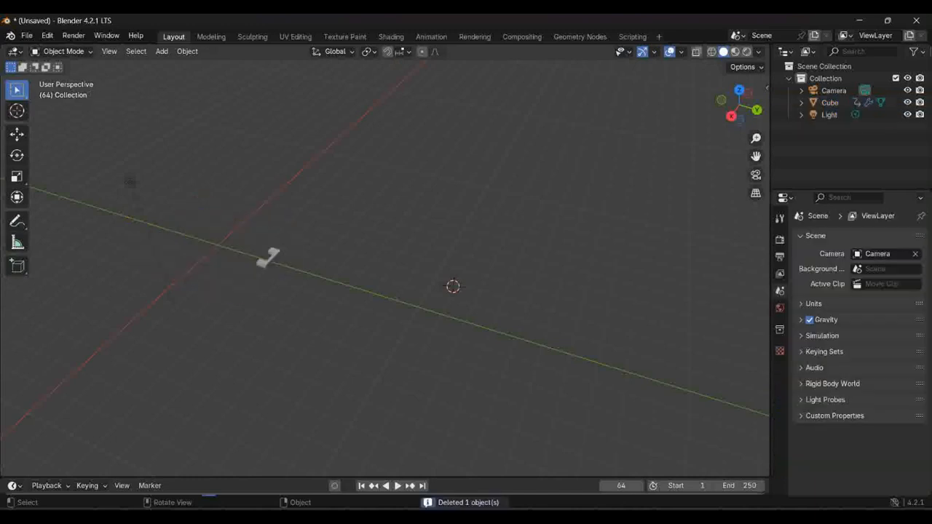
click(269, 258)
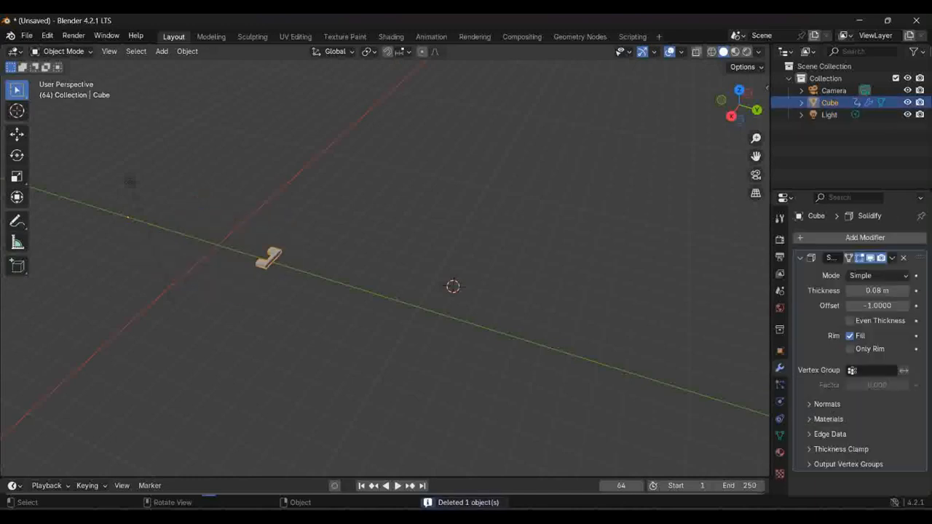
key(x)
key(Return)
Move the light freely to about X 0.98 m, Y 9.09 m, Z 8.15 m.
middle_drag(244, 262, 274, 255)
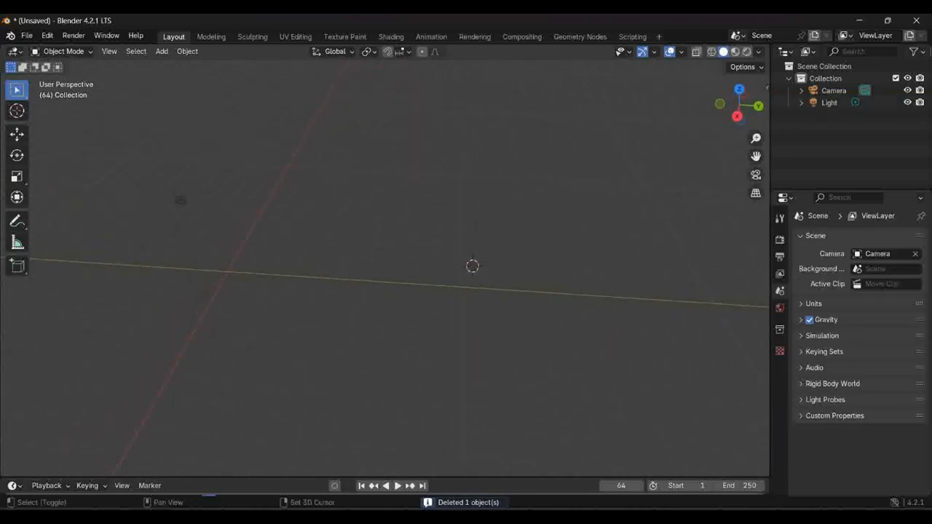
shift+middle_drag(471, 266, 626, 260)
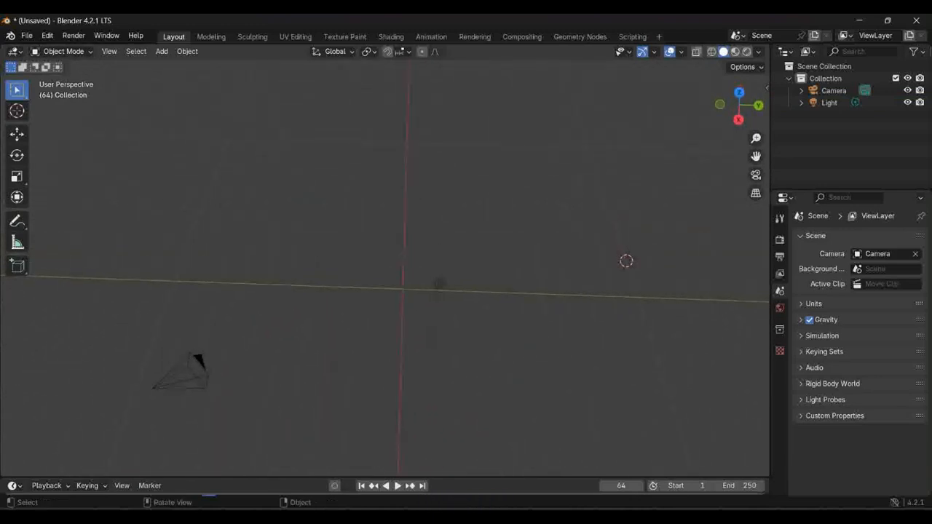
click(438, 283)
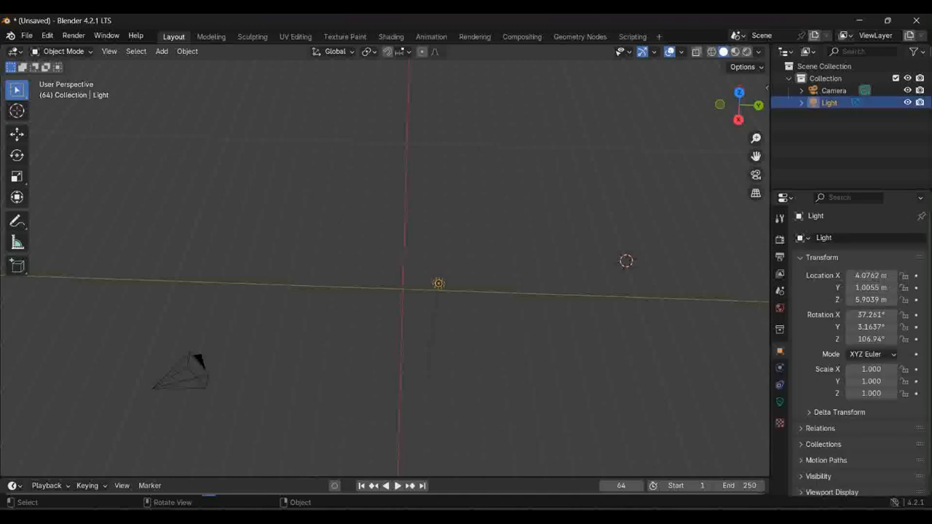
key(g)
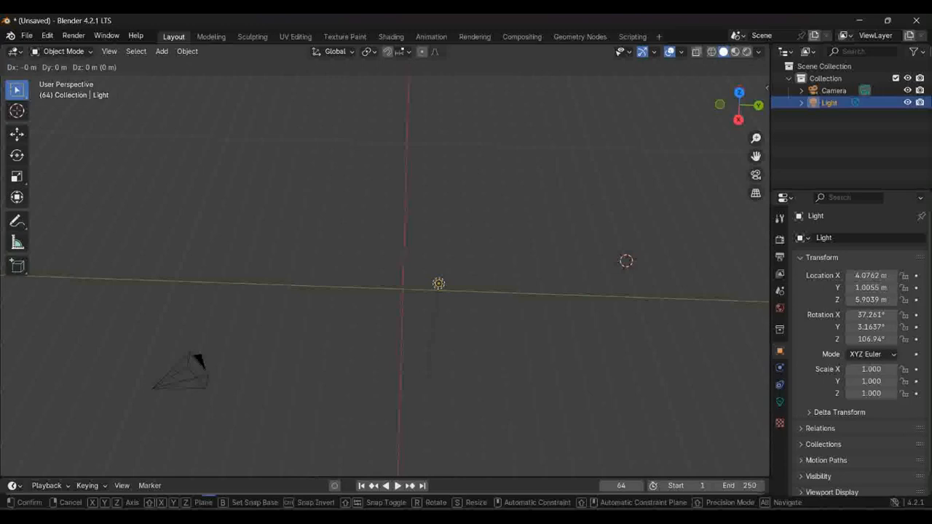
click(712, 165)
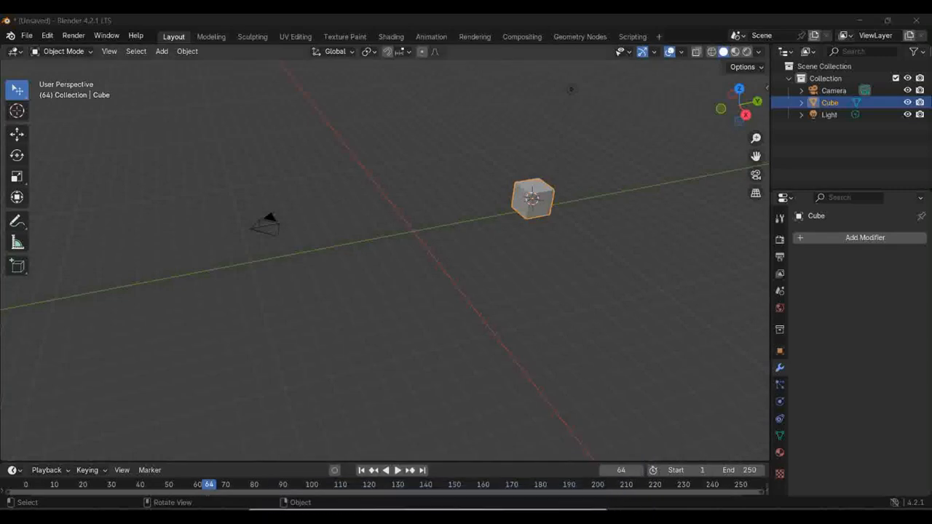
Move the new cube about -9.36 m along the Y axis to the world centre, and deselect it.
click(553, 135)
click(572, 90)
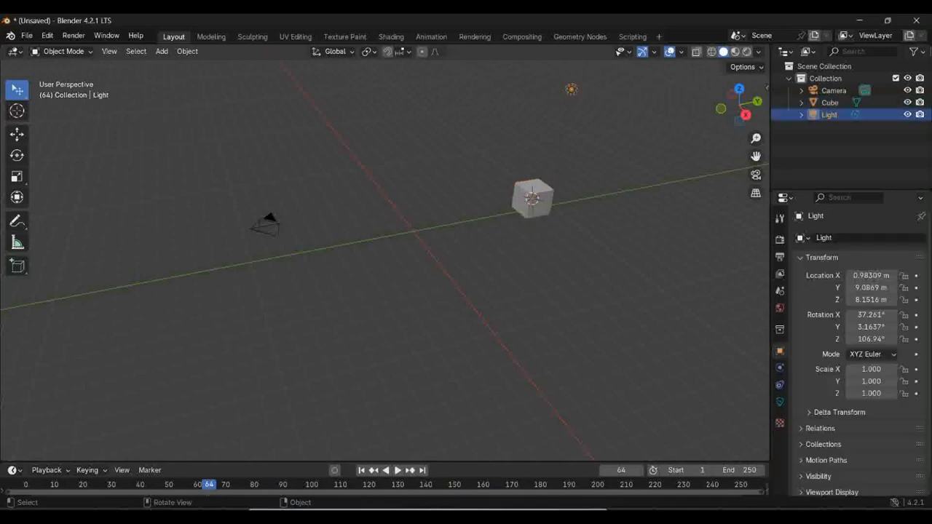
click(533, 199)
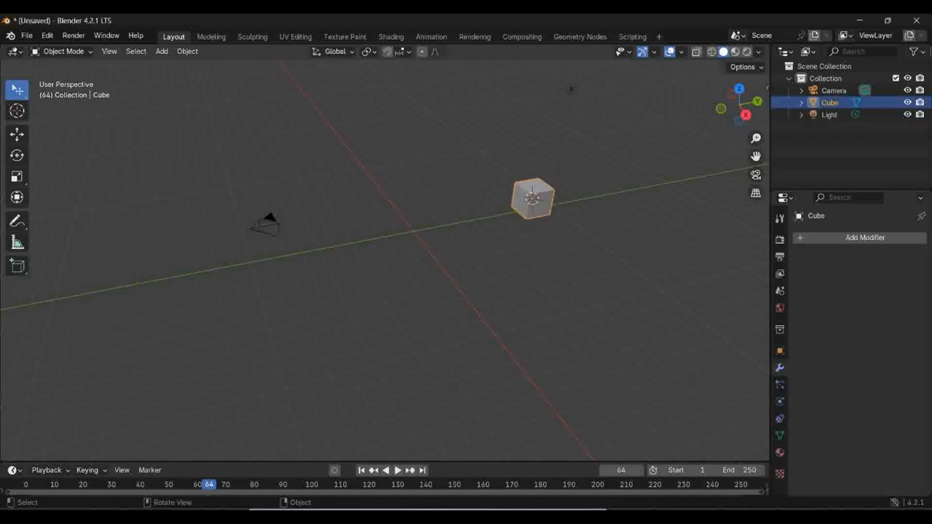
key(g)
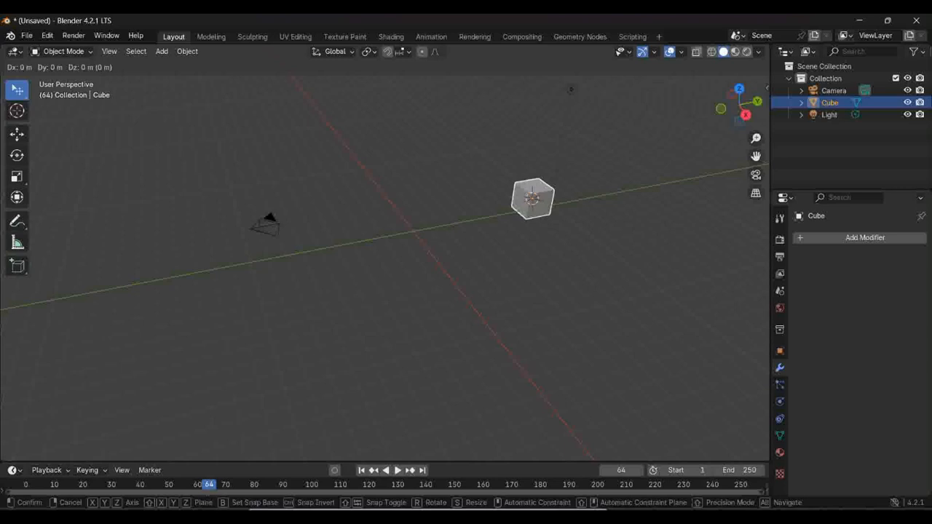
key(y)
key(Return)
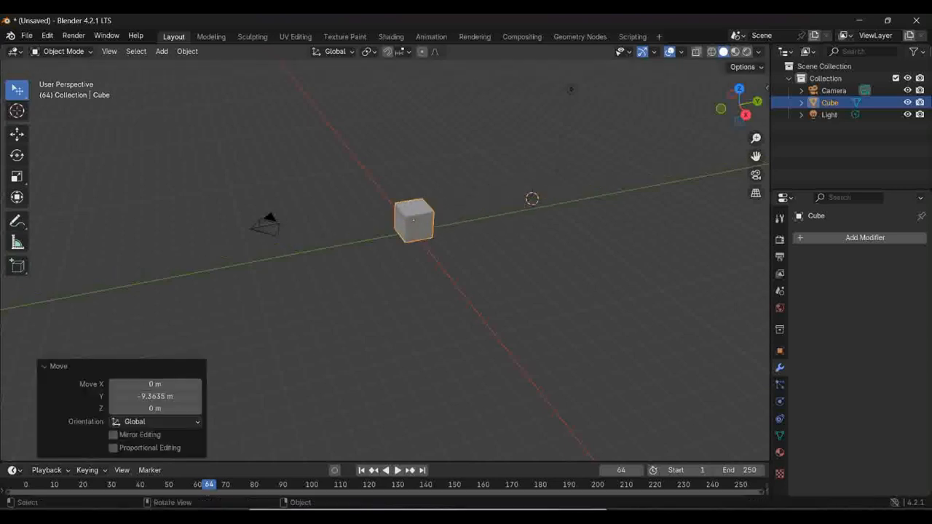
key(alt+a)
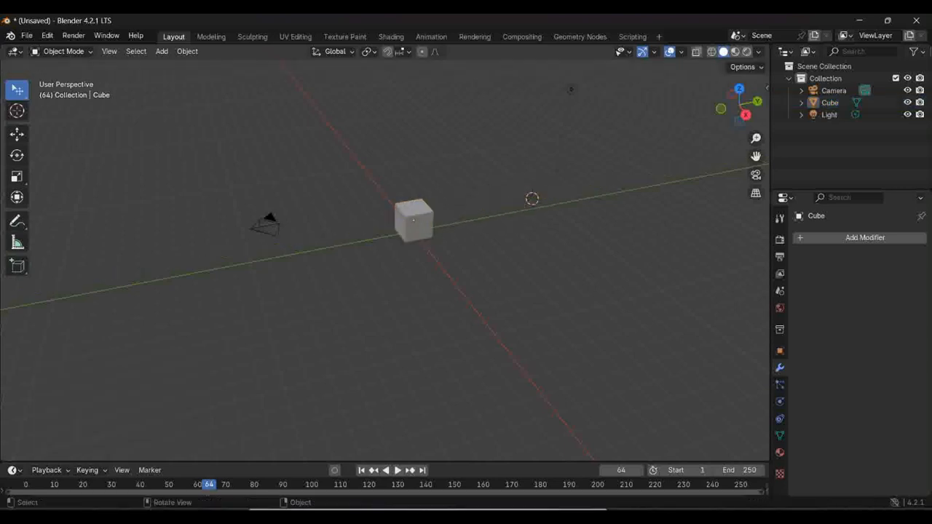
Scale the cube by about 8.66 along Y and about 6.66 along X to form a wide flat block.
click(413, 221)
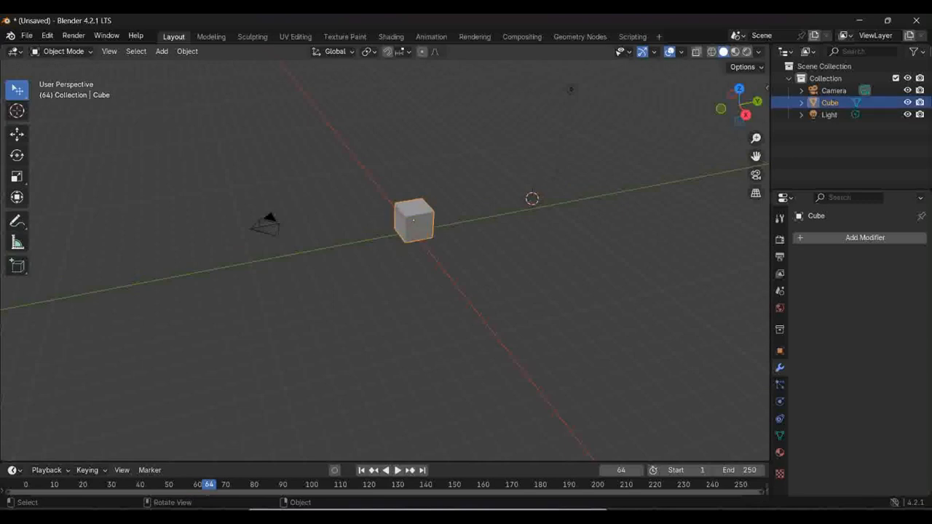
key(s)
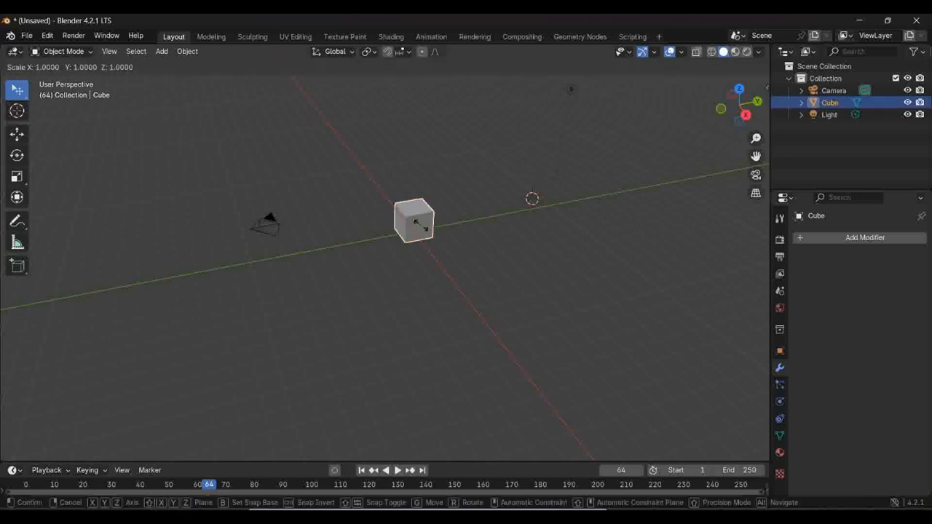
key(y)
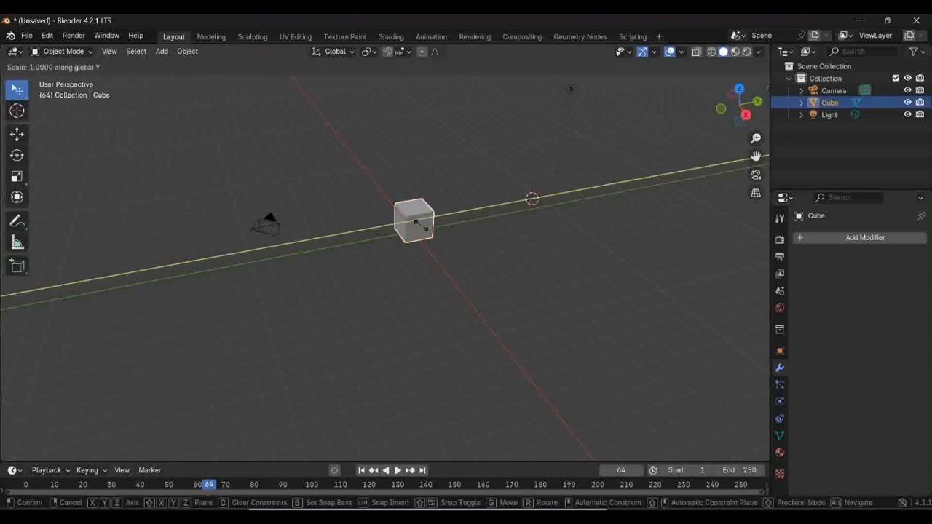
click(489, 234)
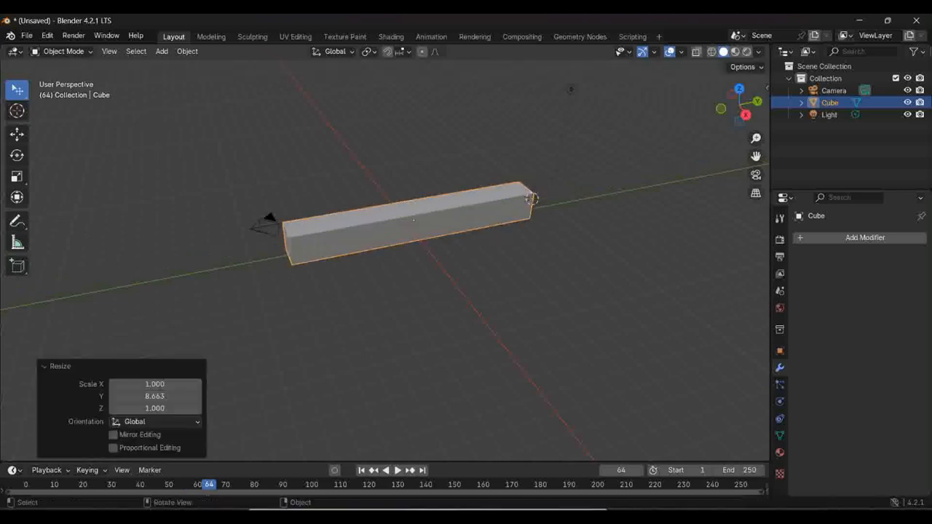
key(s)
key(x)
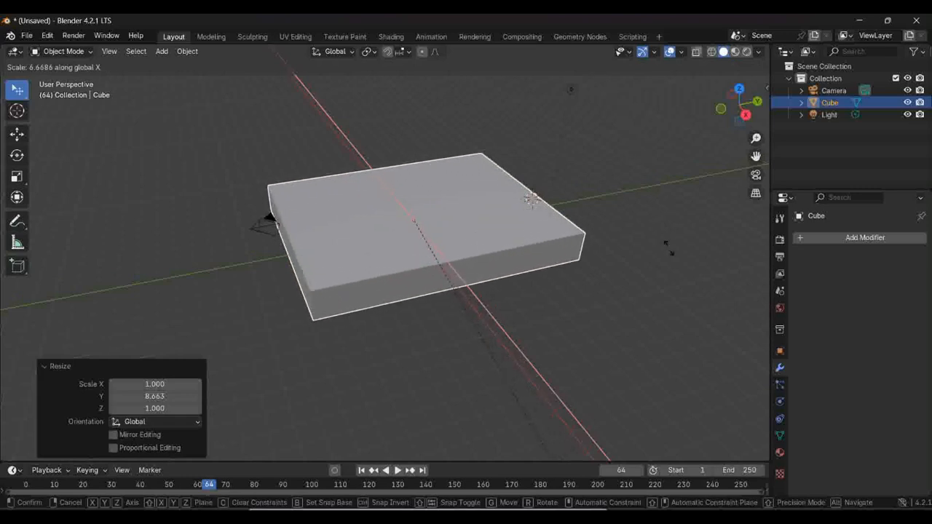
key(Return)
Scale the flat block by about 1.25 along the Z axis to make it slightly thicker.
key(s)
key(z)
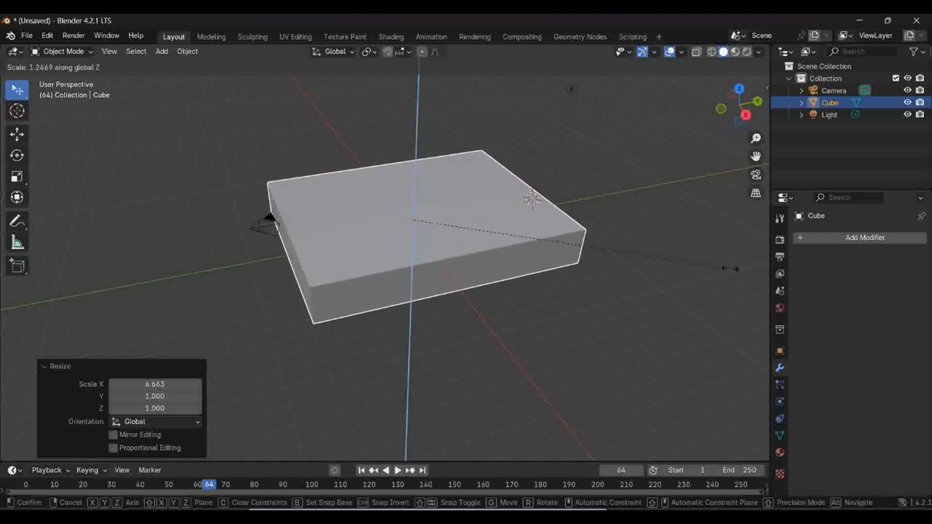
key(Return)
Enter Edit Mode on the block and deselect all of its faces.
middle_drag(571, 89, 297, 99)
key(Tab)
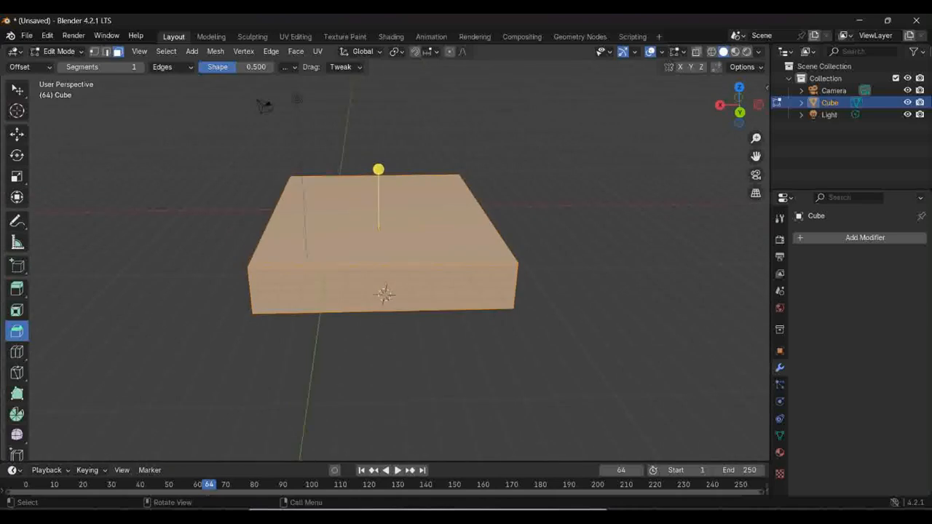
middle_drag(407, 218, 331, 218)
key(alt+a)
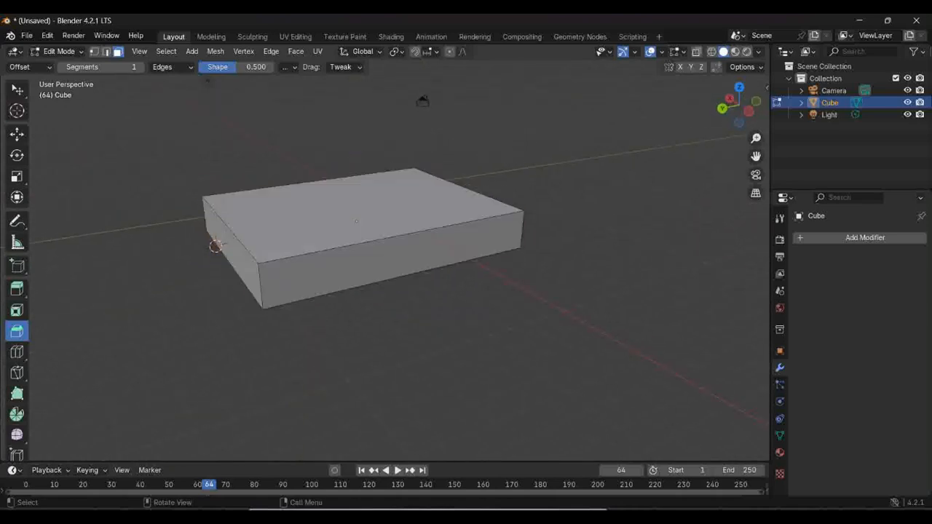
click(235, 252)
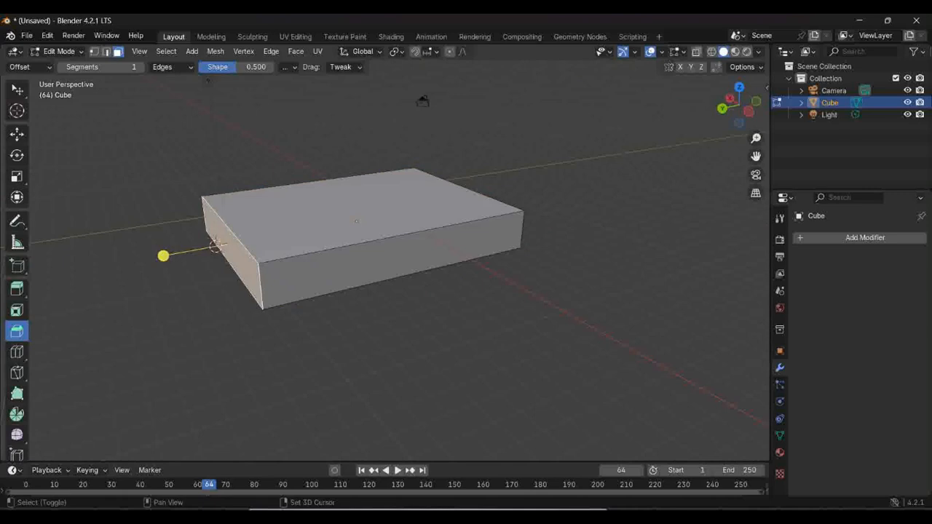
middle_drag(422, 100, 594, 127)
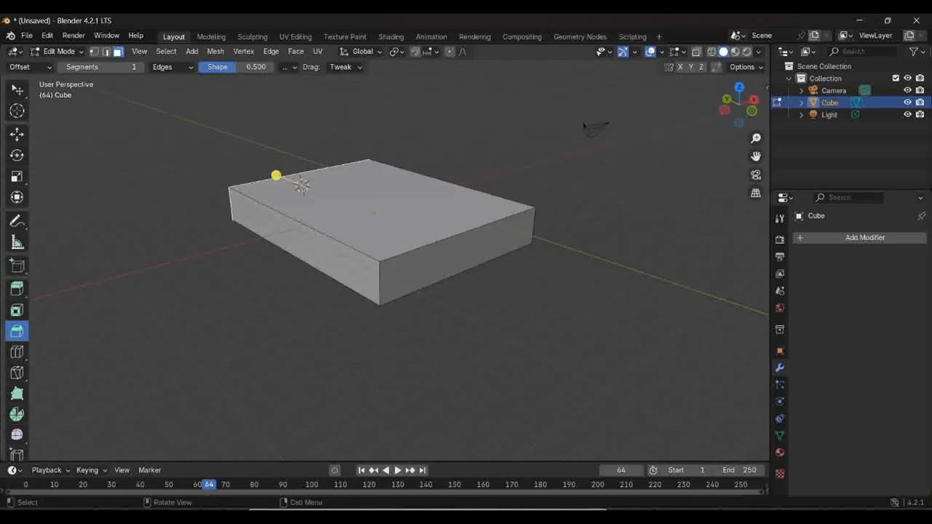
shift+click(458, 256)
middle_drag(595, 127, 447, 104)
key(ctrl+i)
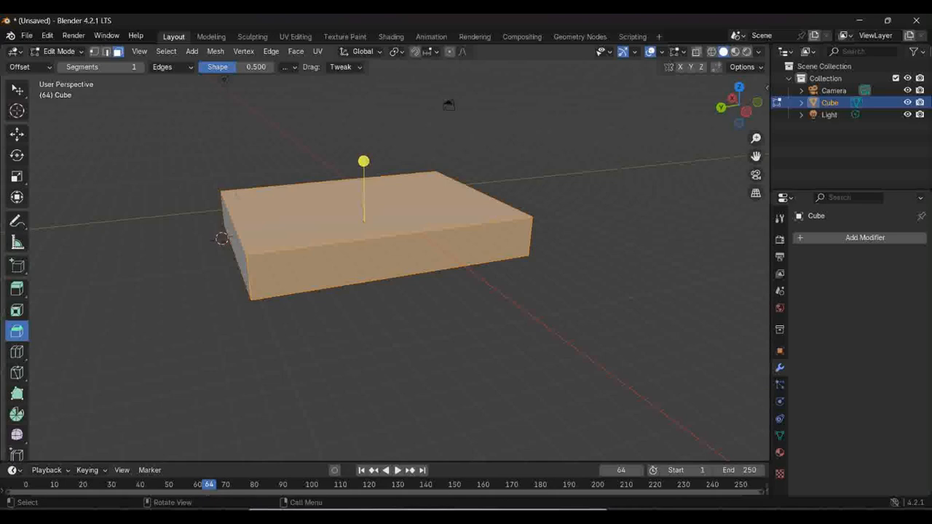
middle_drag(379, 277, 430, 277)
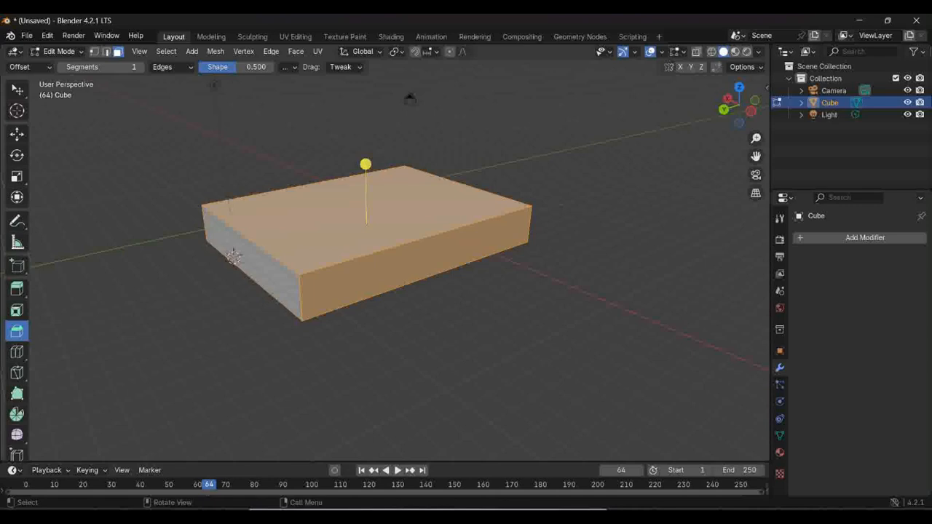
key(alt+a)
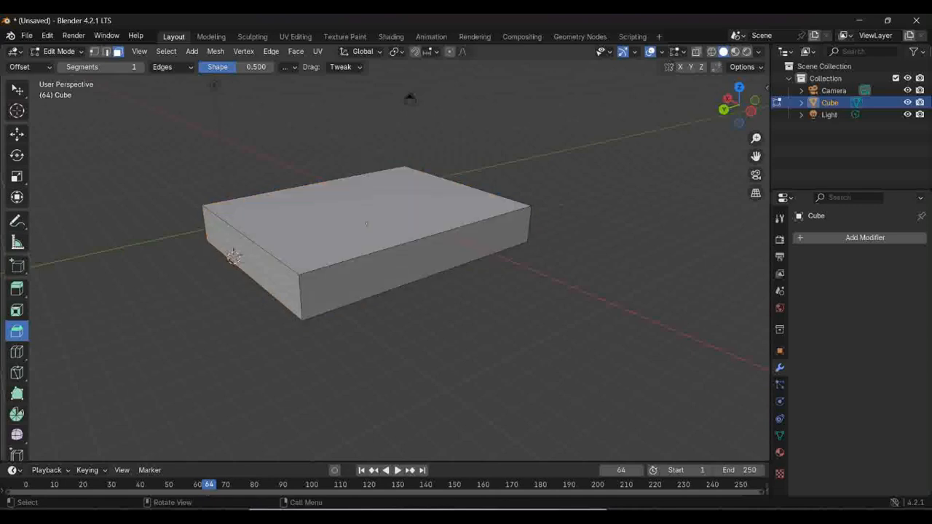
click(233, 257)
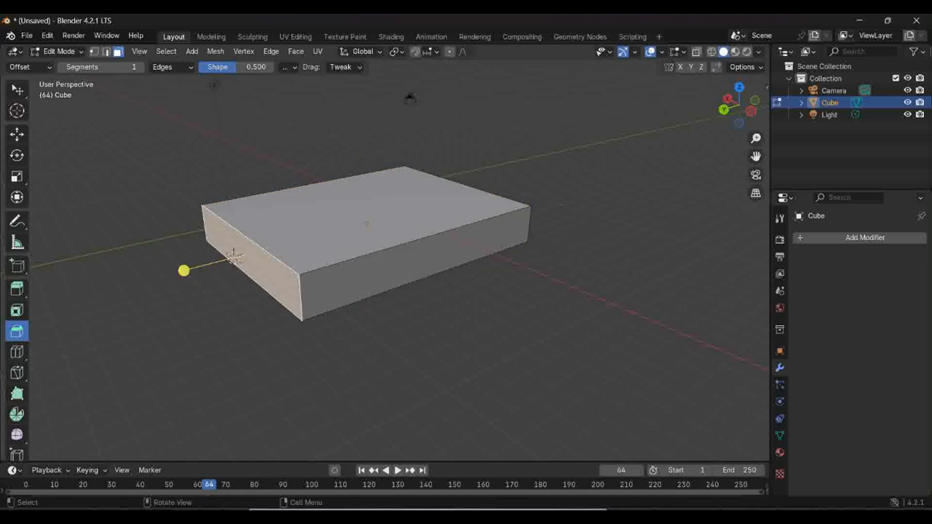
middle_drag(480, 256, 383, 252)
click(473, 249)
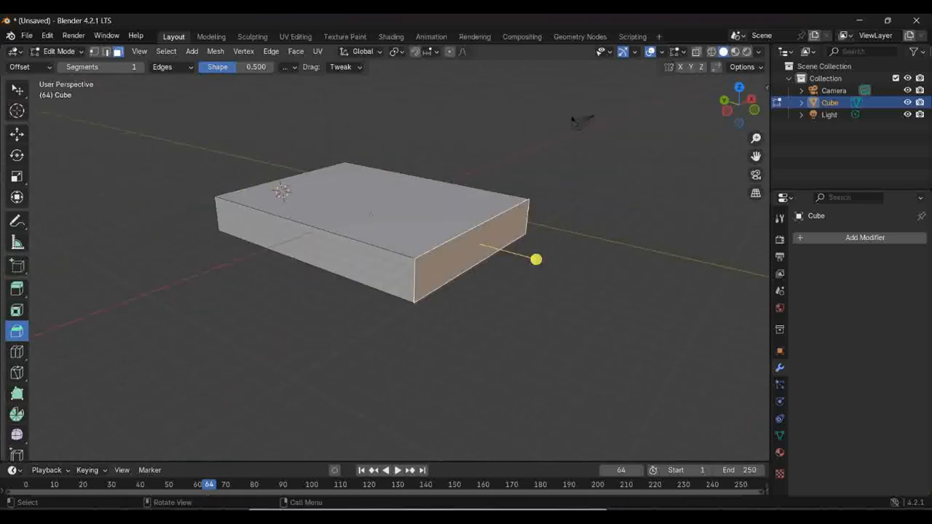
middle_drag(474, 248, 581, 250)
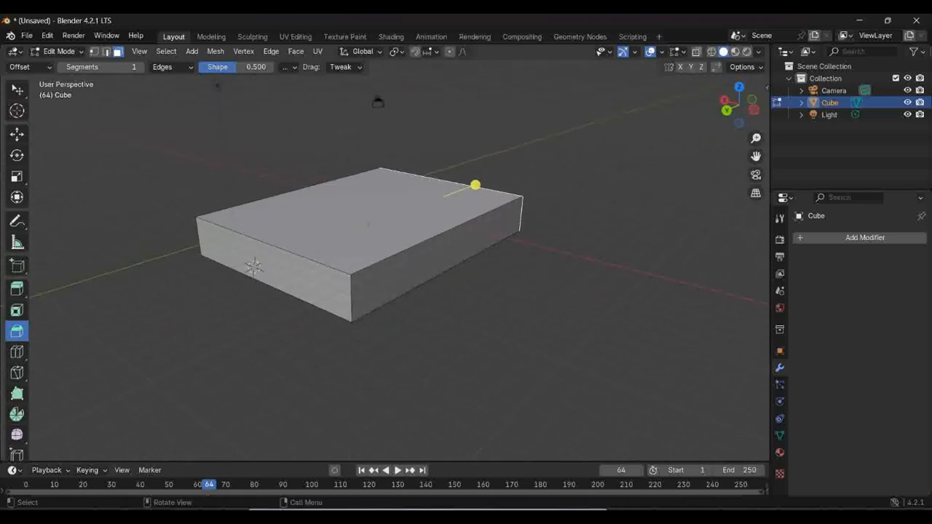
Select the block's two opposite end faces along Y, invert the selection, and separate the four faces between them into their own object.
click(288, 271)
middle_drag(288, 271, 119, 266)
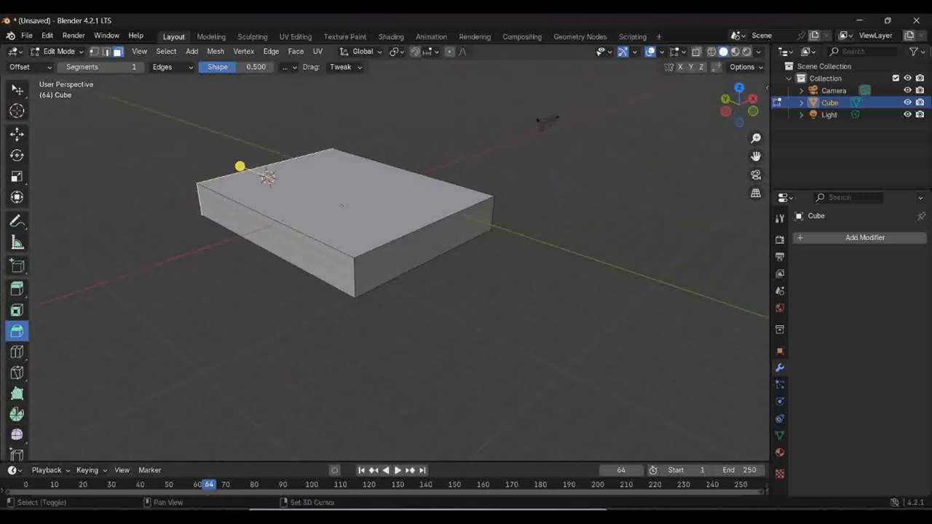
shift+click(418, 248)
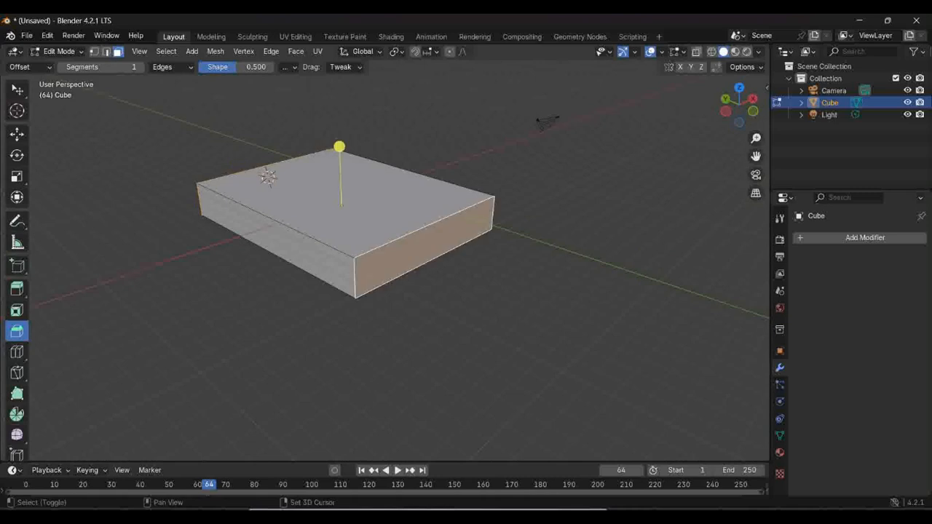
middle_drag(419, 248, 452, 242)
middle_drag(494, 113, 377, 118)
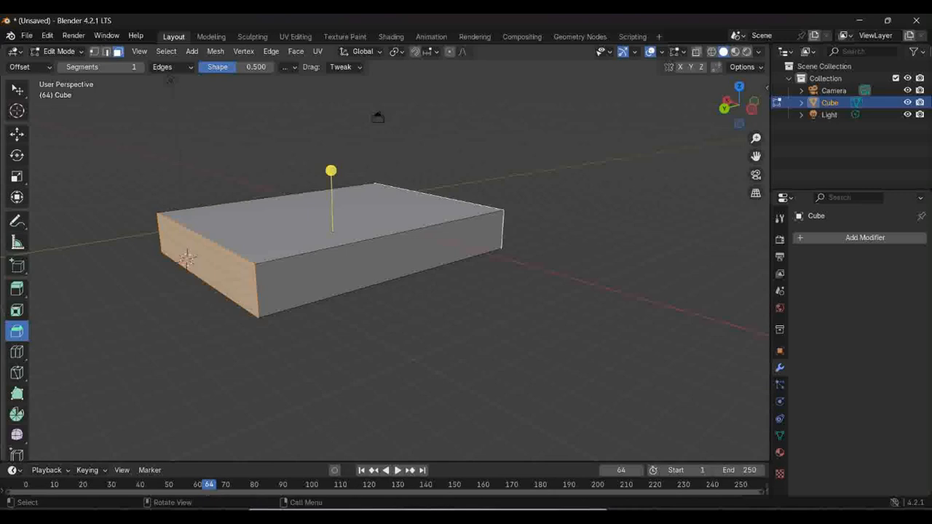
key(ctrl+i)
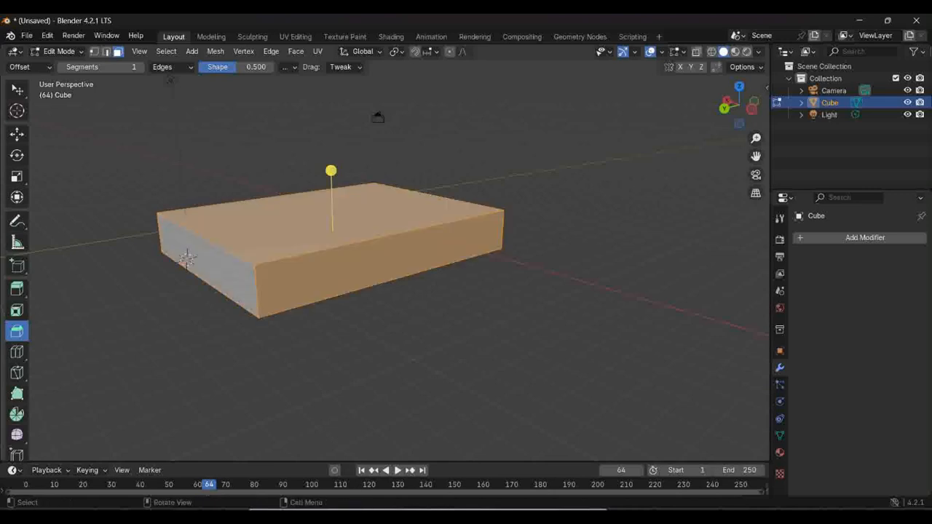
mouse_move(378, 117)
middle_down()
mouse_move(500, 114)
mouse_move(381, 120)
middle_up()
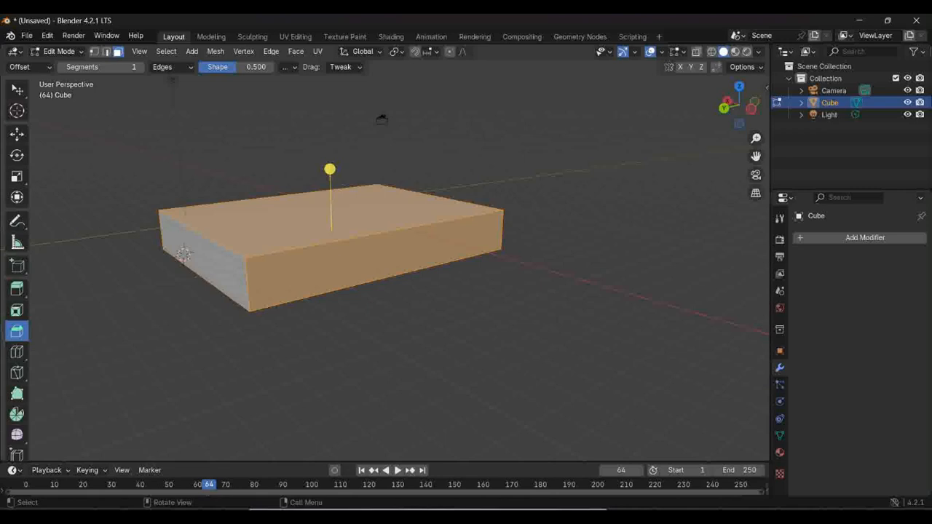
key(p)
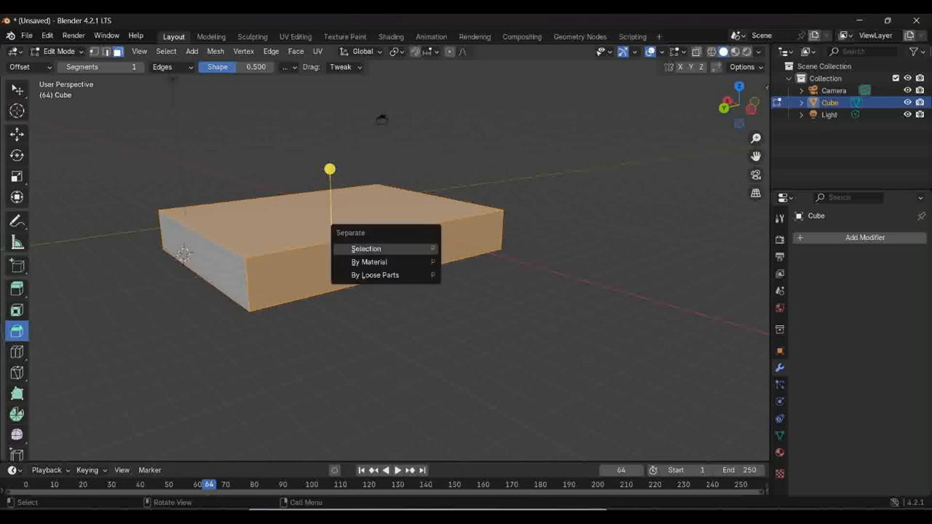
key(Return)
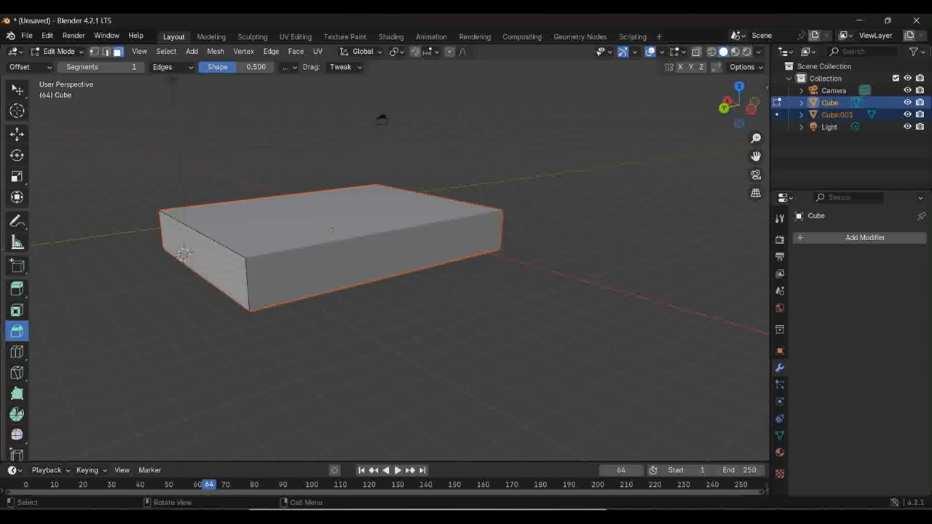
Move the two remaining end faces together about -18.25 m along the Y axis, clear of the separated casing, and deselect them.
click(183, 254)
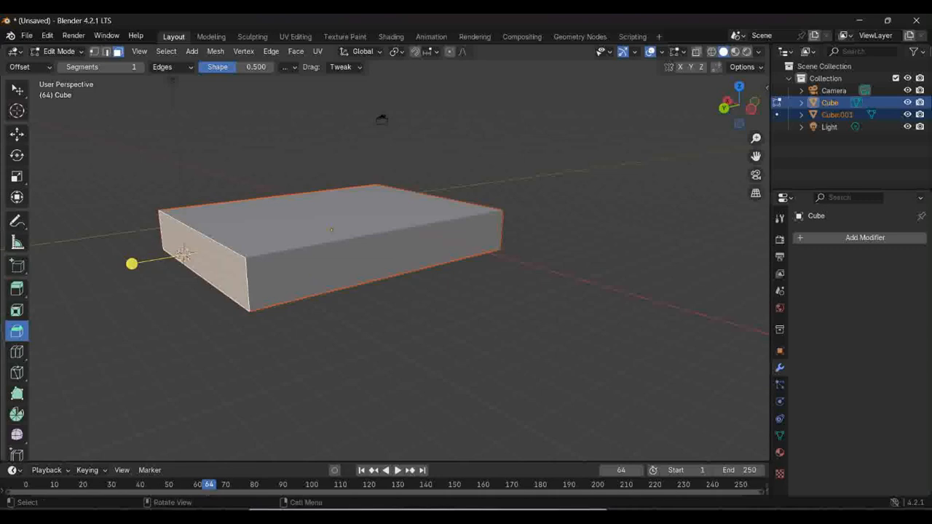
middle_drag(381, 119, 535, 123)
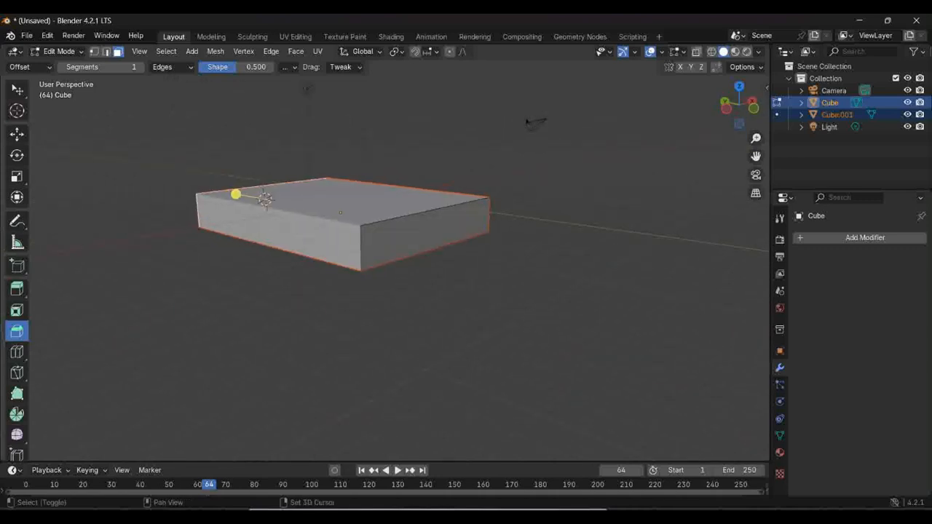
shift+click(424, 233)
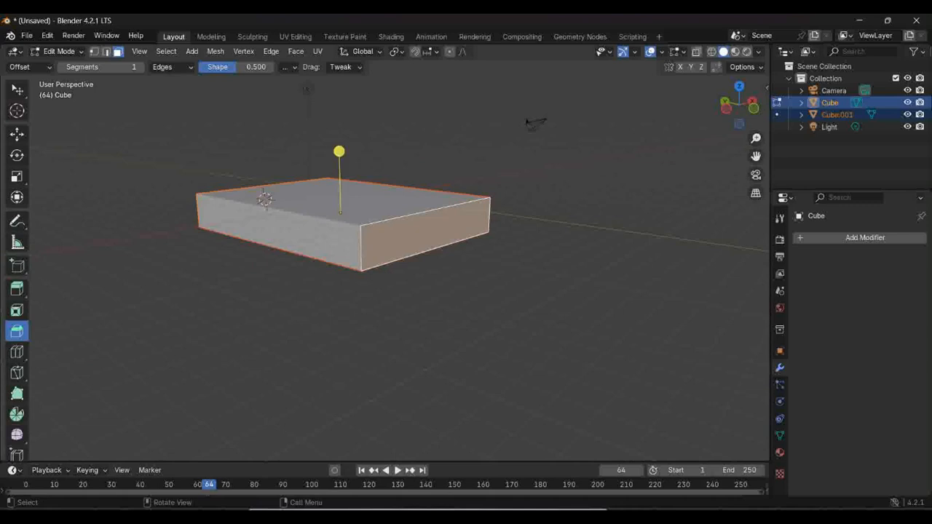
key(g)
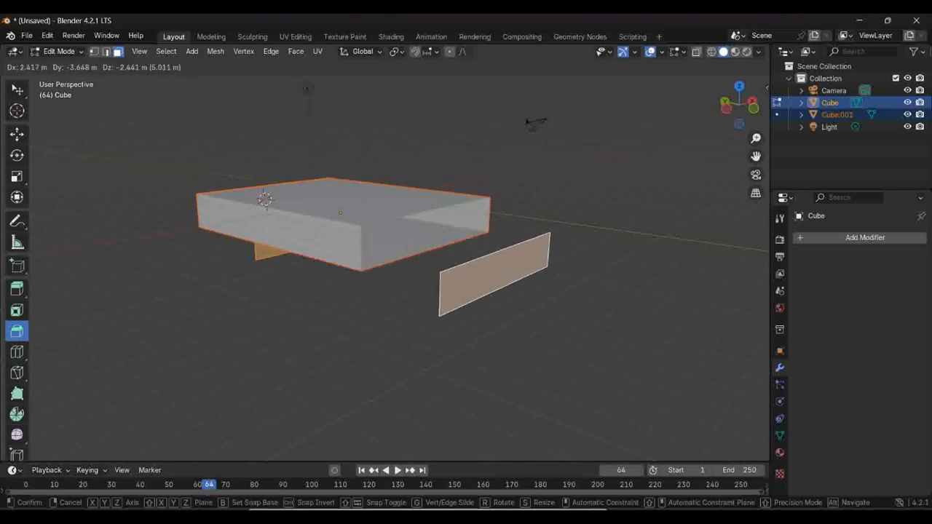
key(Escape)
middle_drag(535, 123, 458, 154)
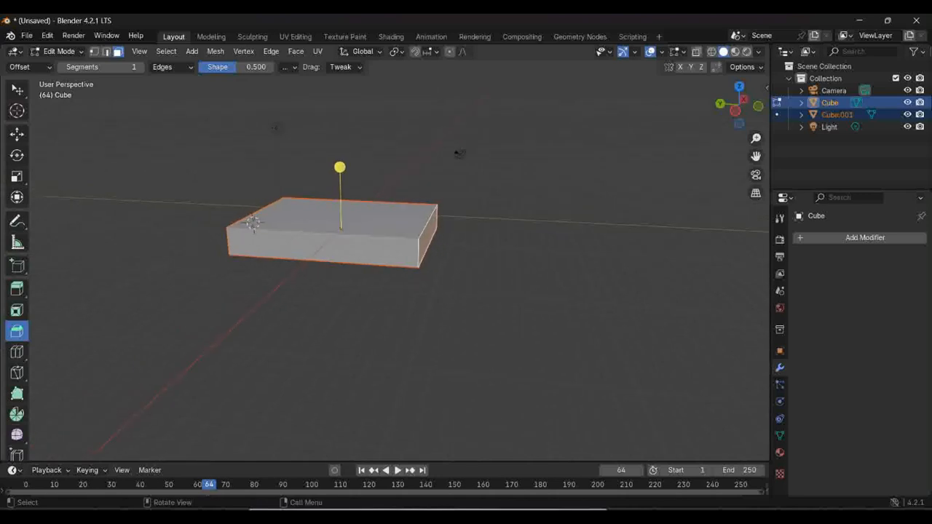
key(g)
key(y)
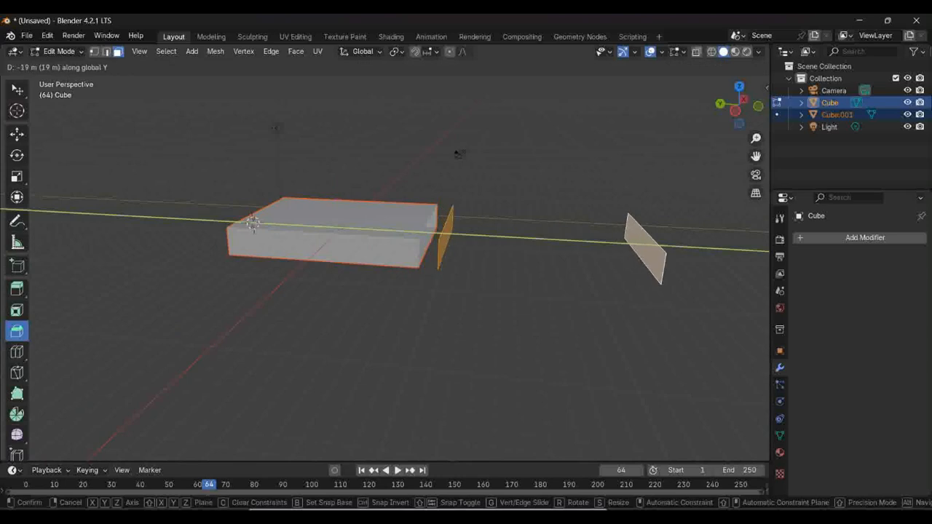
click(458, 154)
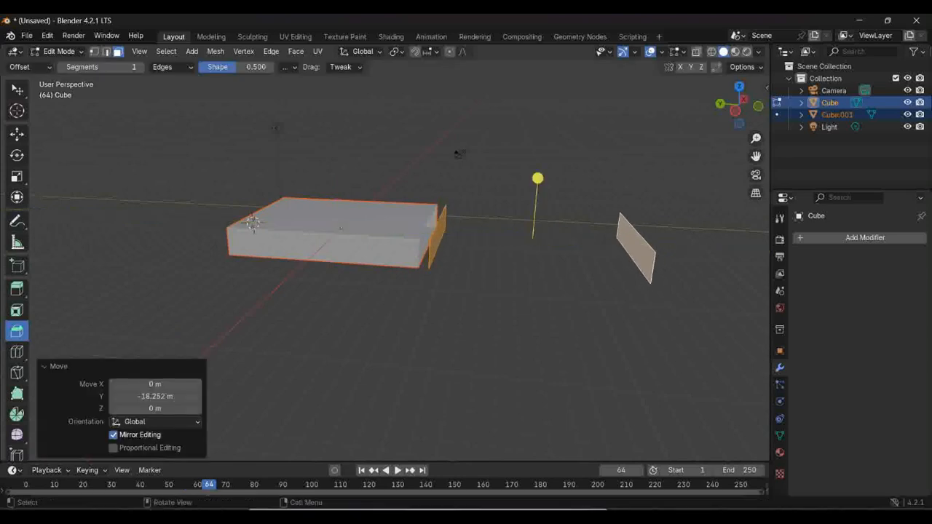
click(459, 153)
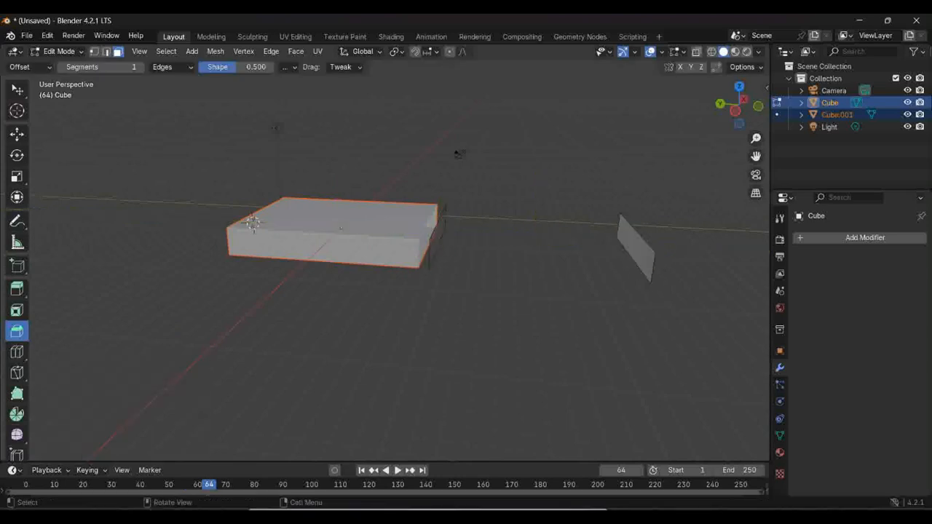
Reselect both moved end faces and bridge them to form a second closed block beside the casing.
click(637, 248)
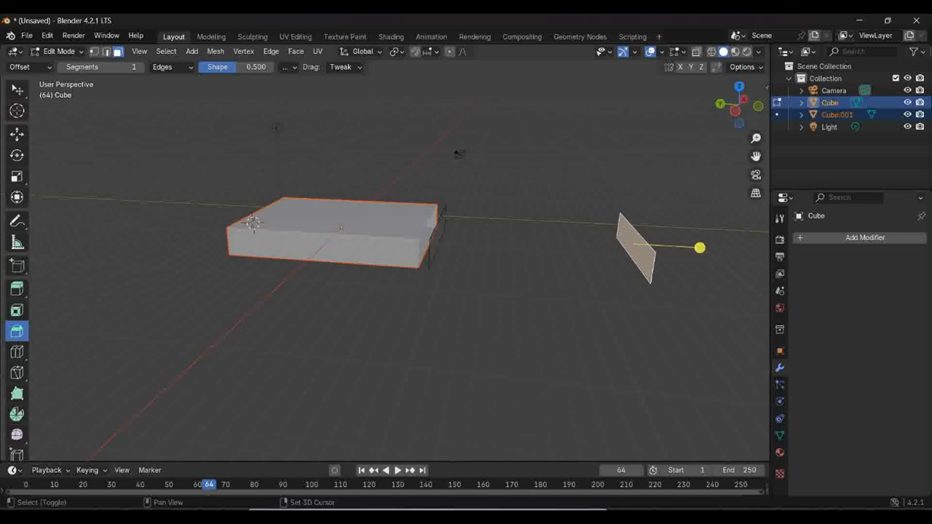
shift+click(437, 237)
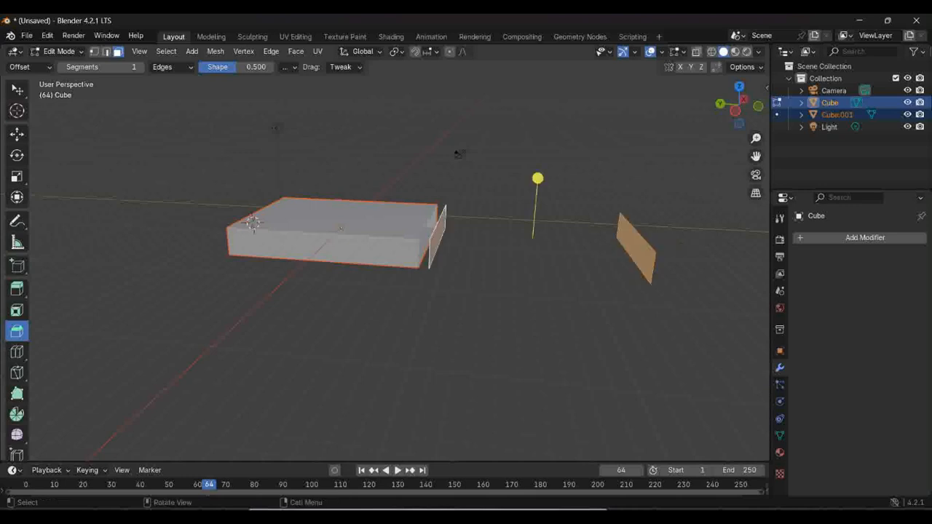
right_click(341, 228)
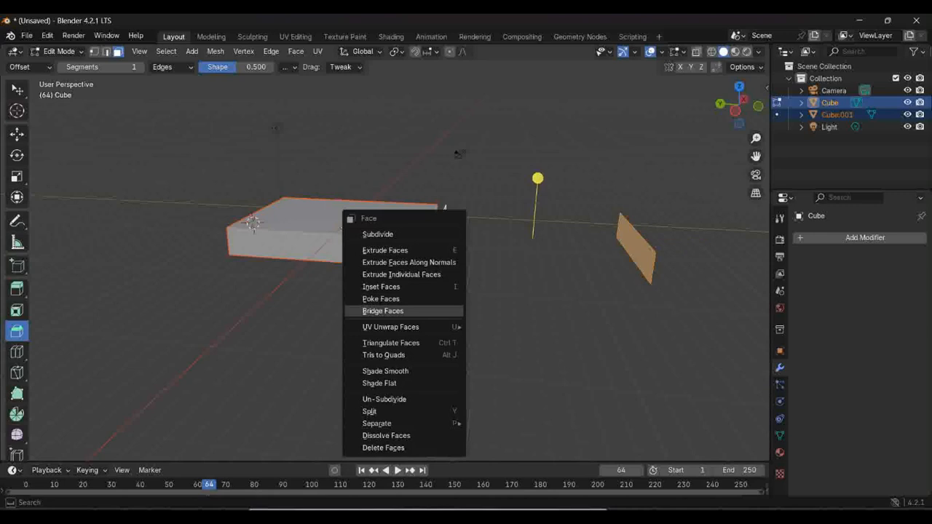
click(383, 311)
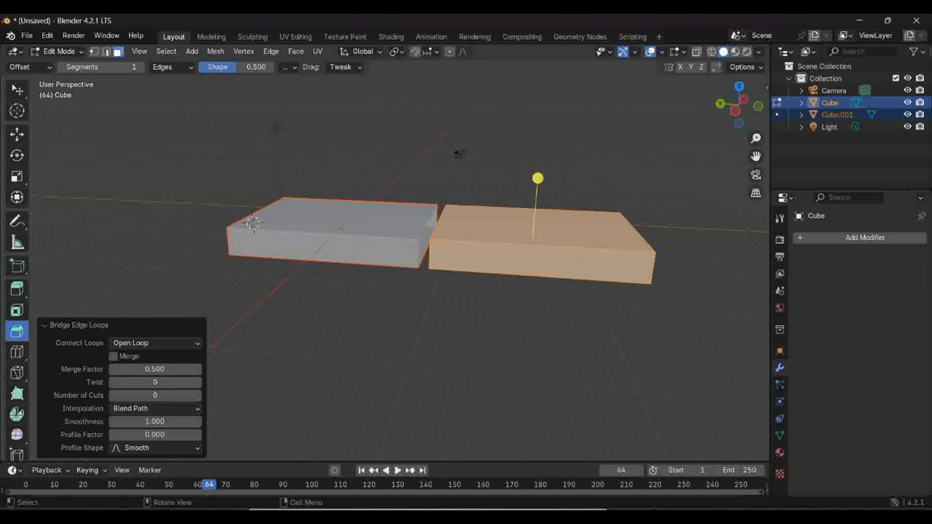
key(ctrl+z)
middle_drag(458, 154, 436, 141)
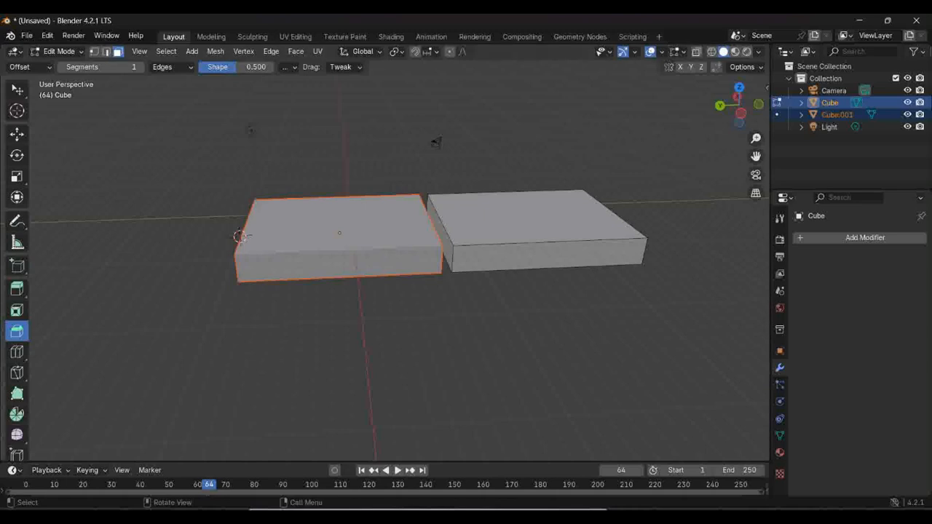
Leave all faces of the new block deselected and return to Object Mode.
click(17, 90)
click(67, 94)
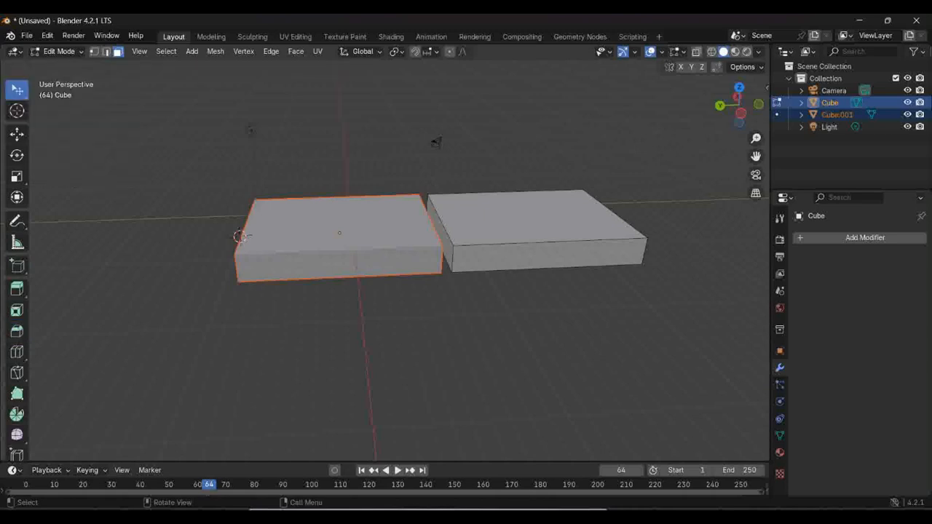
click(17, 331)
click(535, 218)
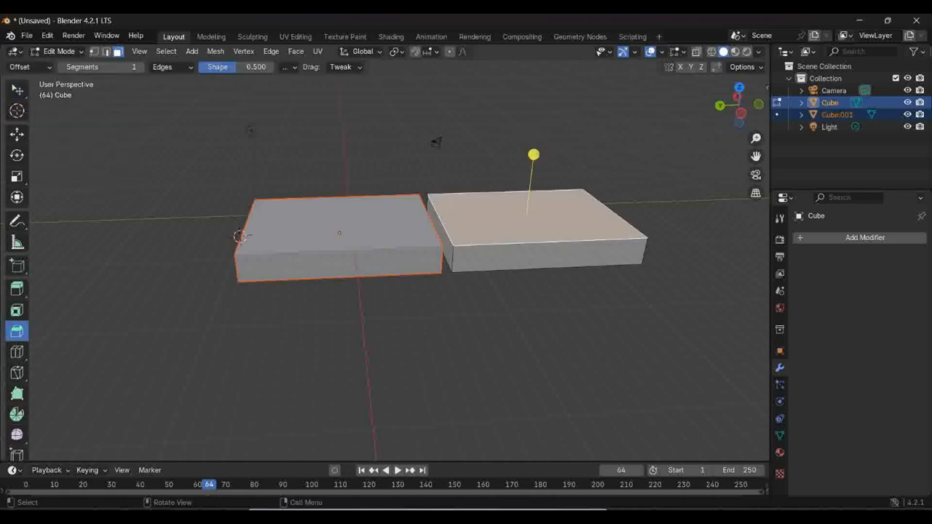
click(524, 328)
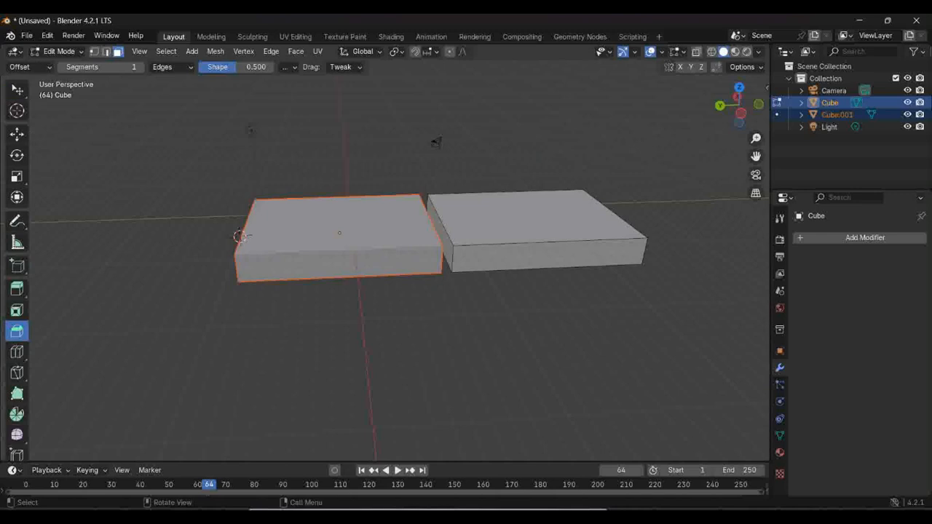
key(Tab)
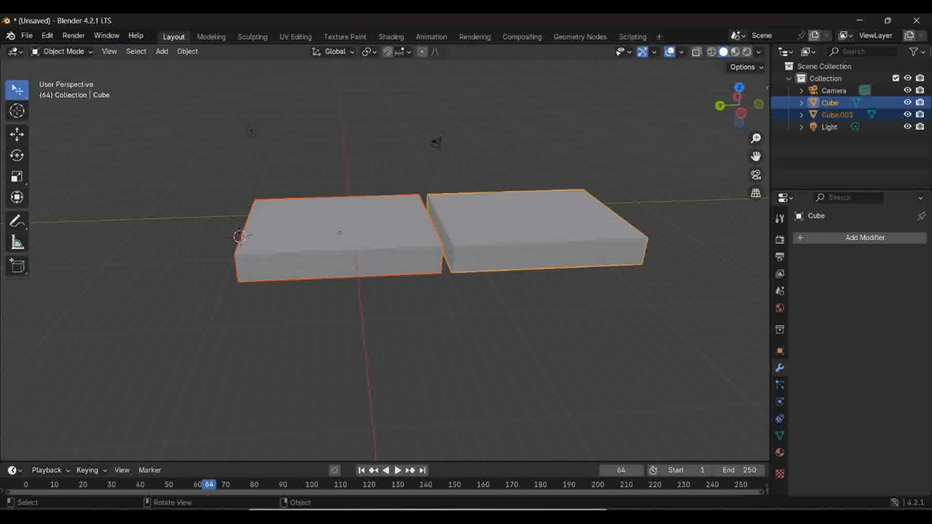
Try to move the casing block's whole linked mesh about 8.4 m along Y, and undo the move.
key(alt+a)
click(339, 233)
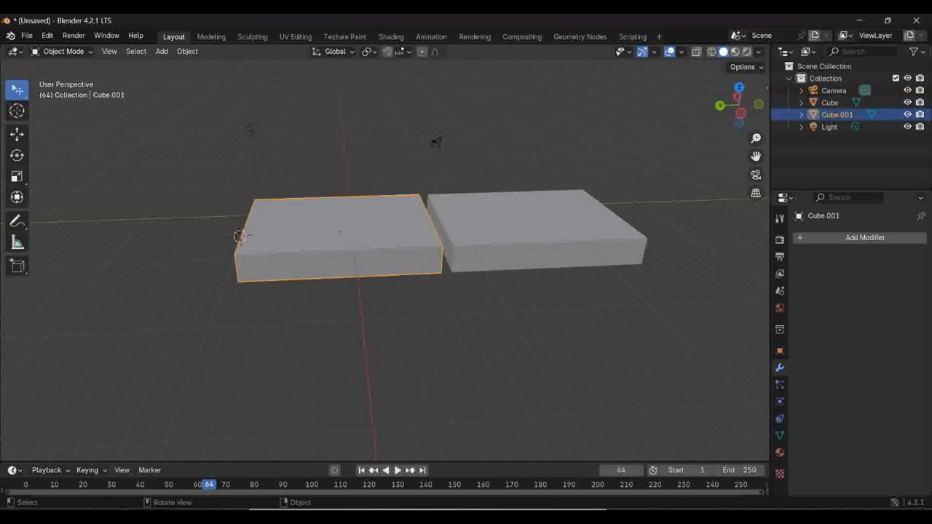
key(Tab)
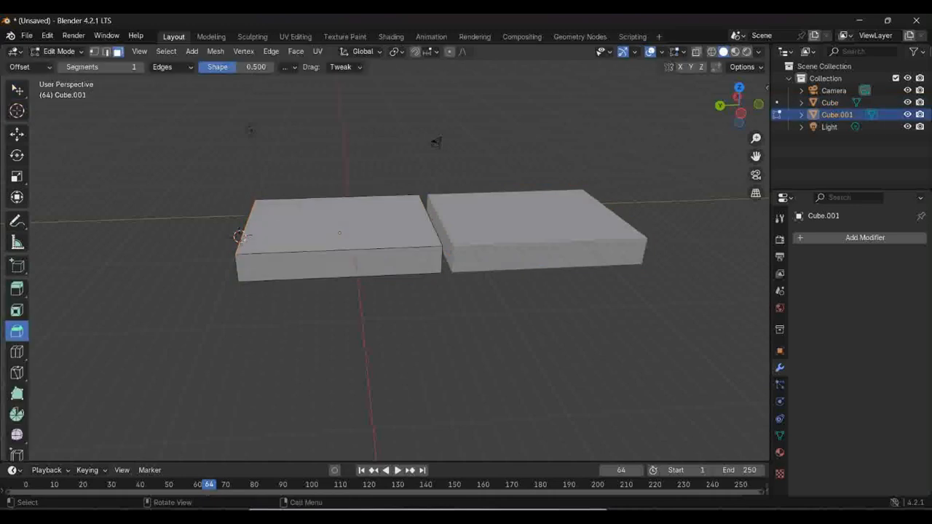
click(340, 264)
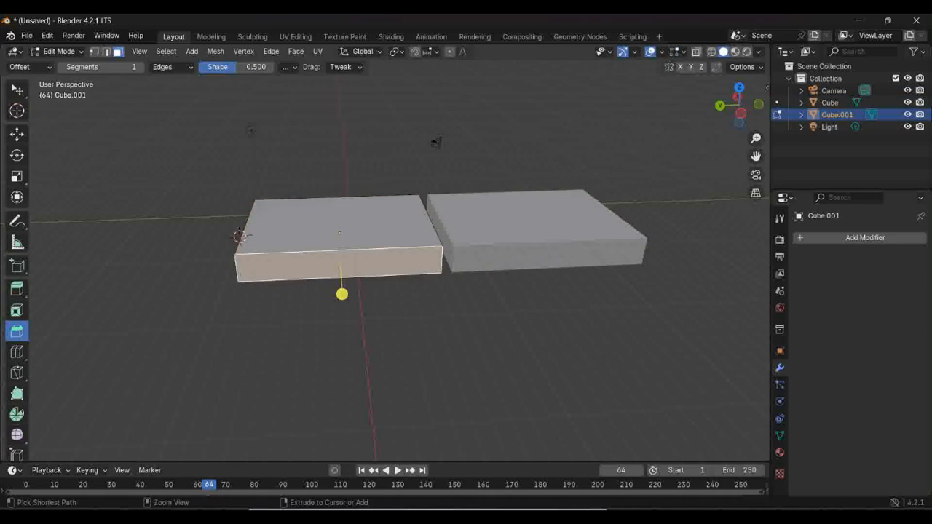
key(ctrl+l)
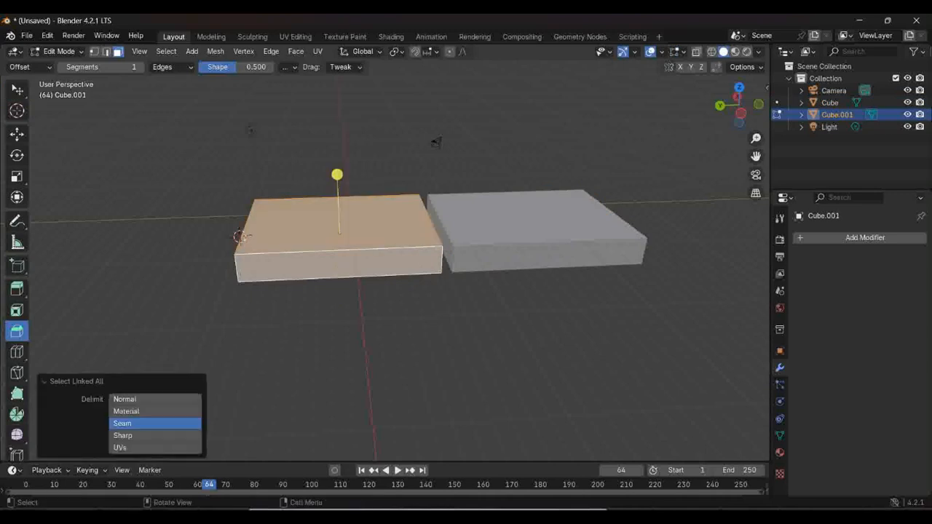
key(g)
key(Return)
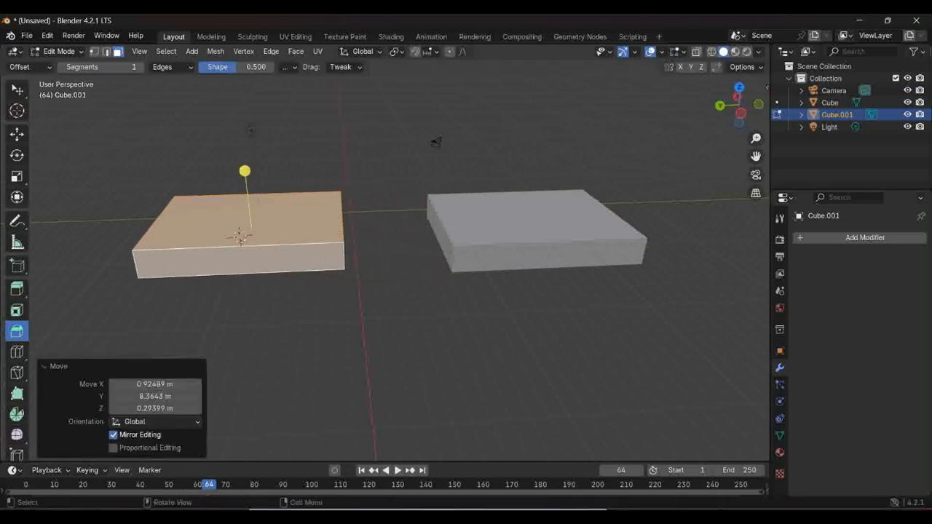
middle_drag(364, 277, 439, 263)
middle_drag(323, 157, 479, 155)
key(ctrl+z)
key(alt+a)
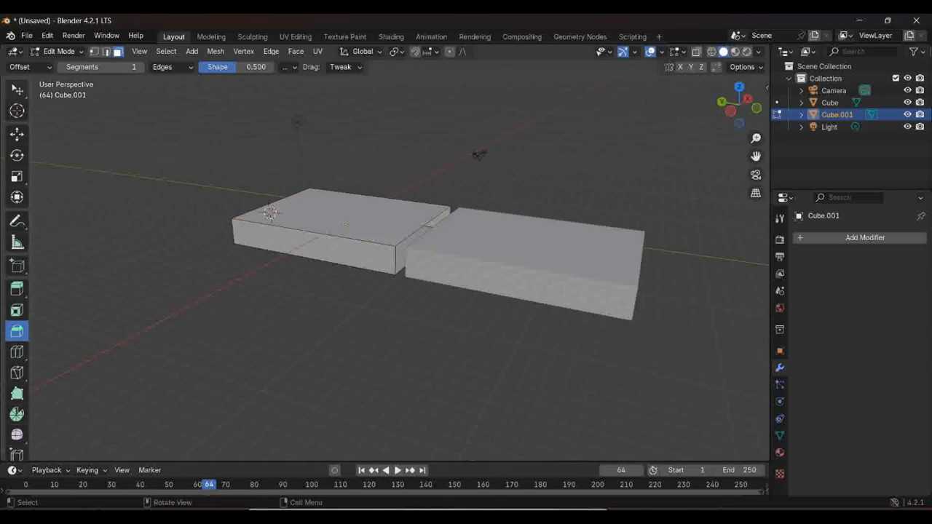
click(18, 89)
click(62, 93)
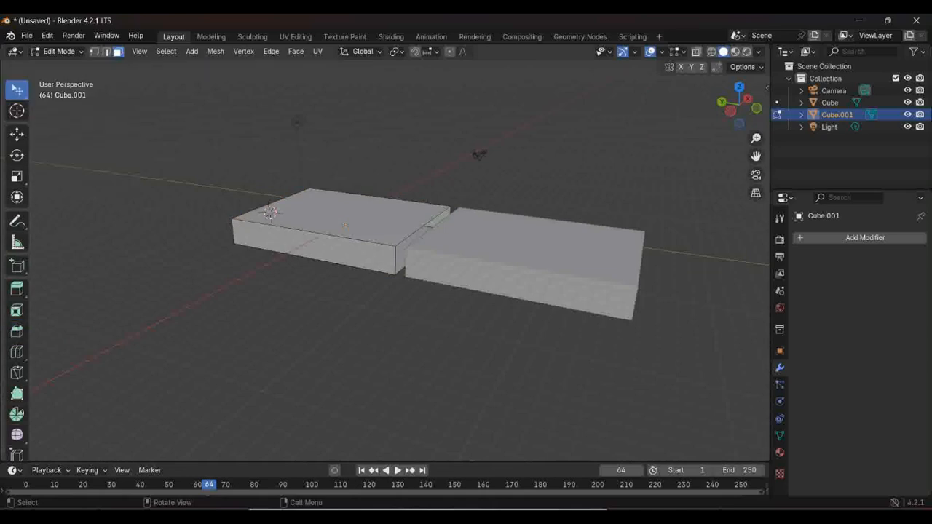
click(17, 332)
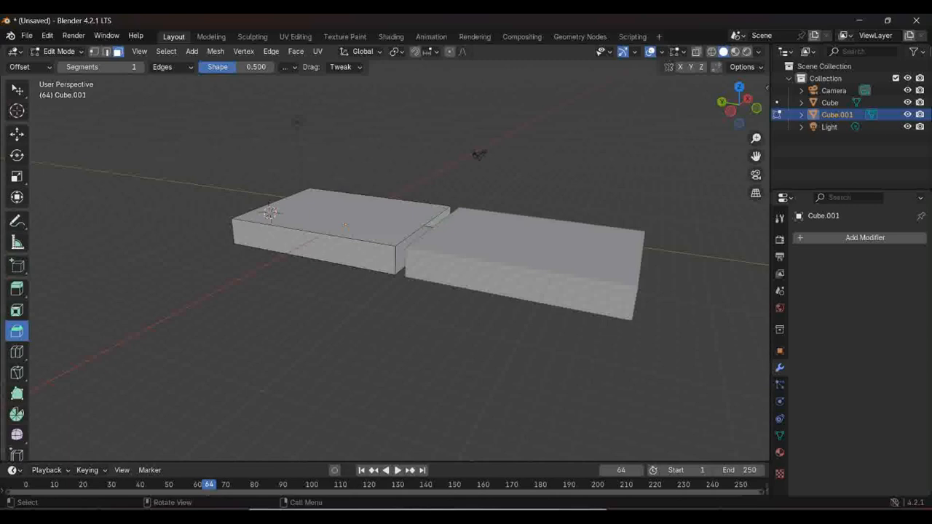
click(17, 89)
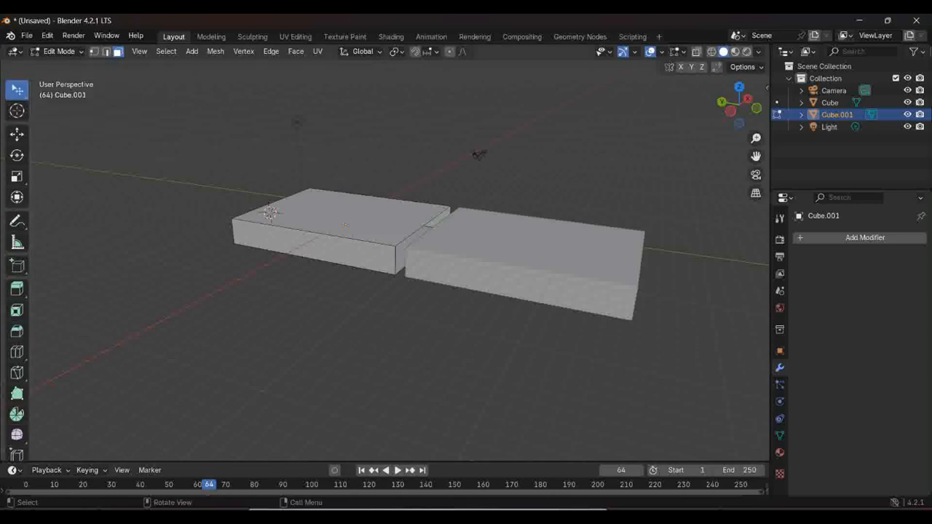
click(18, 332)
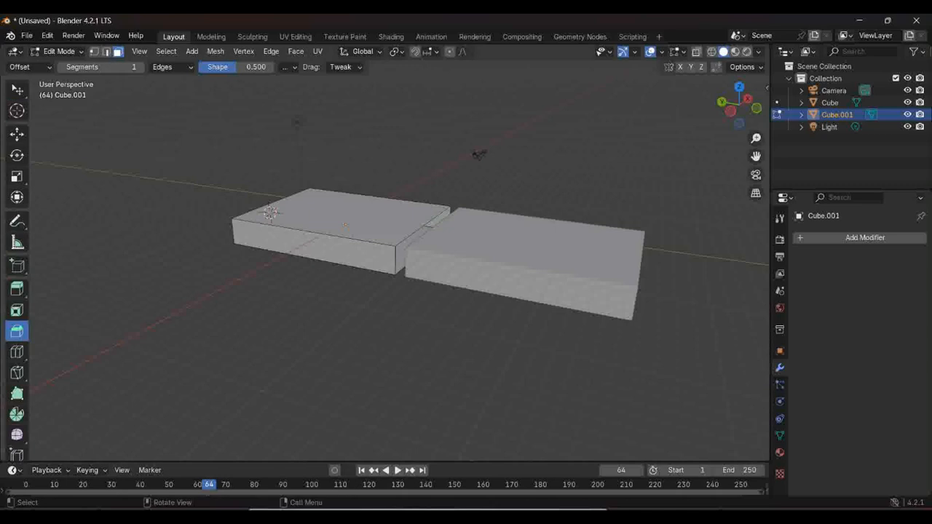
Delete the top face of the second block to open it up as the drawer tray.
key(Tab)
click(514, 254)
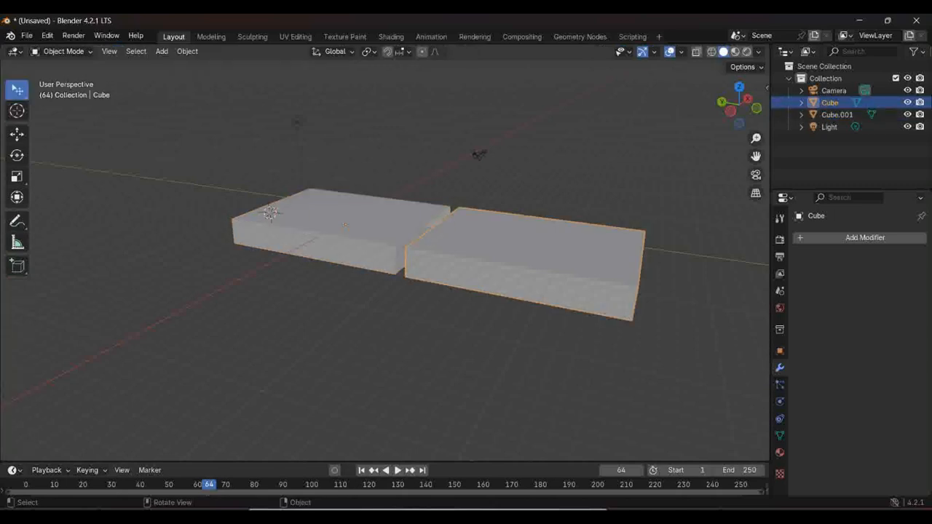
key(Tab)
click(529, 249)
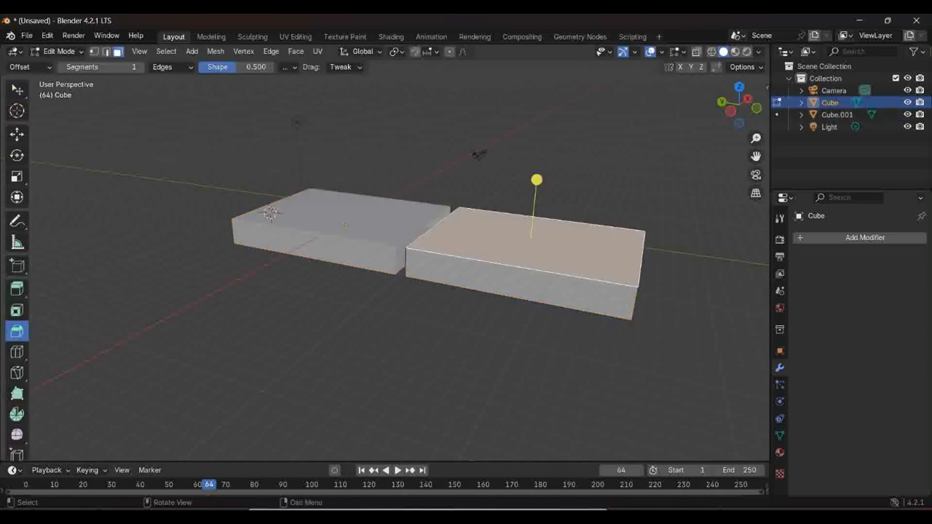
key(x)
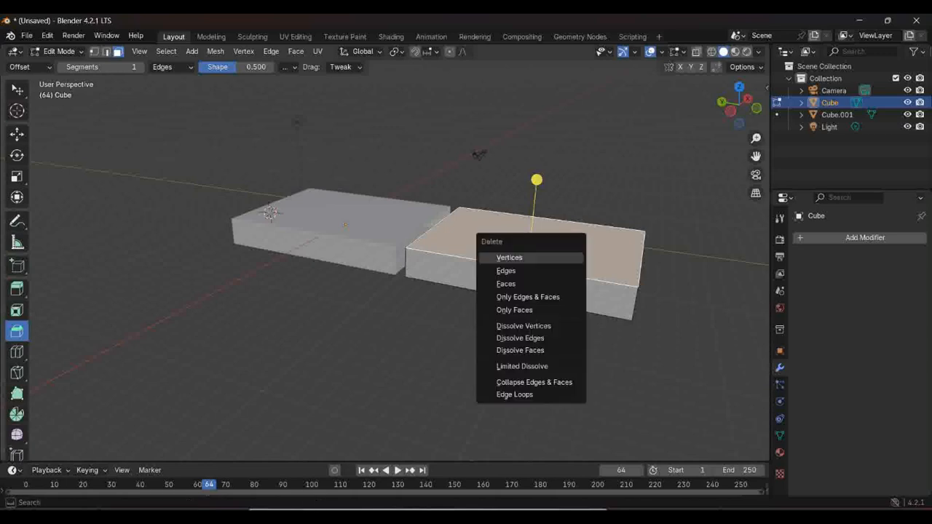
key(Down)
key(Down)
key(Return)
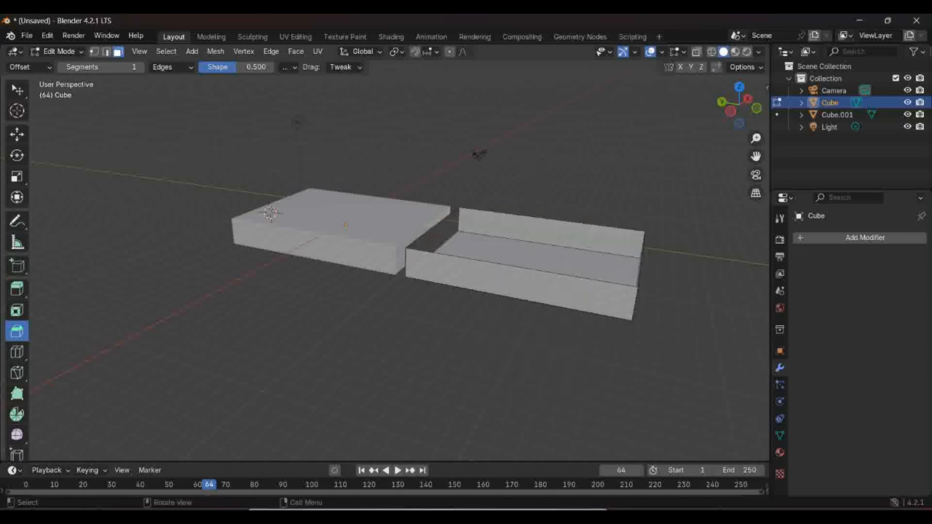
middle_drag(529, 291, 491, 324)
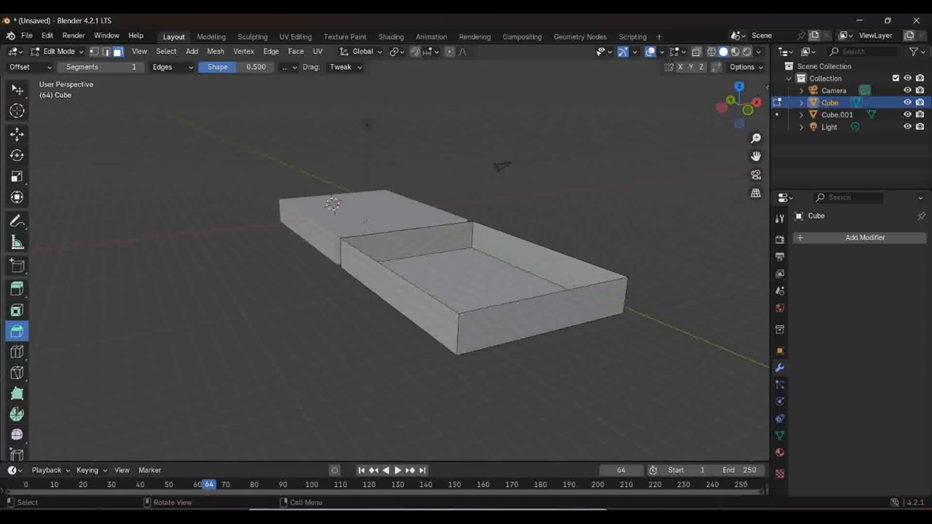
middle_drag(492, 324, 510, 323)
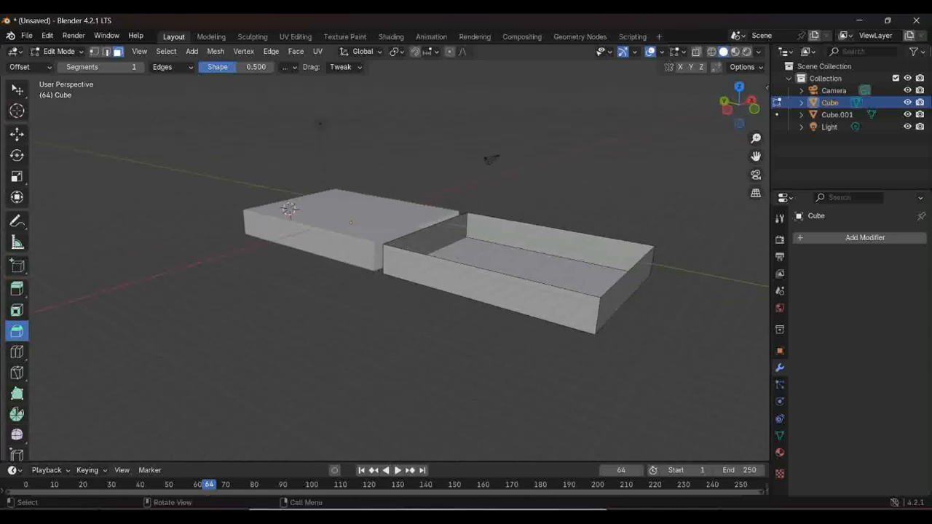
scroll(437, 269, down, 4)
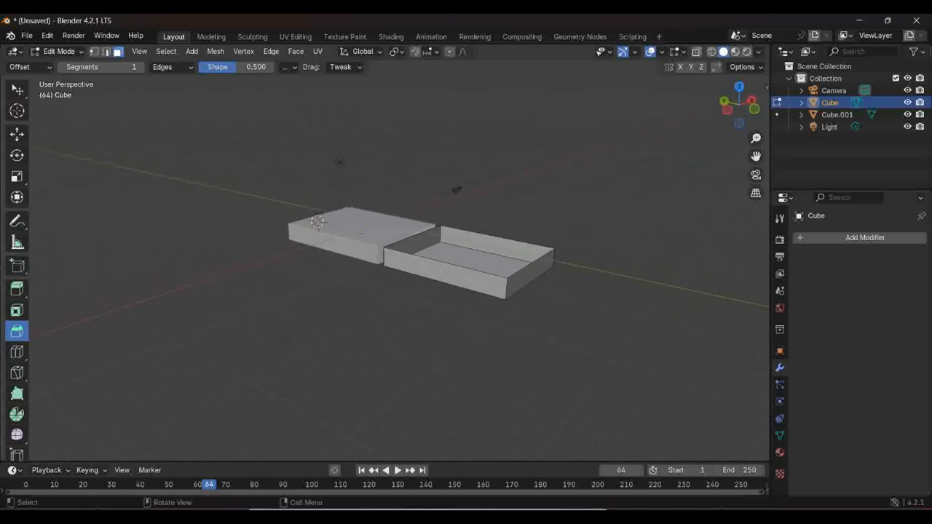
scroll(436, 269, down, 2)
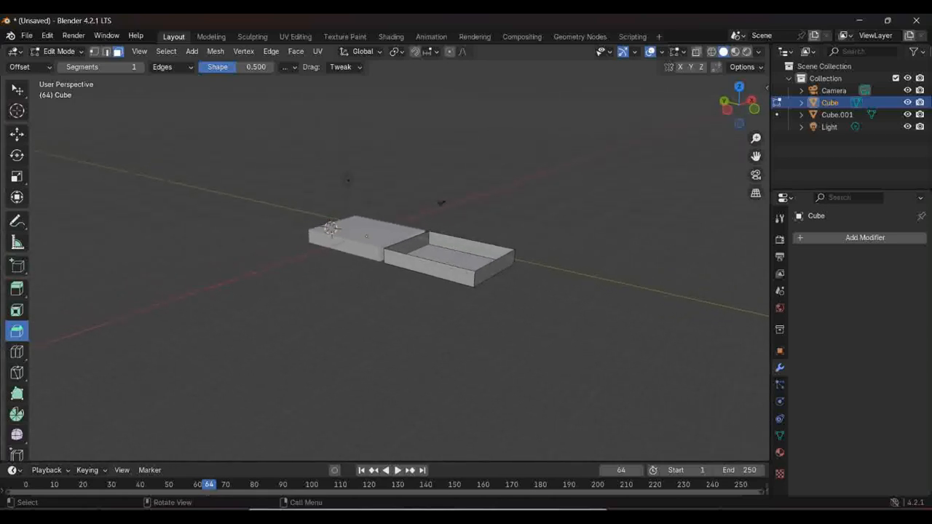
key(shift)
key(shift+a)
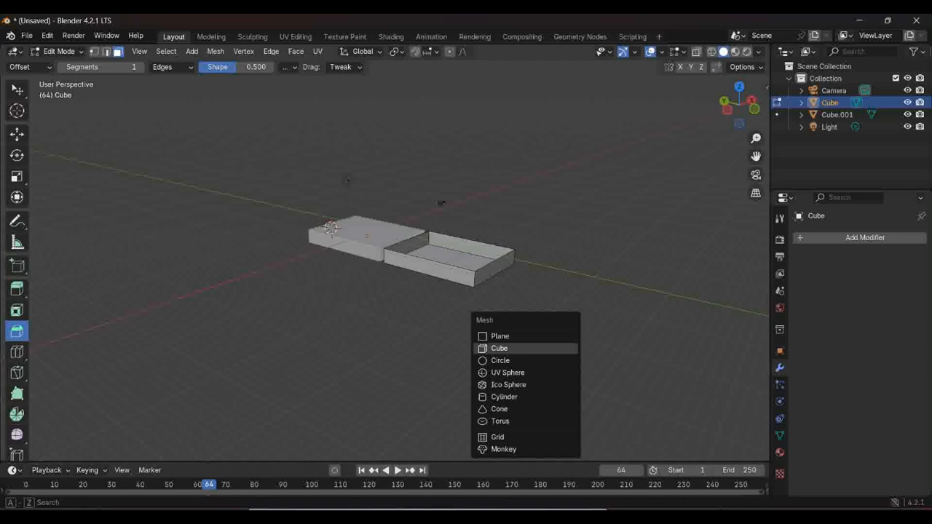
key(Escape)
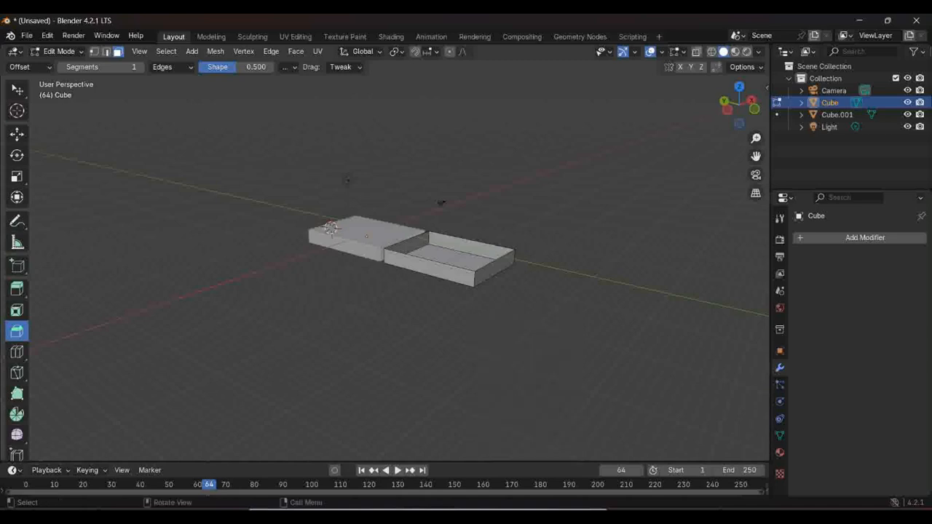
Add a 2 m cube to the drawer mesh, move it about -54.7 m along the Y axis past the tray, and deselect it.
middle_drag(436, 314, 455, 306)
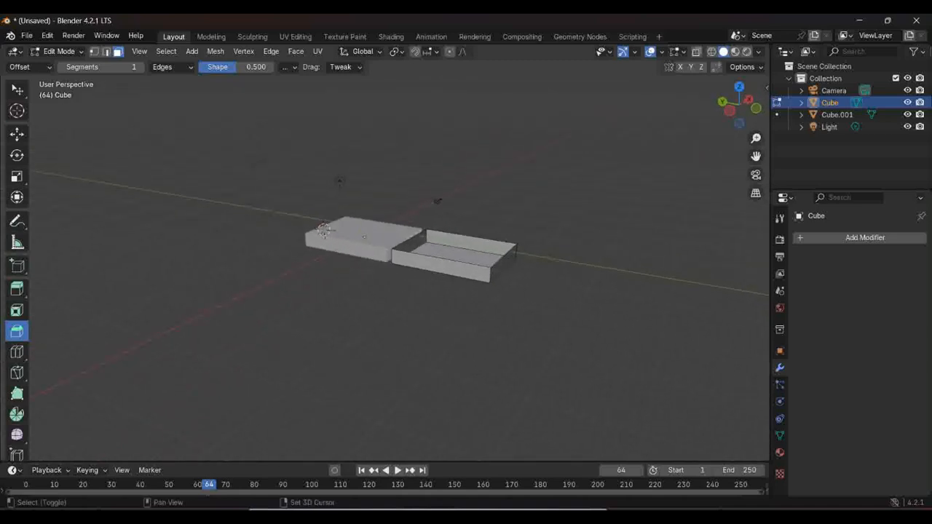
key(shift+a)
key(Return)
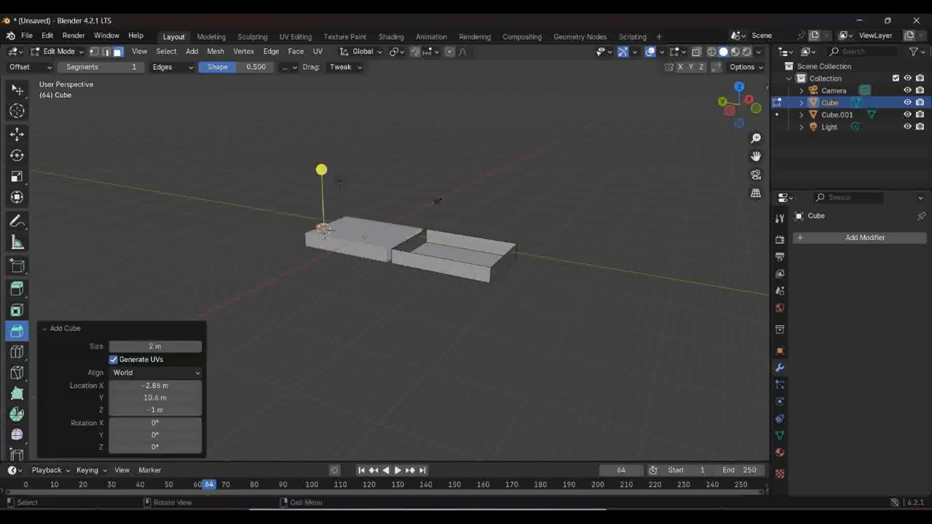
key(g)
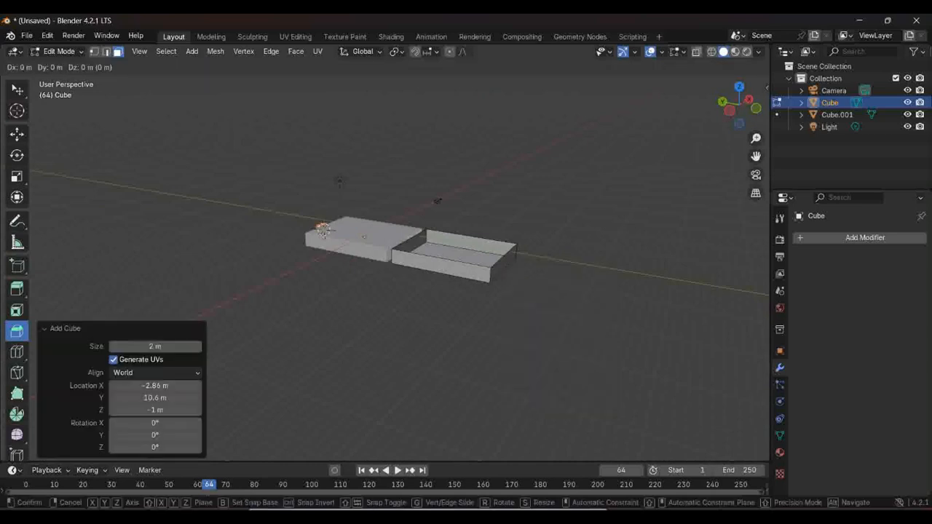
key(y)
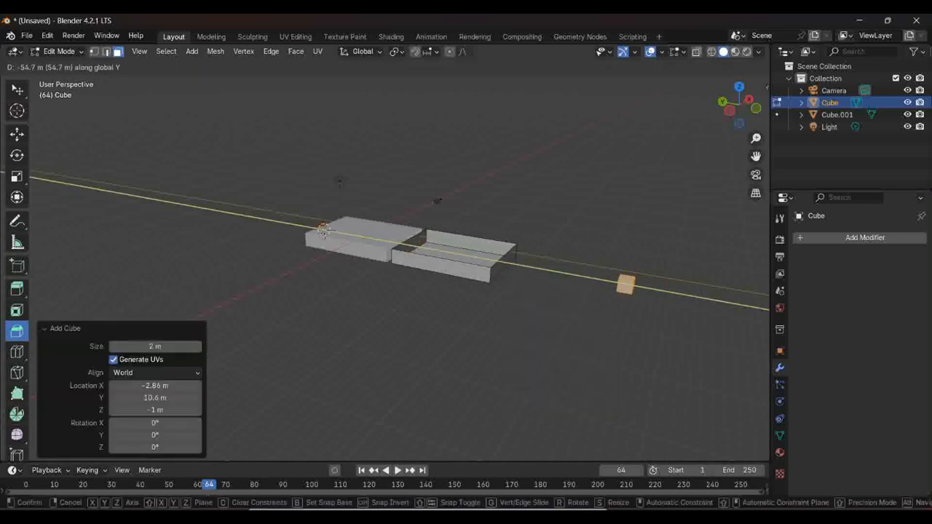
click(626, 284)
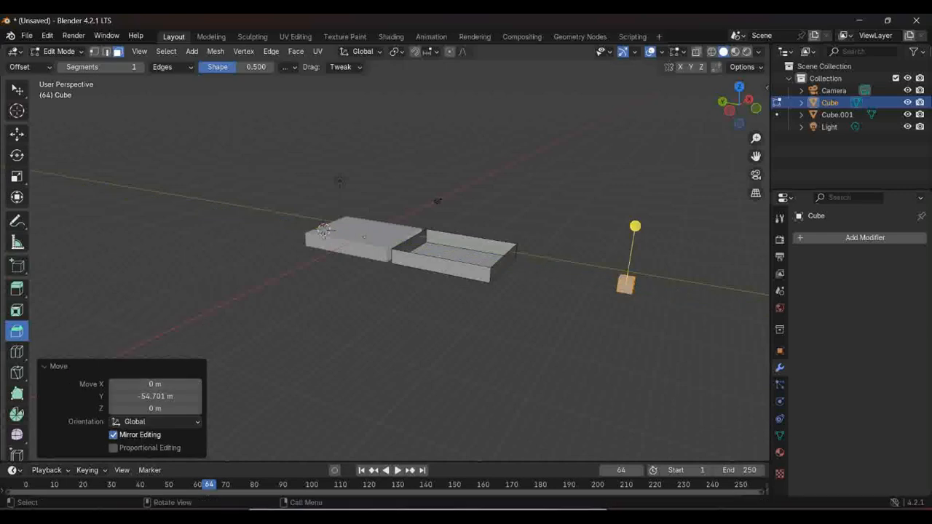
key(alt+a)
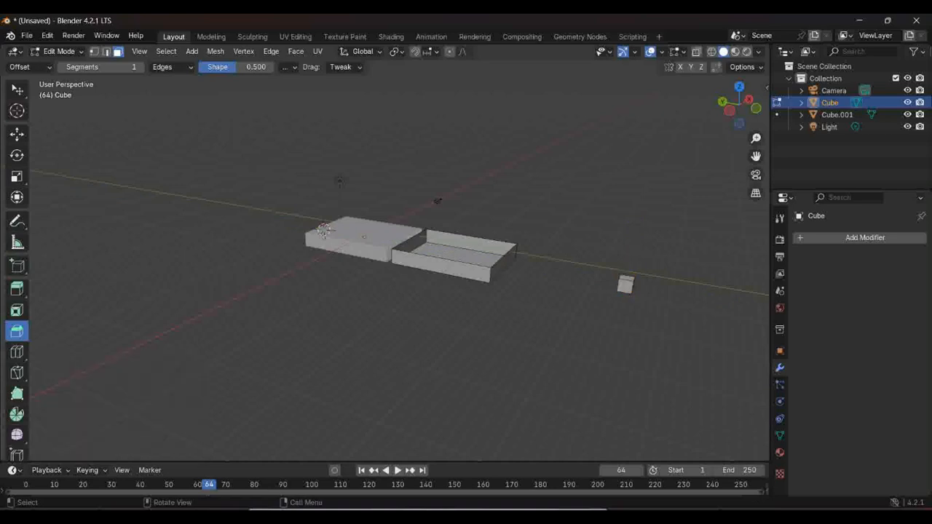
click(625, 287)
key(ctrl+l)
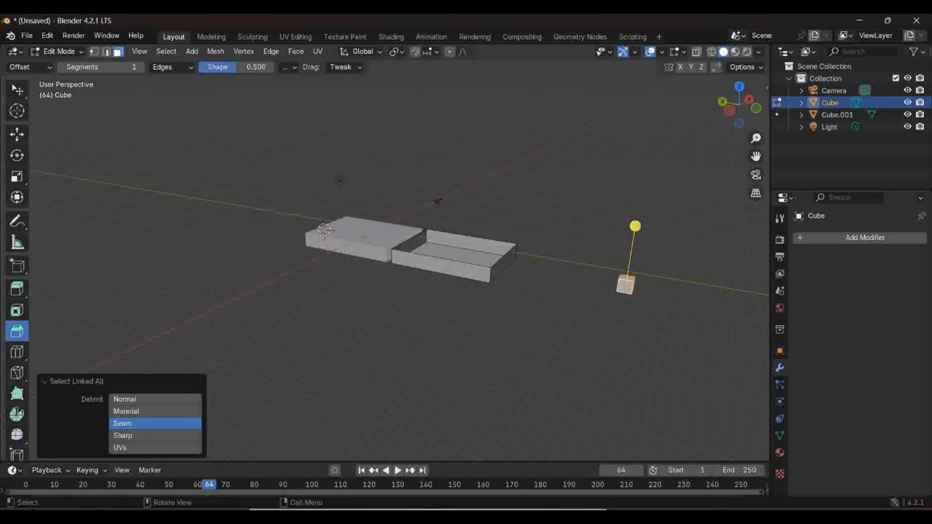
click(619, 335)
click(625, 286)
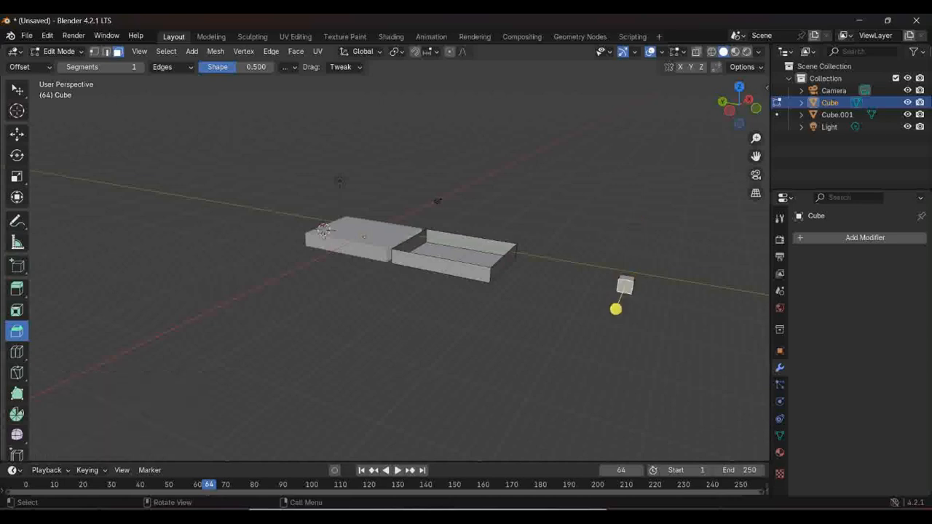
click(623, 317)
click(625, 286)
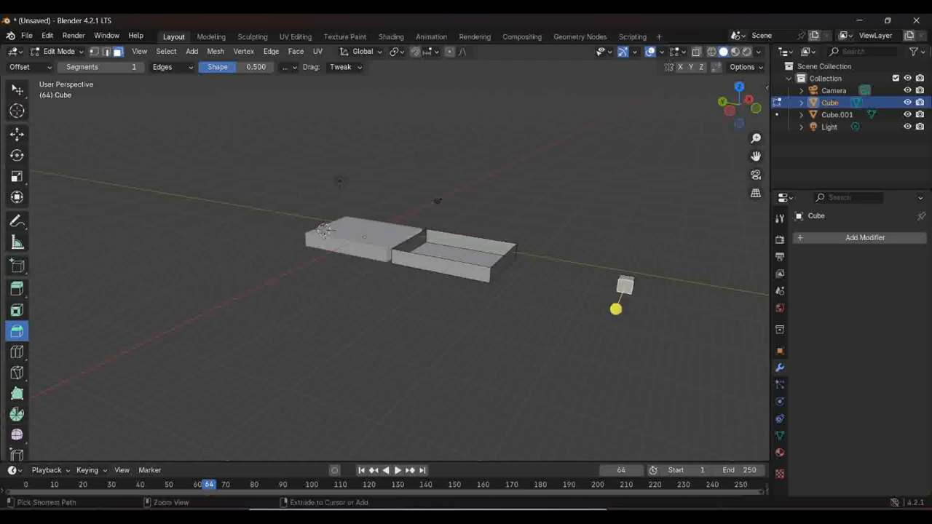
key(ctrl+l)
middle_drag(625, 286, 589, 284)
click(623, 286)
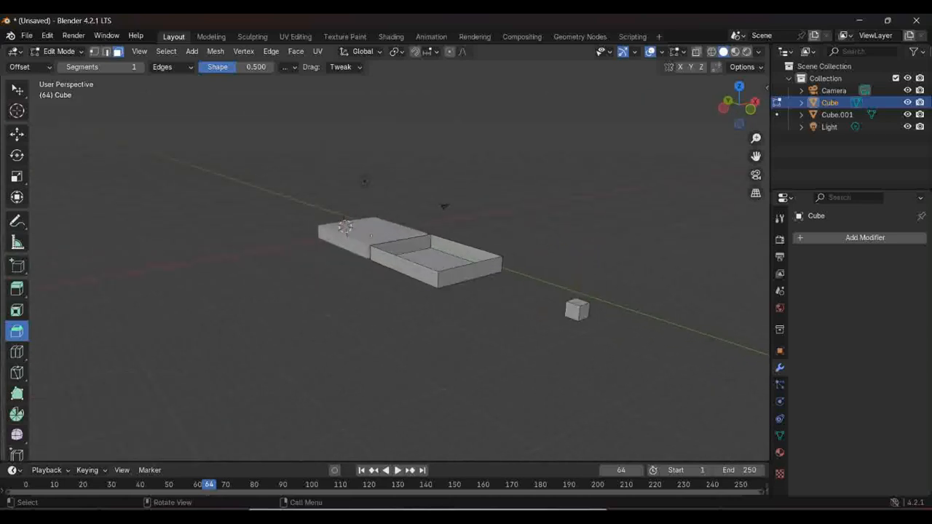
Select all linked faces of the small cube and scale it to about 1.96 times its length along the Y axis.
click(573, 312)
key(ctrl+l)
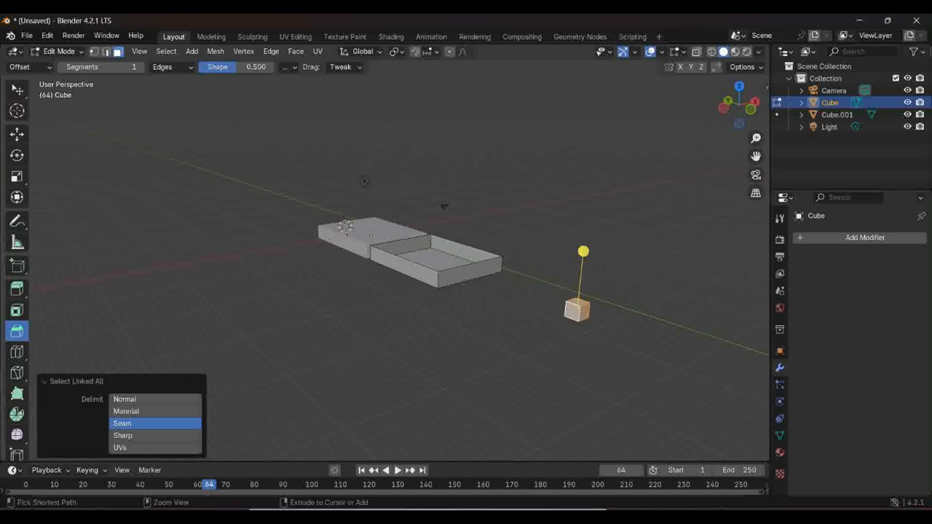
key(s)
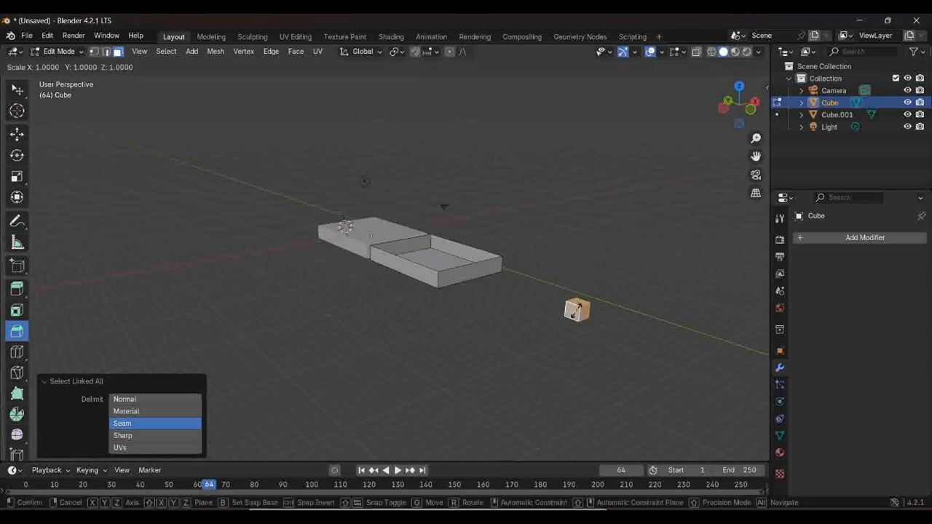
key(y)
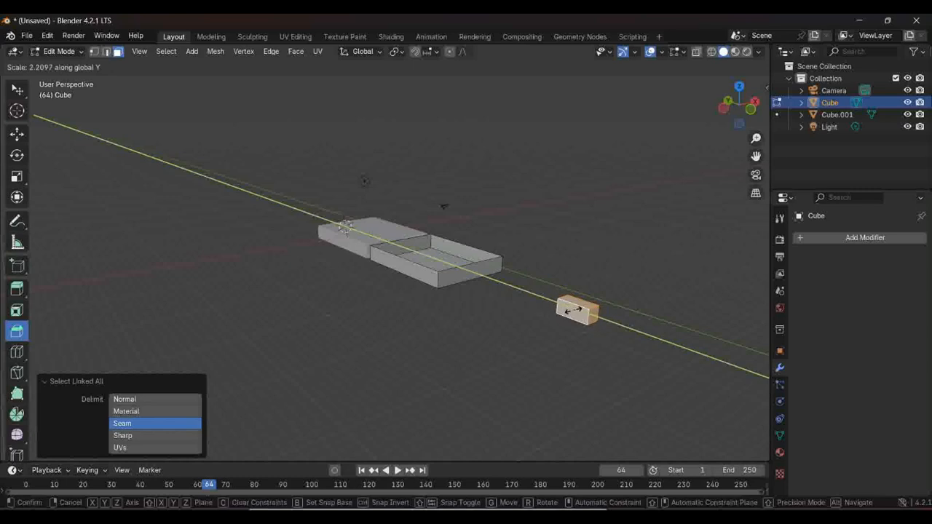
click(575, 312)
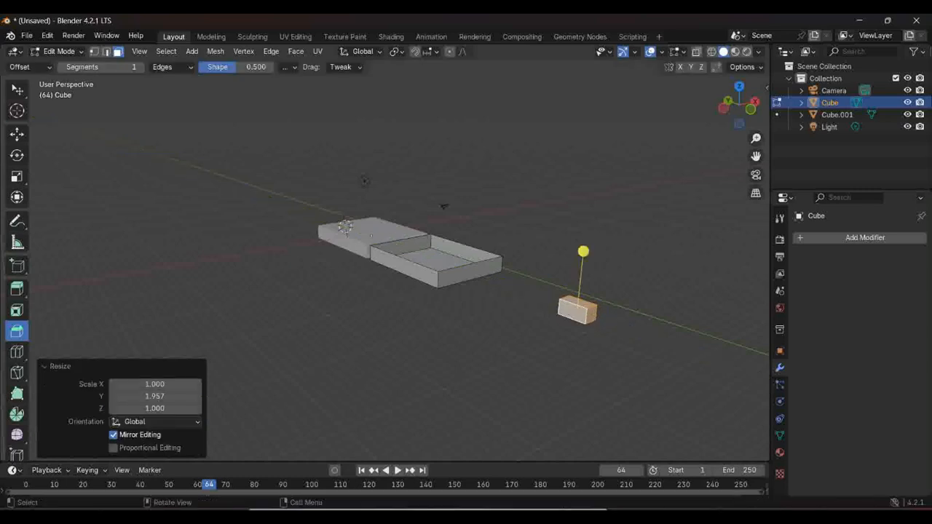
Shear the small cube's end face farthest from the tray on axis Z with orthogonal axis Y, and set the offset to 1.
click(584, 333)
click(591, 314)
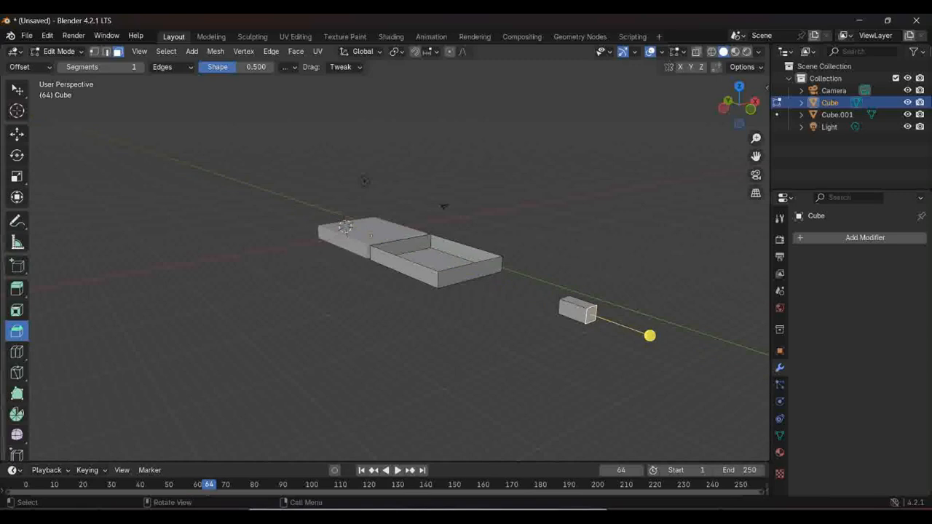
scroll(357, 243, up, 3)
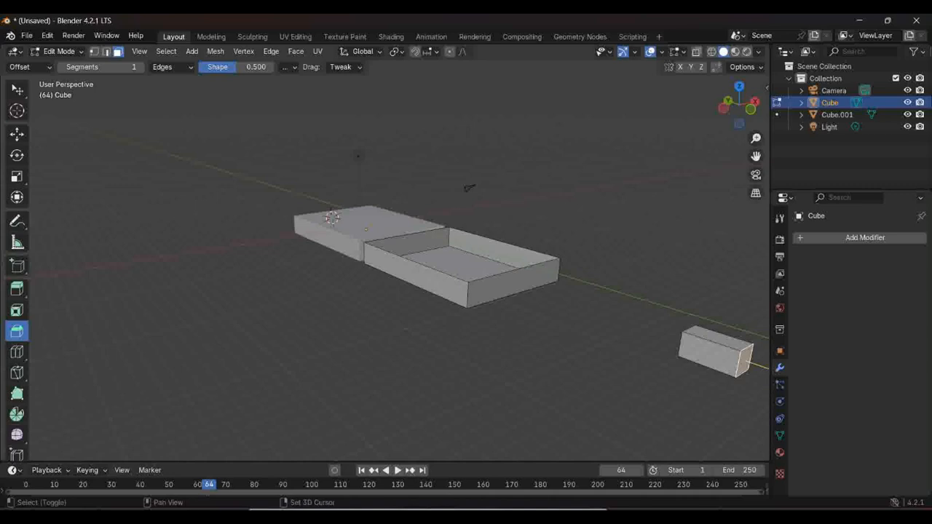
shift+middle_drag(466, 277, 241, 247)
middle_drag(327, 291, 172, 251)
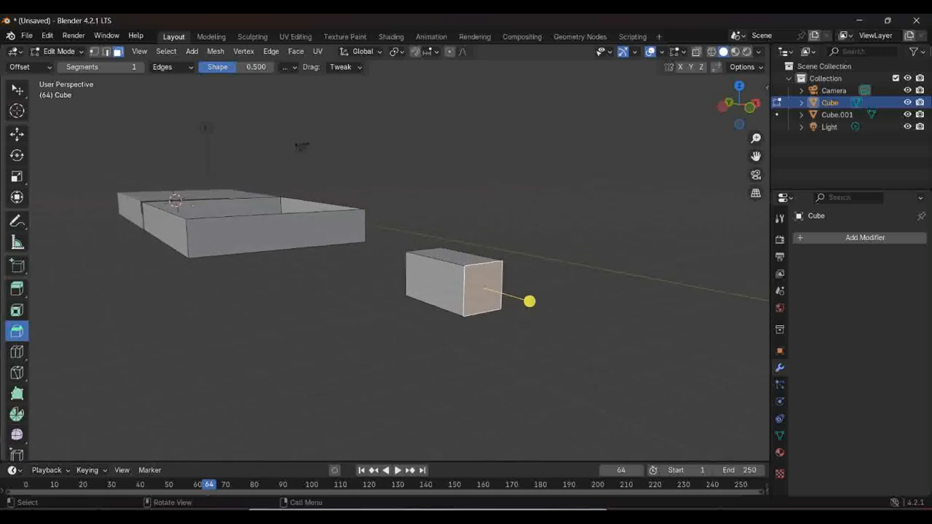
scroll(16, 291, down, 3)
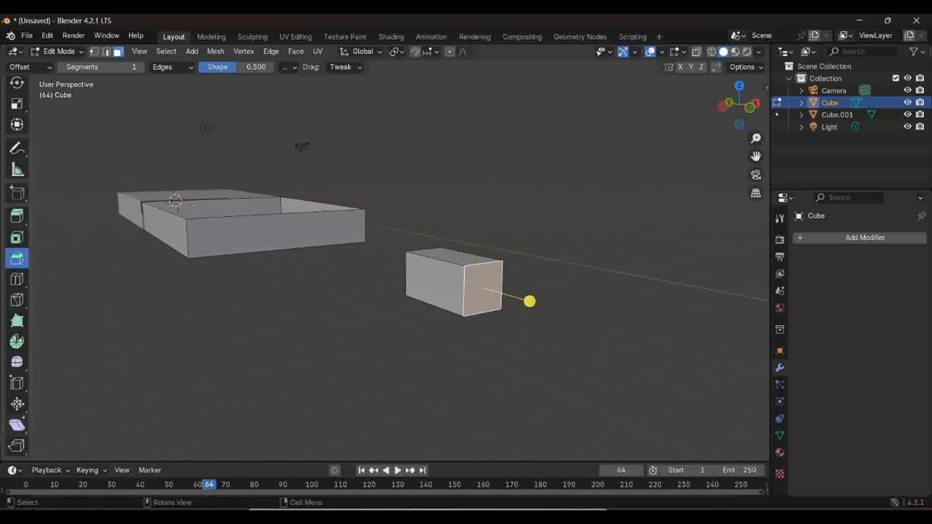
click(18, 425)
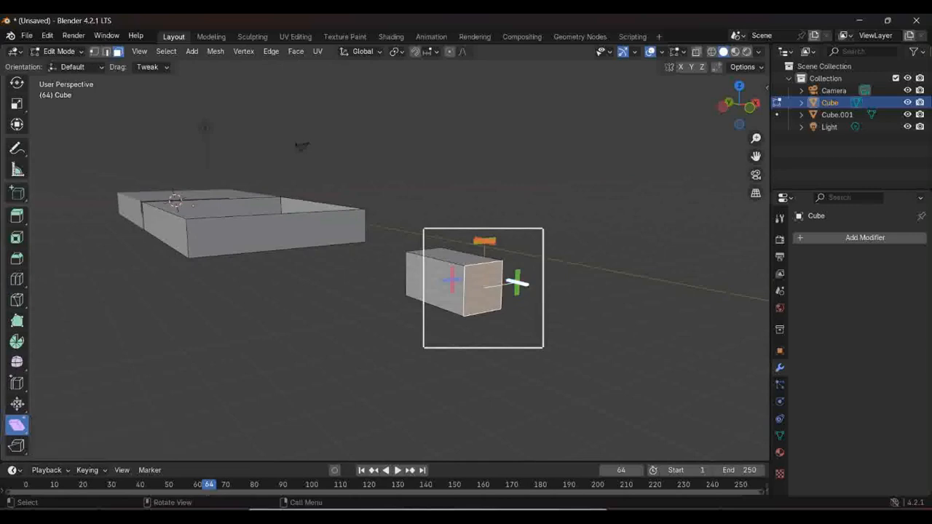
drag(517, 282, 329, 220)
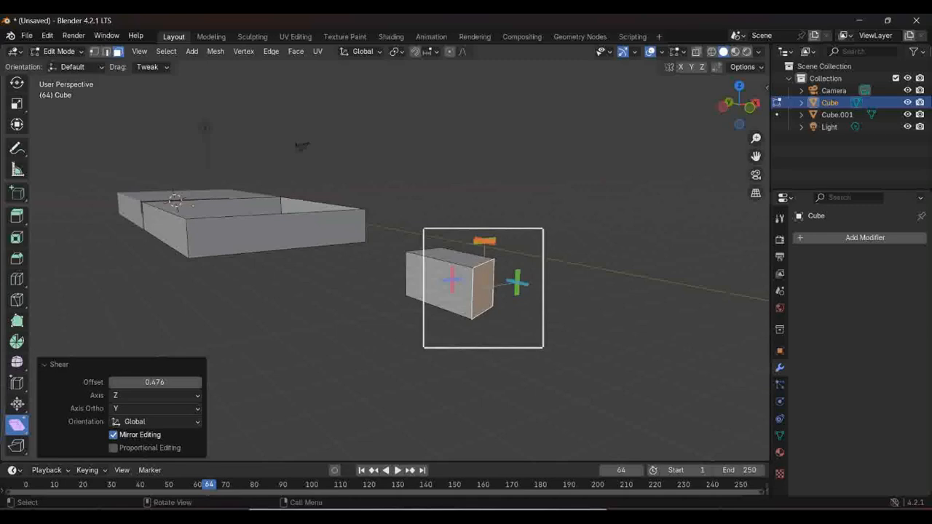
click(154, 381)
text(1)
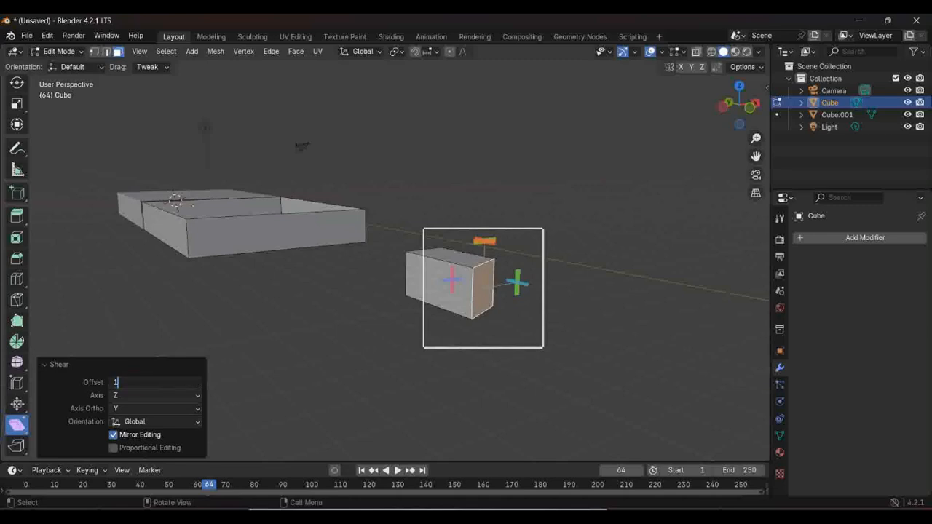
key(Return)
Extrude the slanted end face of the handle block about 4.98 m along the X axis and deselect it.
click(17, 258)
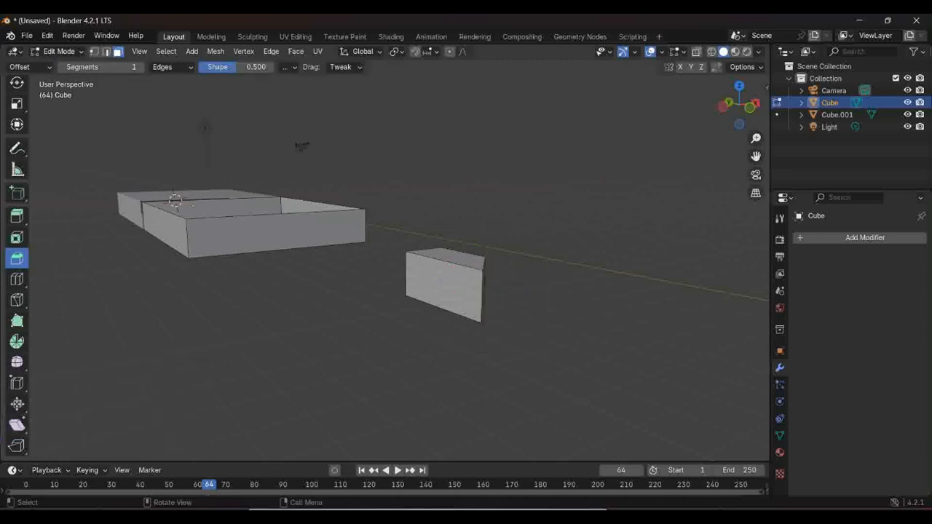
middle_drag(328, 292, 306, 300)
click(260, 355)
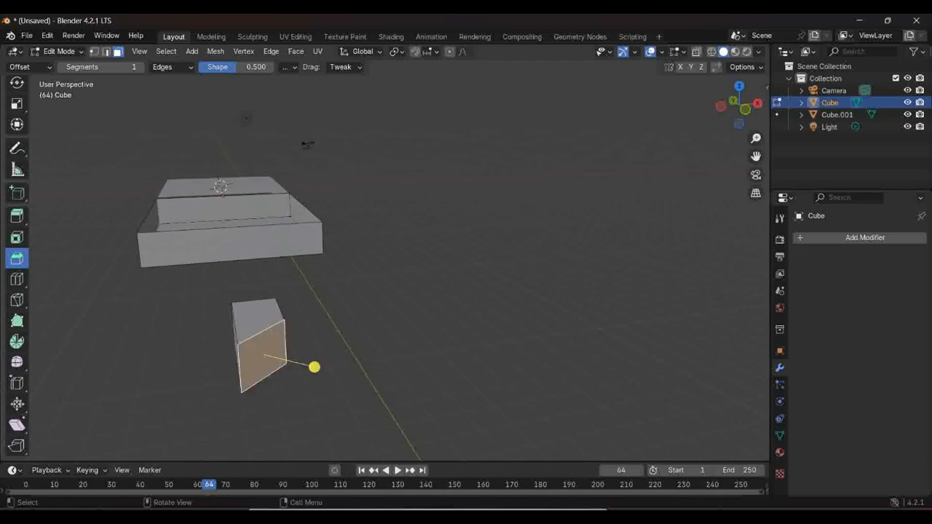
key(e)
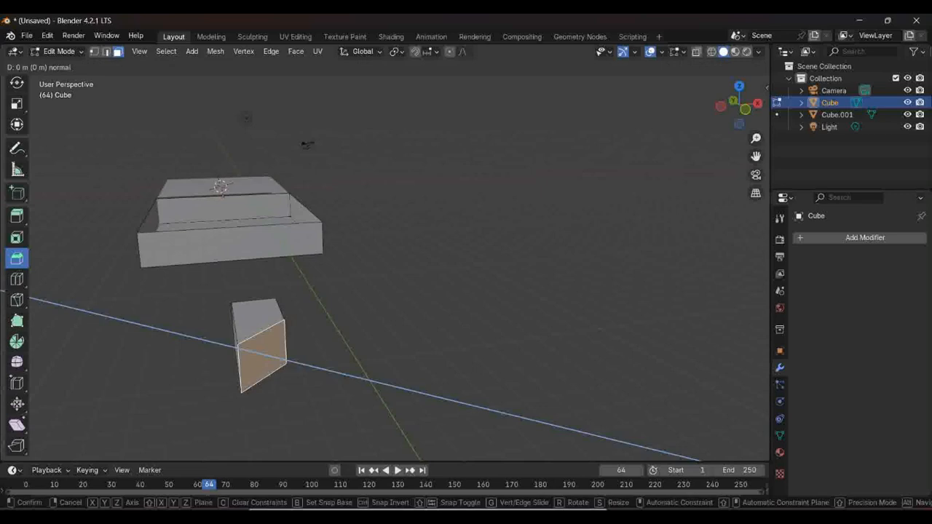
key(x)
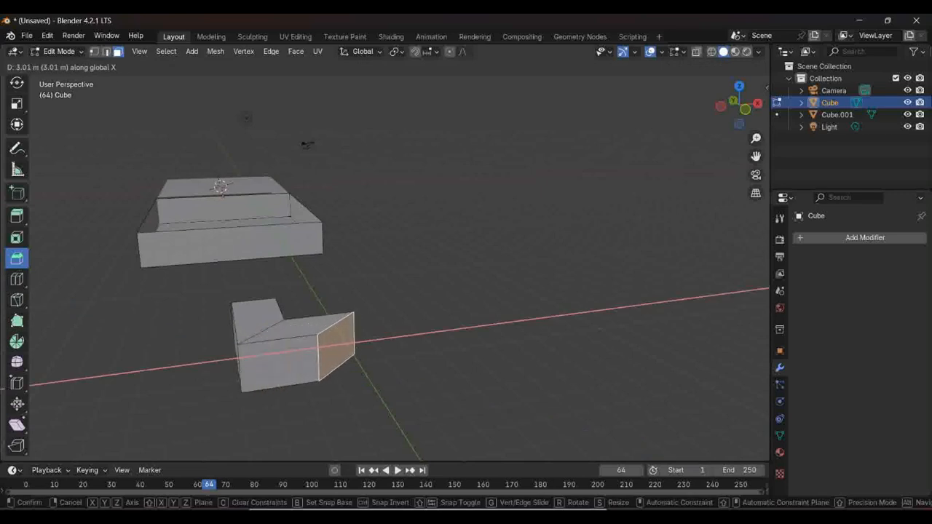
key(Return)
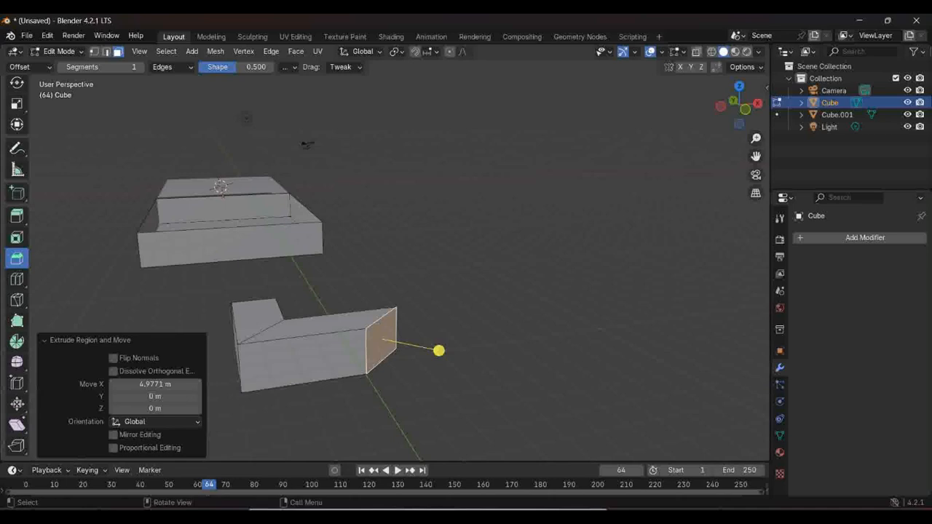
key(alt+a)
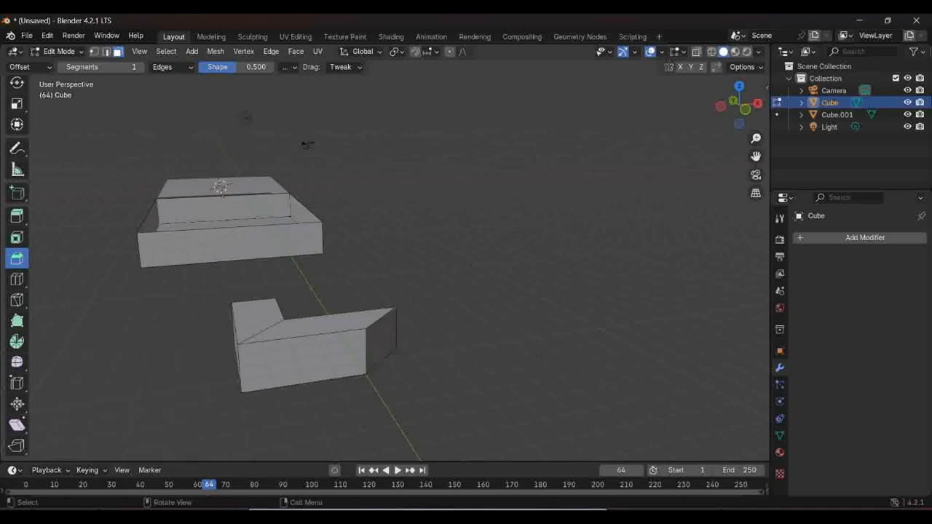
Shear the extruded arm's end face by about 0.101 on axes Z and Y, and about -0.044 on axes Y and X.
click(381, 341)
click(17, 424)
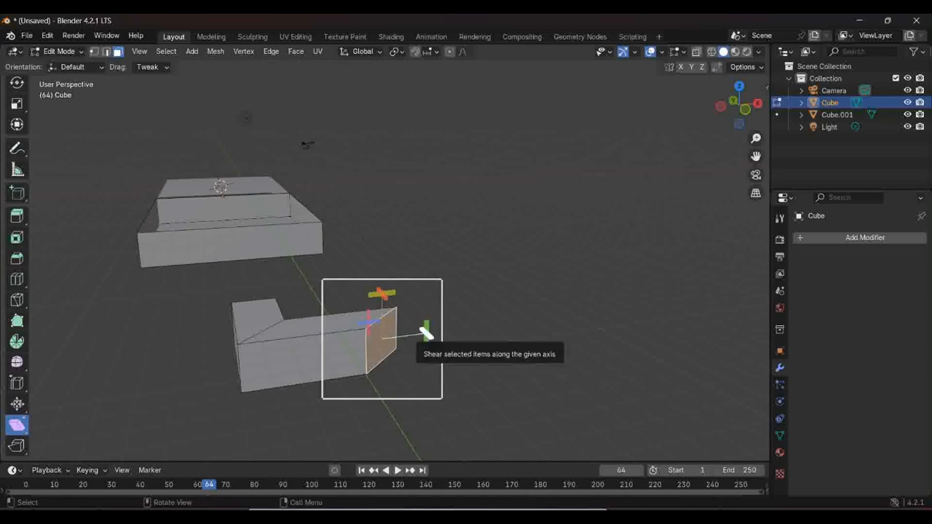
mouse_move(426, 334)
mouse_down()
mouse_move(292, 272)
mouse_move(399, 299)
mouse_move(423, 333)
mouse_up()
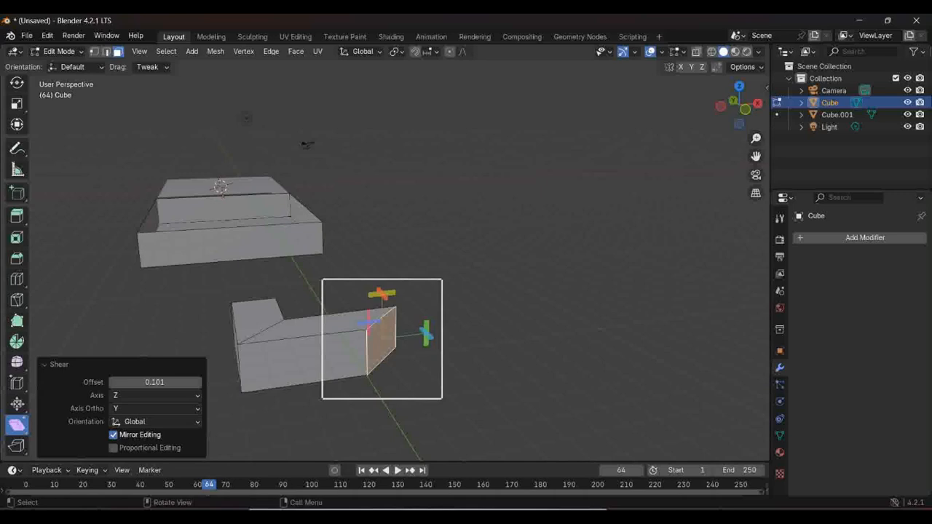
mouse_move(376, 294)
mouse_down()
mouse_move(349, 293)
mouse_move(375, 292)
mouse_up()
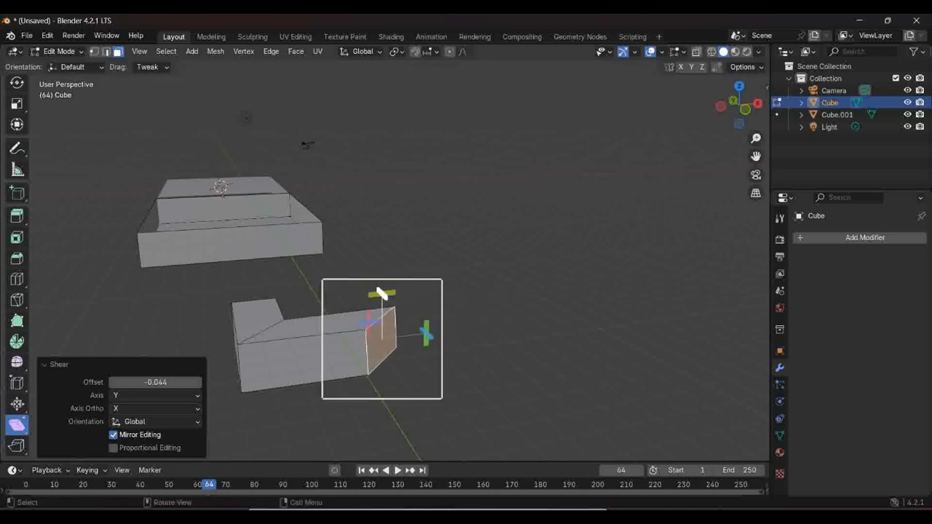
Shear the extruded arm's end face on axis Z with orthogonal axis X, trying offsets -1 and 1 before setting it to 2.
mouse_move(368, 321)
mouse_down()
mouse_move(302, 329)
mouse_move(380, 322)
mouse_up()
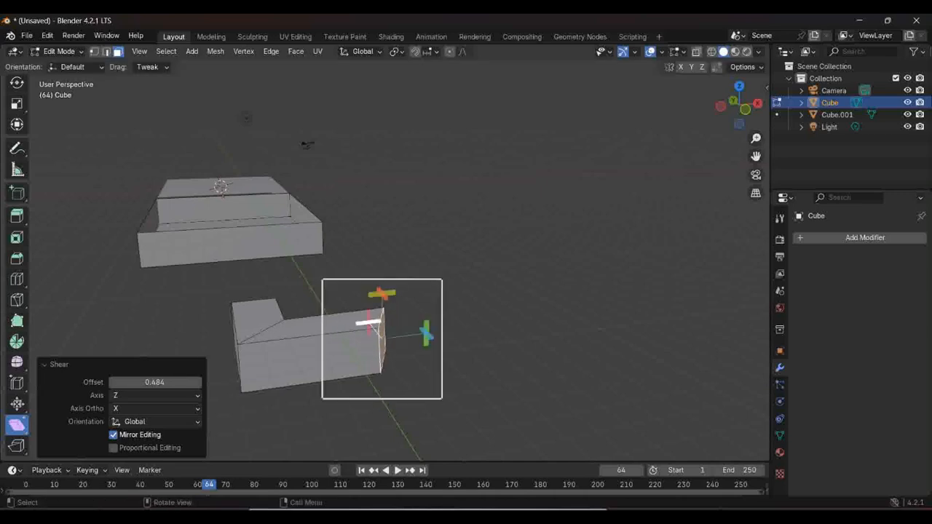
click(154, 382)
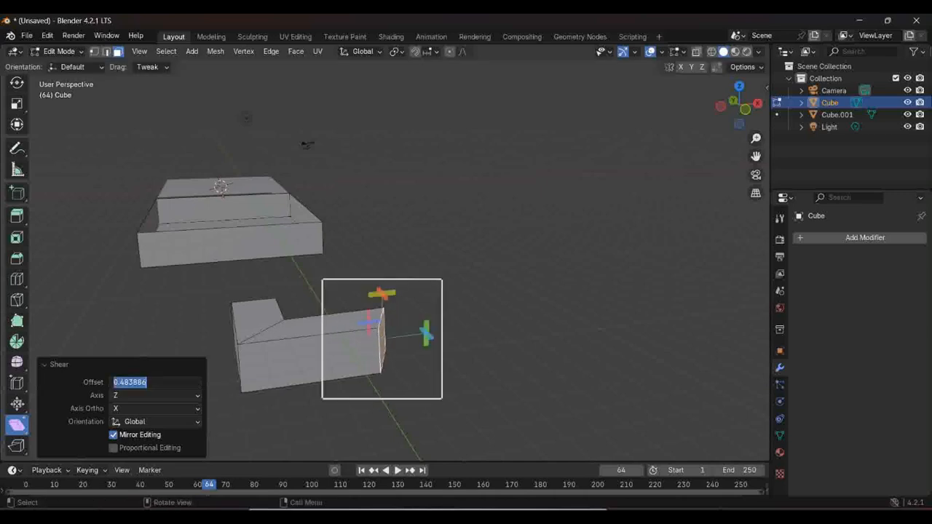
text(-1)
key(Return)
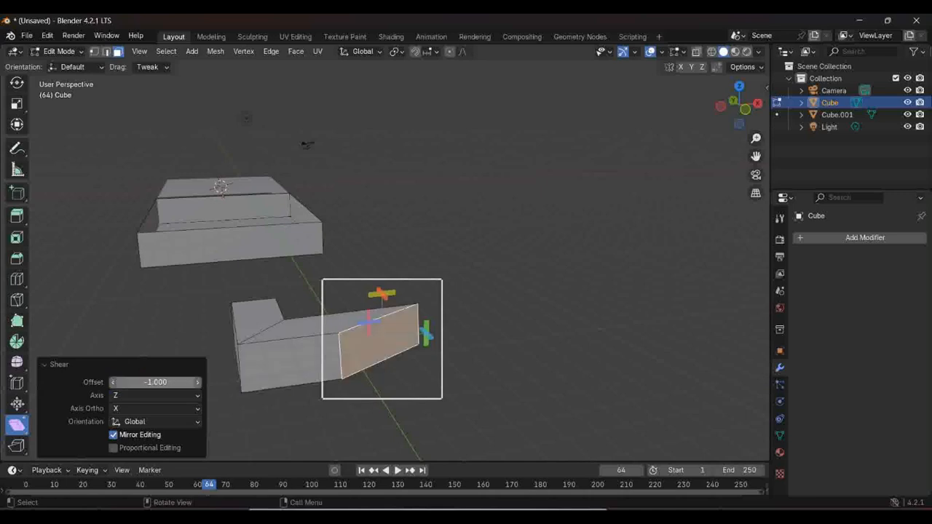
click(154, 382)
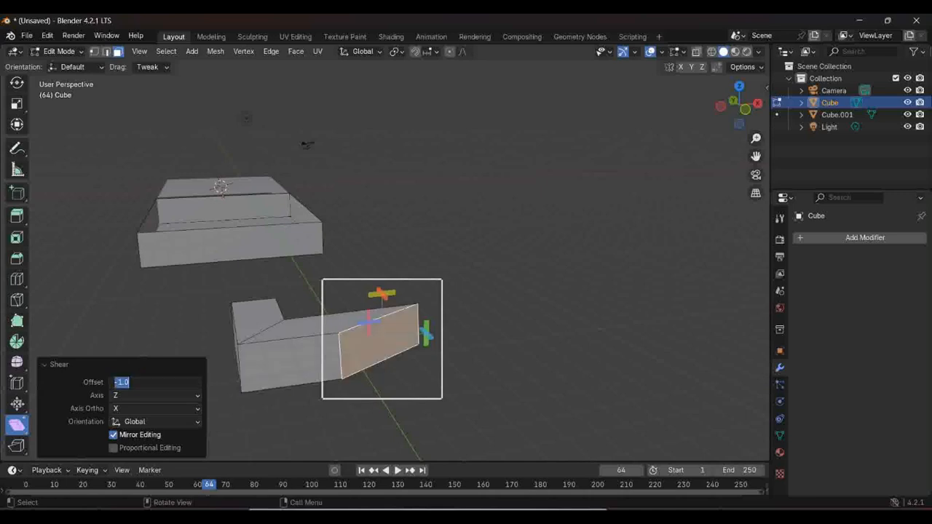
text(1)
key(Return)
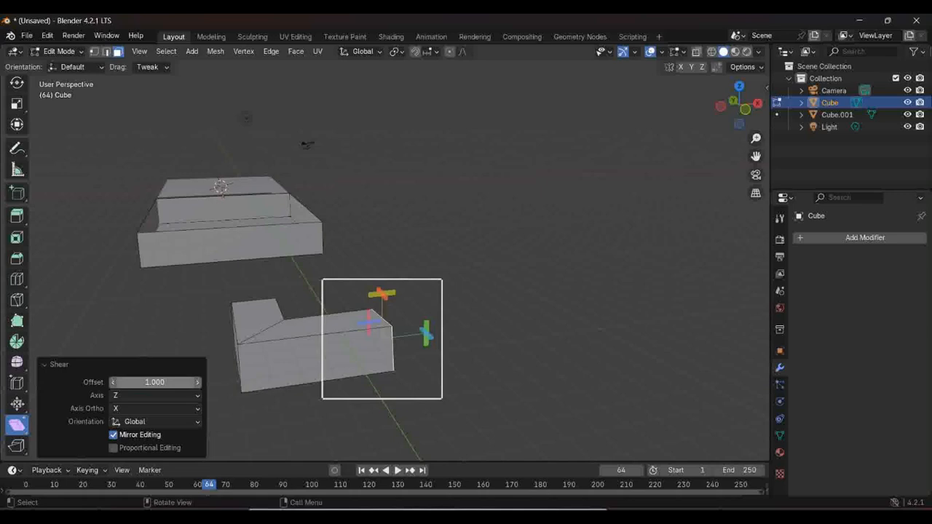
click(154, 382)
text(2)
key(Return)
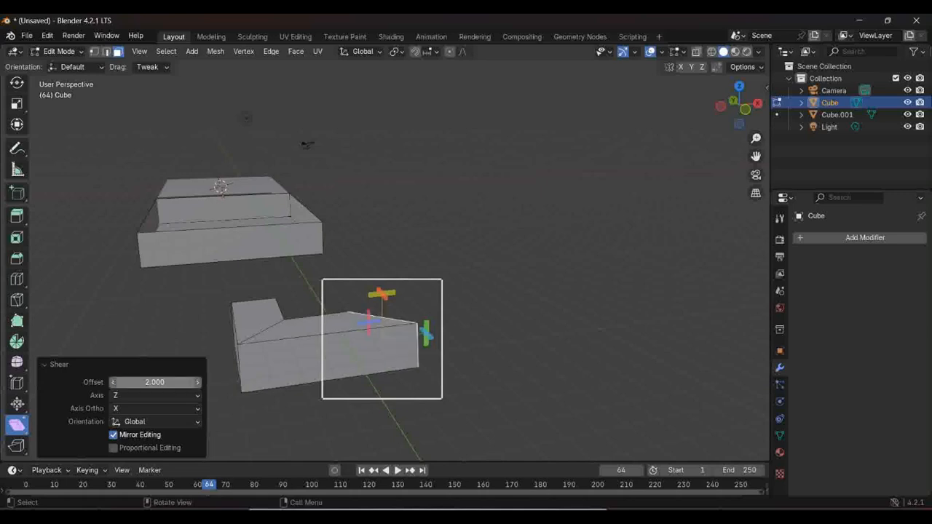
middle_drag(436, 284, 518, 286)
click(17, 258)
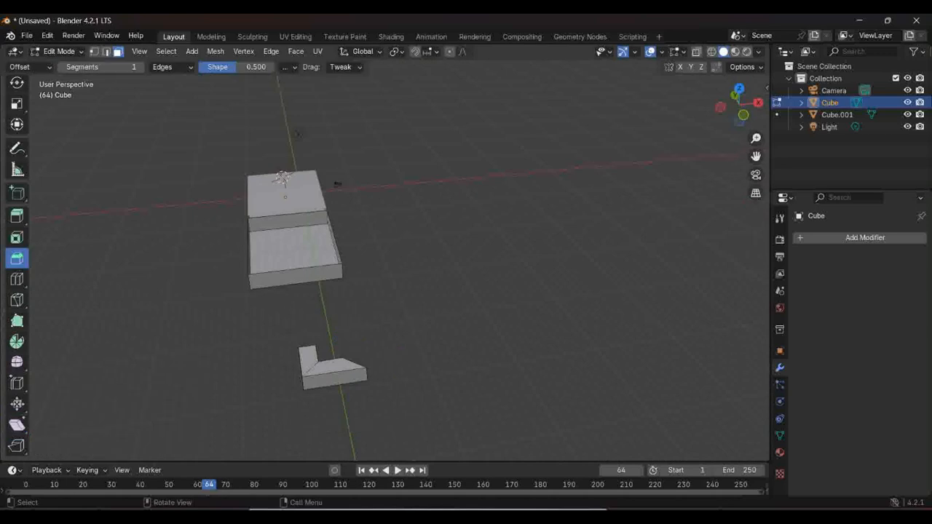
key(KP_7)
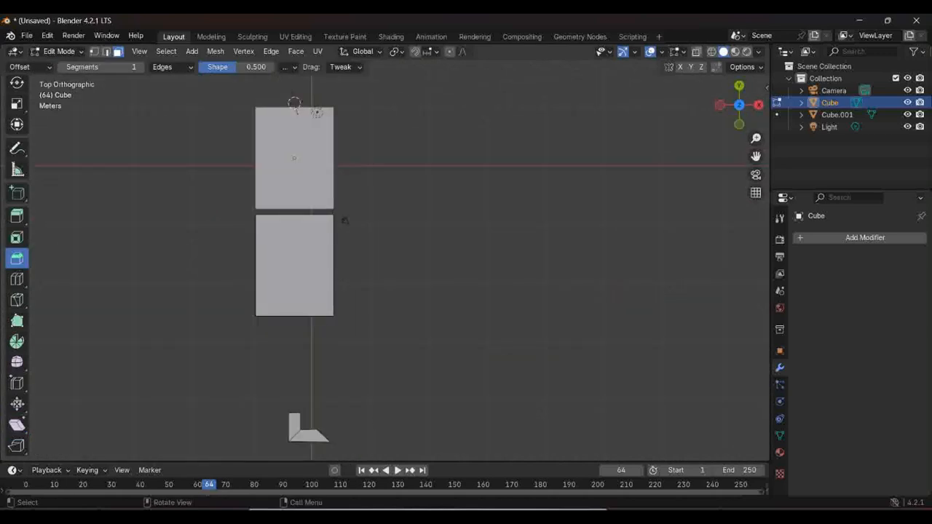
shift+middle_drag(342, 216, 518, 137)
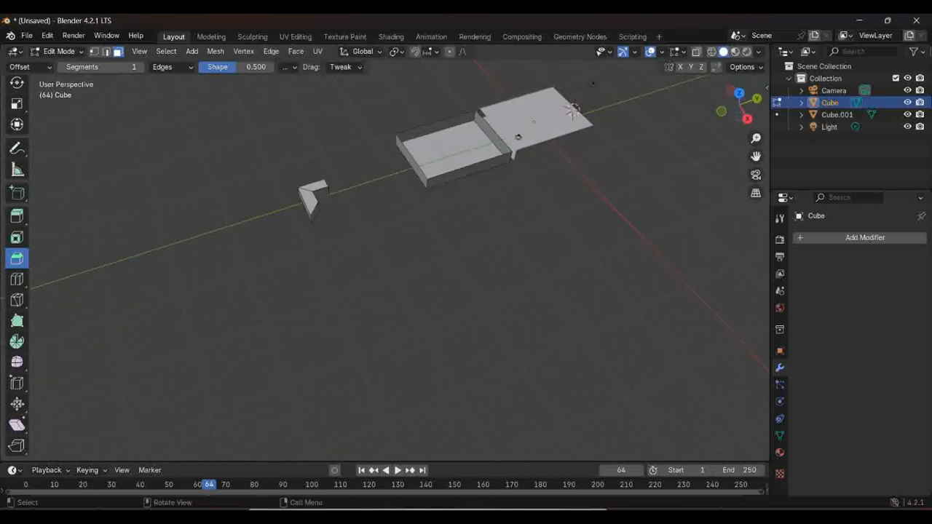
click(315, 213)
key(e)
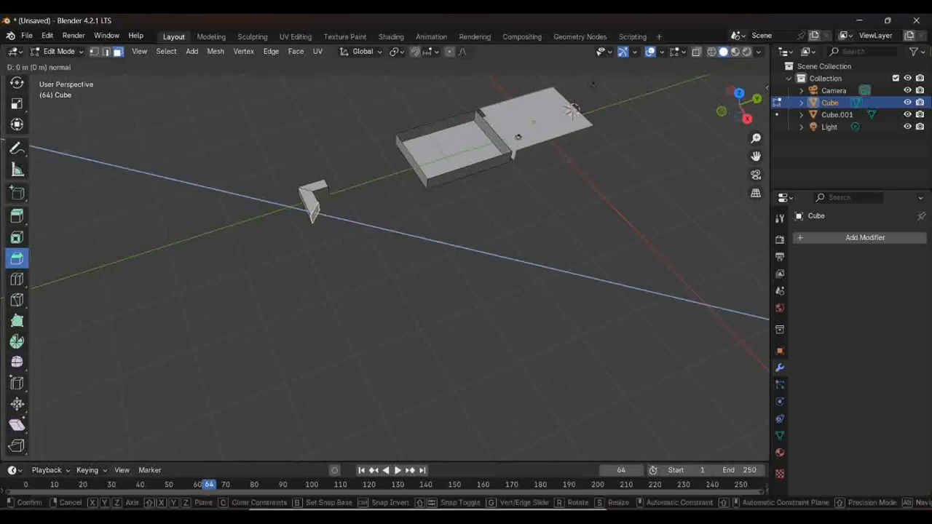
key(y)
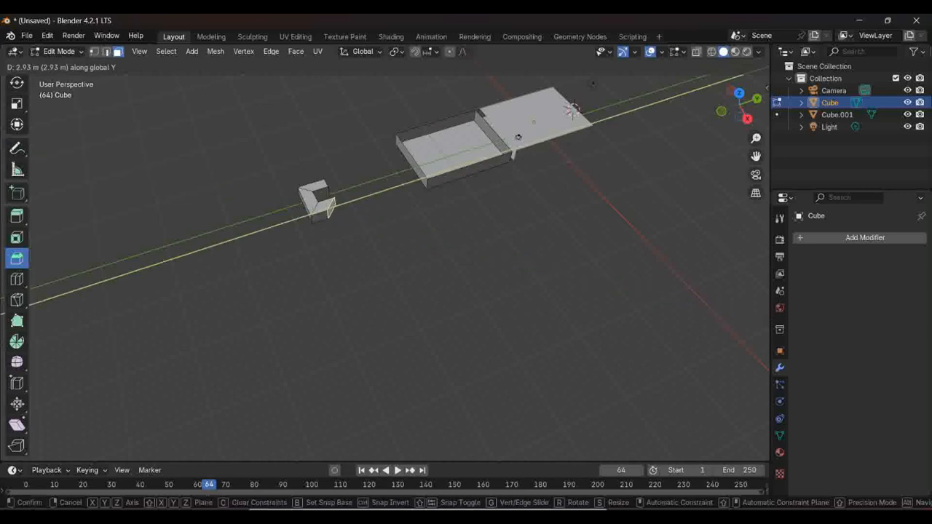
right_click(374, 222)
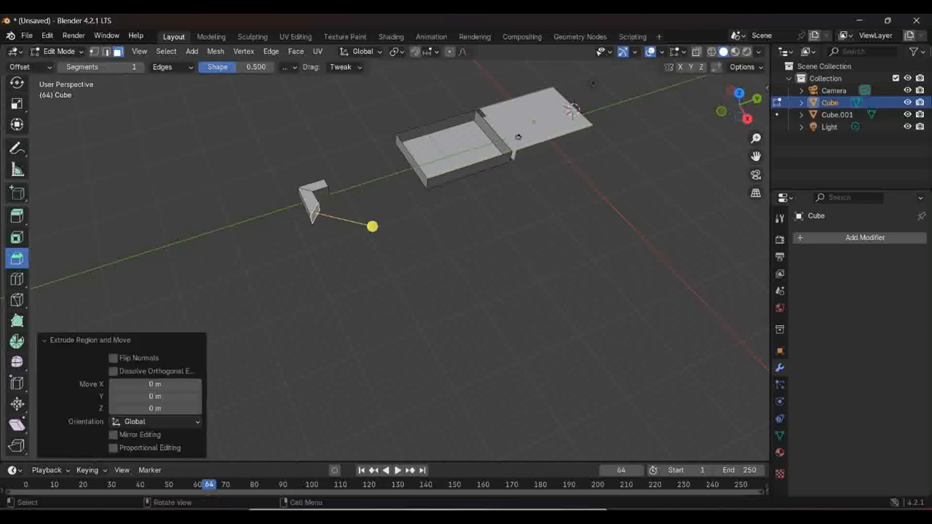
key(ctrl+z)
Extrude the handle's slanted end face about 3.75 m along the Y axis to complete the U shape, and deselect it.
scroll(399, 260, up, 5)
middle_drag(375, 225, 387, 250)
scroll(388, 251, down, 2)
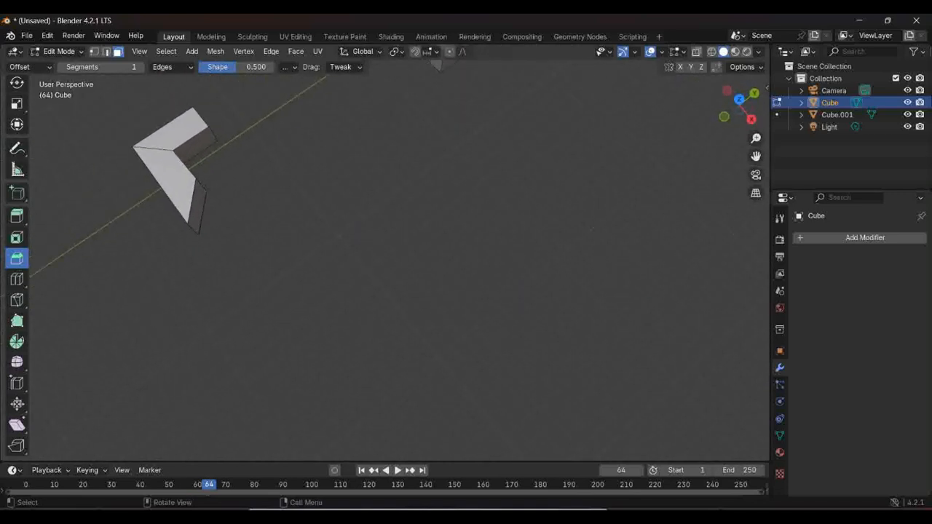
scroll(388, 250, up, 2)
scroll(399, 263, down, 2)
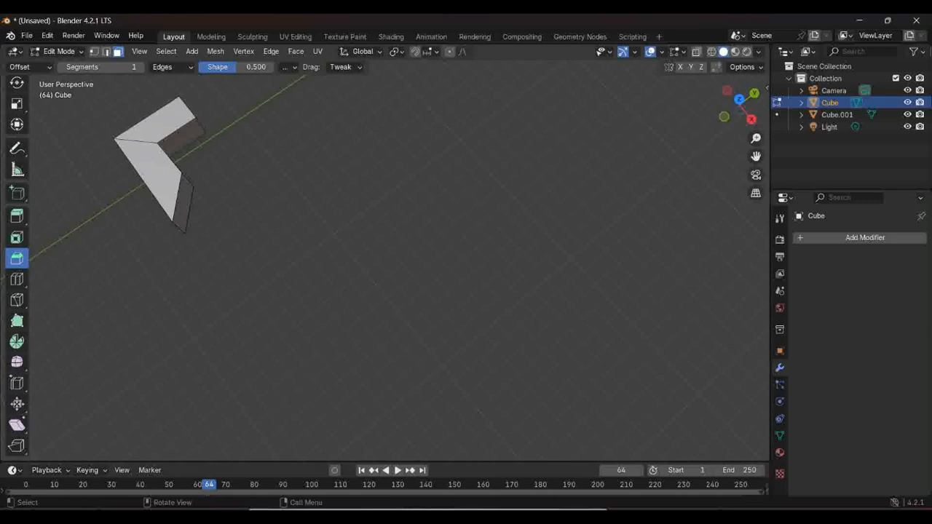
click(180, 204)
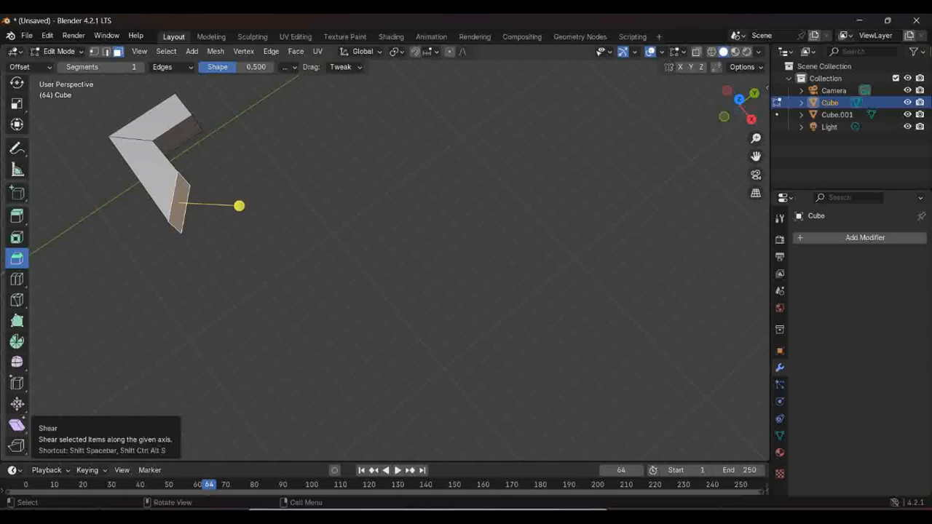
key(e)
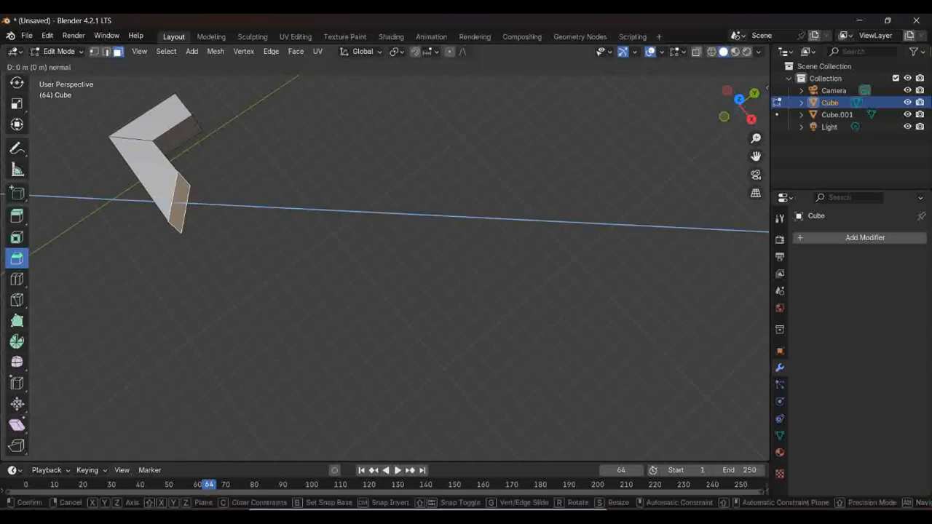
key(y)
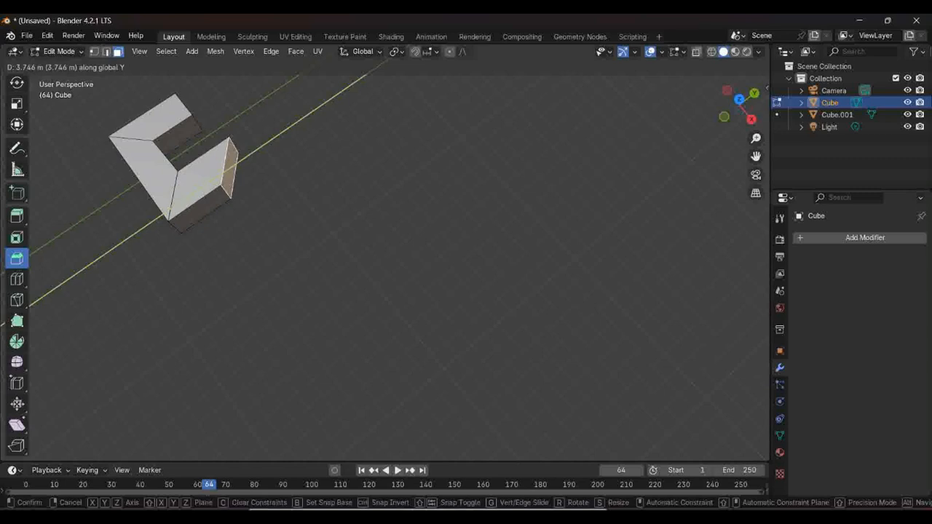
key(Return)
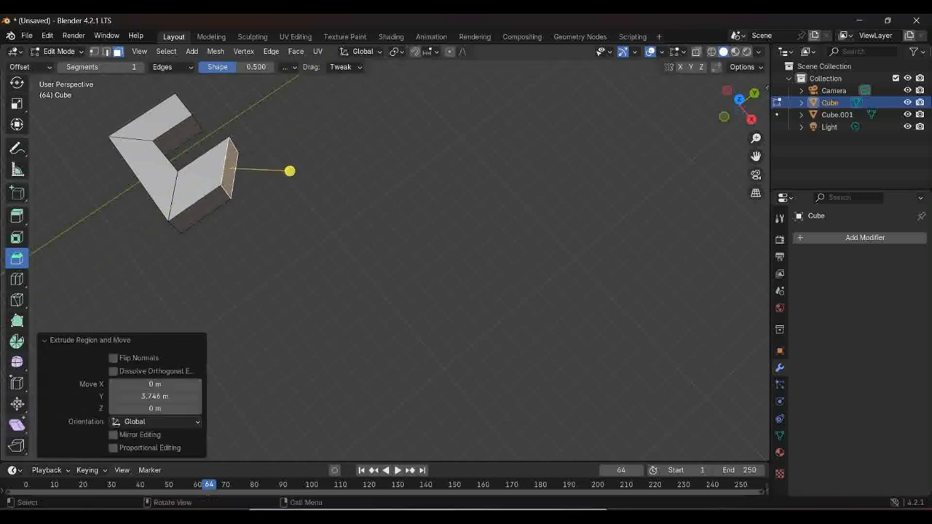
click(313, 255)
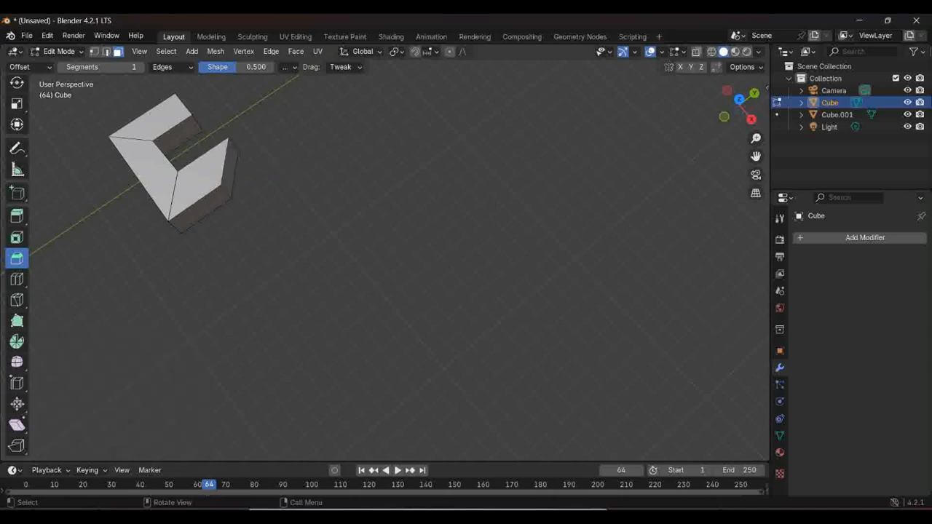
Try shearing the handle arm's slanted end face about 0.046 on axes Z and X, and about 0.245 on axes Z and Y.
click(230, 169)
click(17, 425)
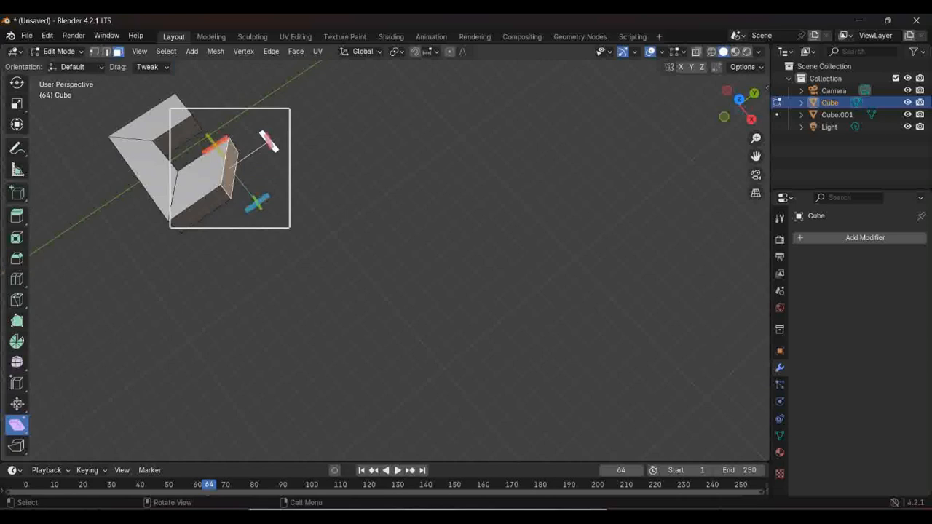
drag(268, 141, 248, 129)
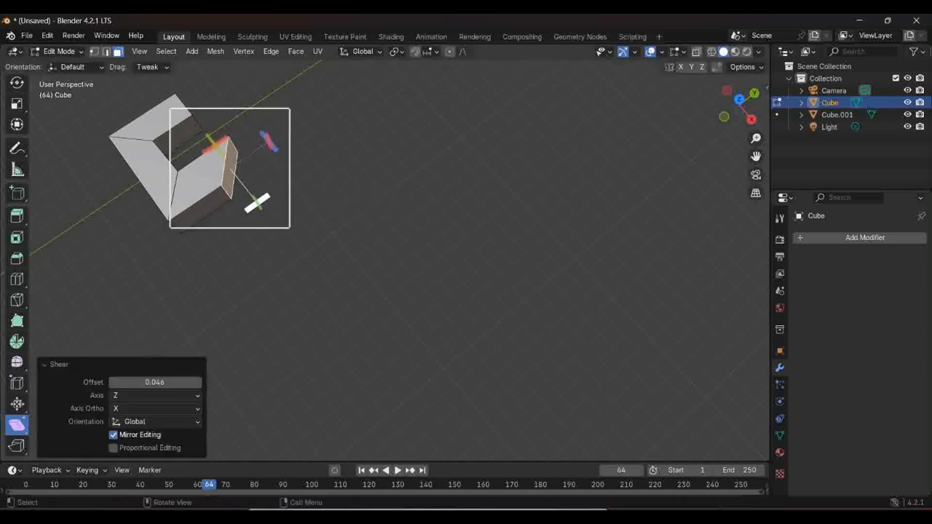
drag(257, 202, 313, 80)
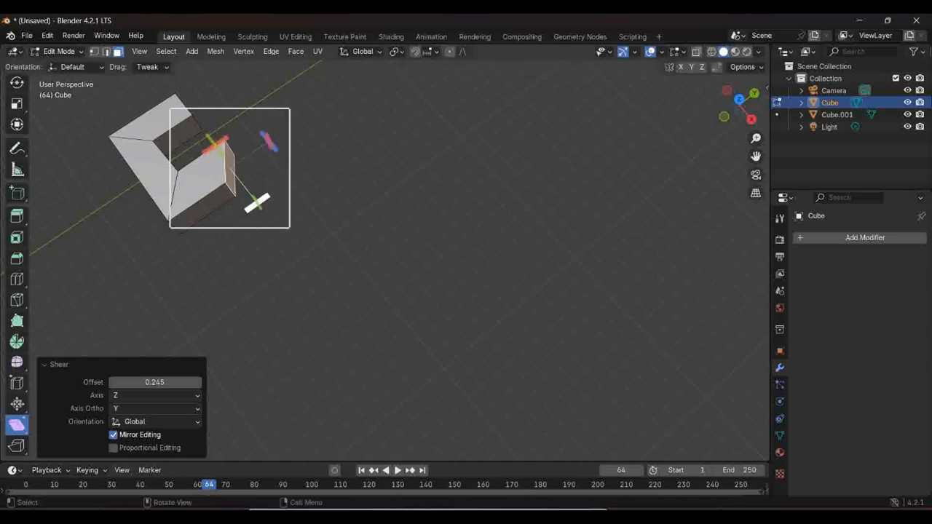
Try shear offsets of 1 and 0 on axes Z and Y for the arm's end face, then return it to 1.
click(154, 382)
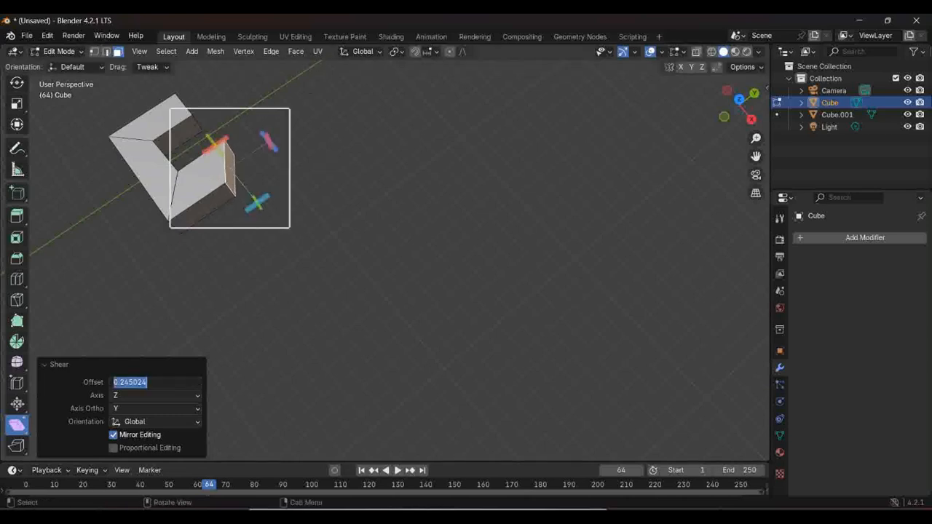
text(1)
key(Return)
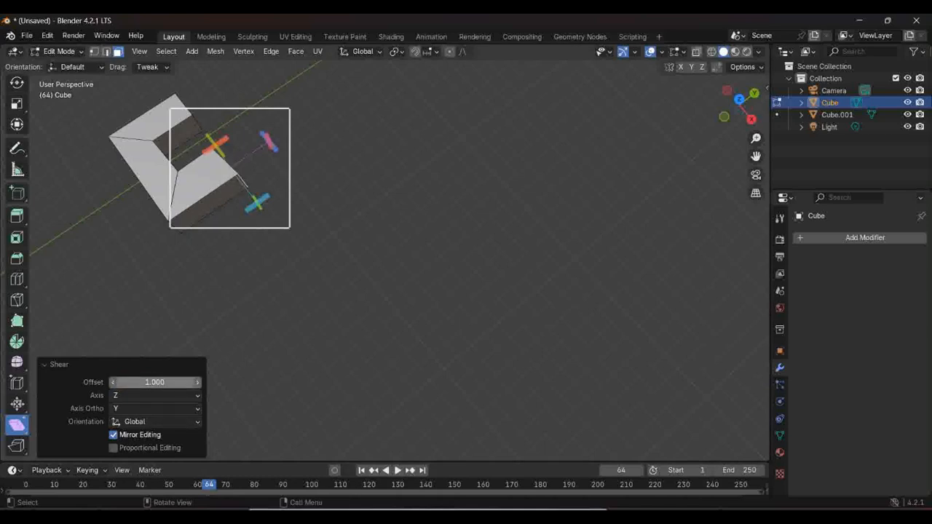
click(154, 382)
text(0)
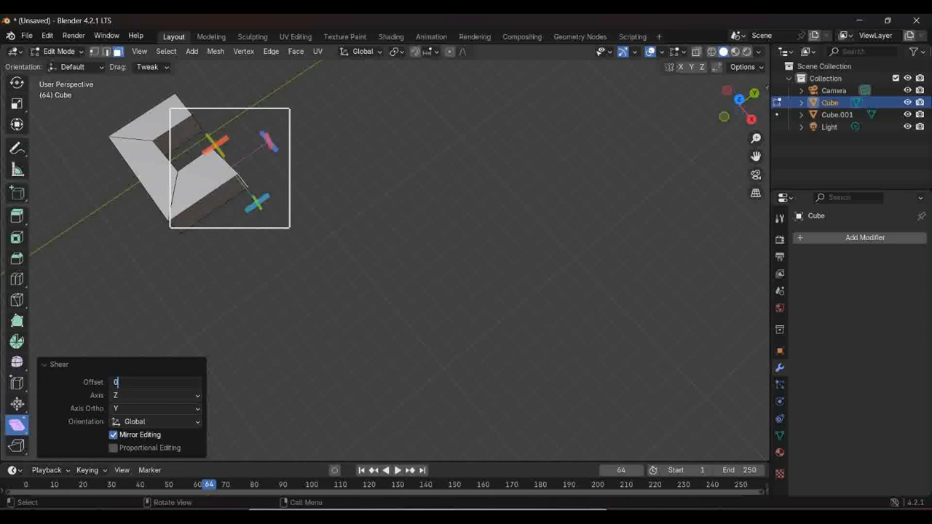
key(Return)
click(154, 383)
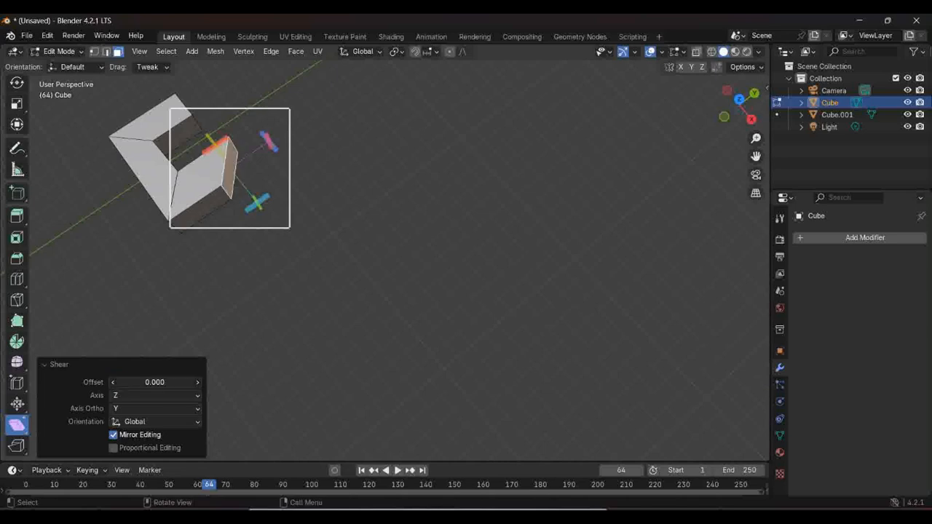
text(1)
key(Return)
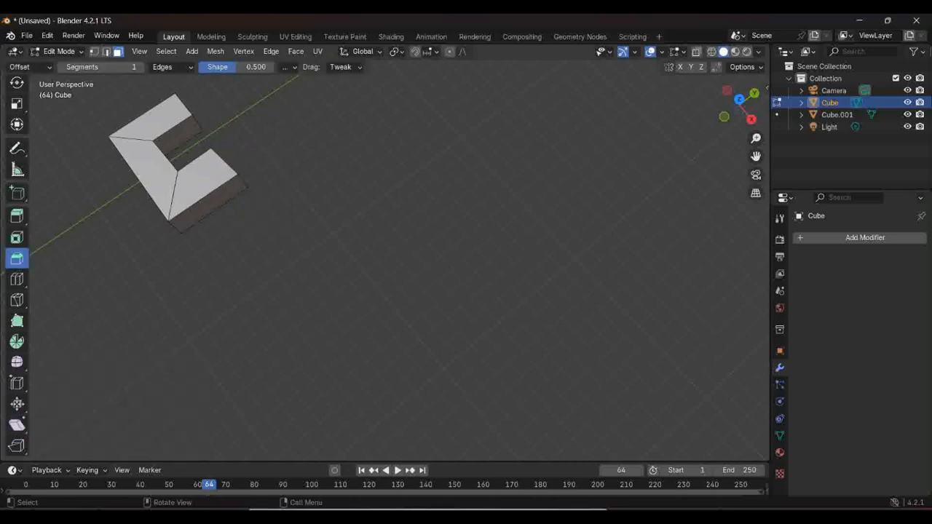
Shear the handle arm's slanted end face about 0.028 on axes Z and X, and about 0.846 on axes Z and Y.
middle_drag(437, 277, 375, 298)
scroll(399, 262, down, 2)
scroll(385, 252, down, 1)
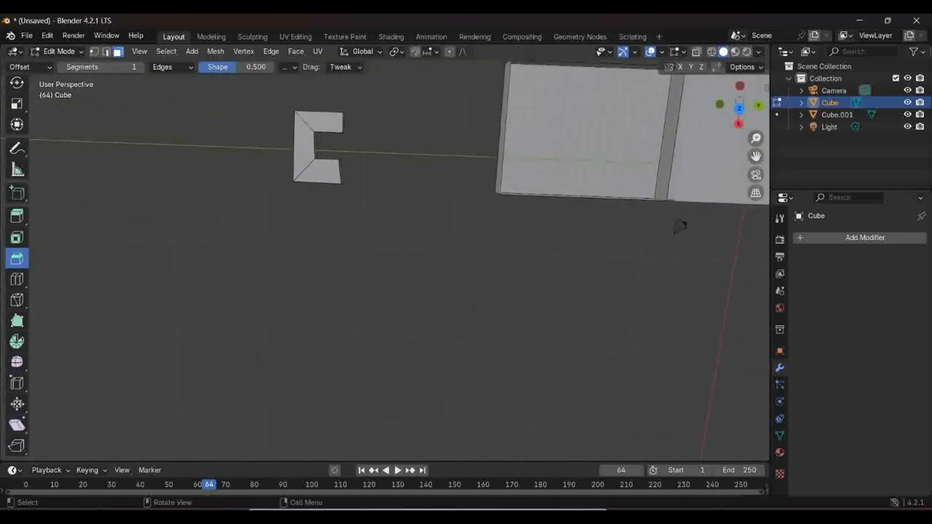
scroll(385, 252, up, 5)
scroll(384, 253, down, 4)
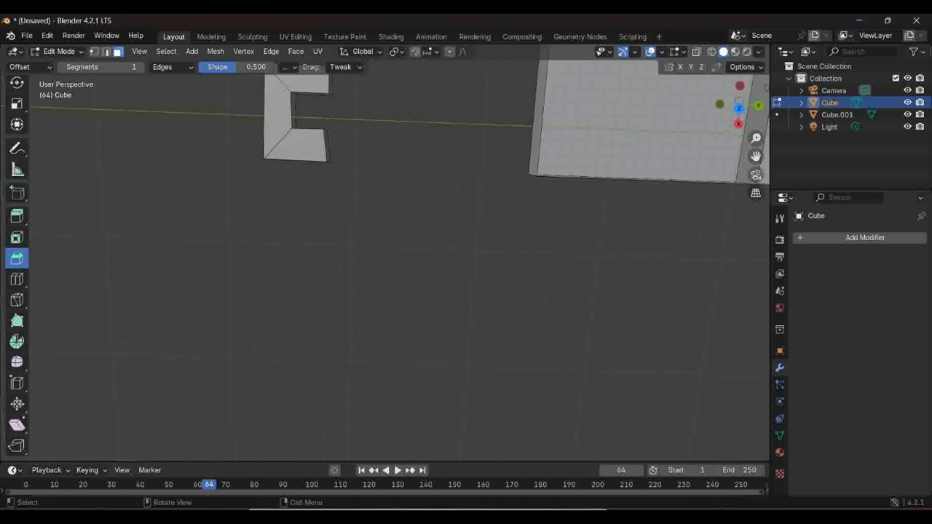
drag(328, 153, 371, 187)
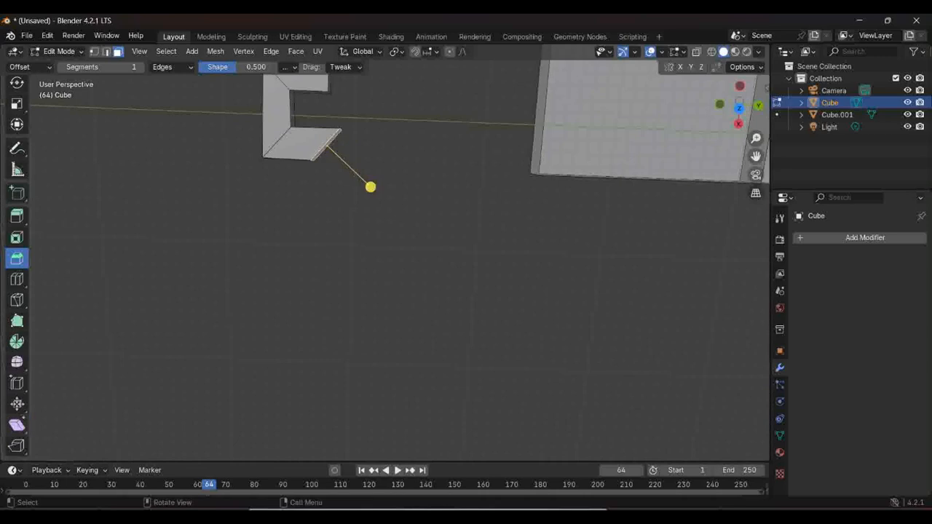
click(17, 425)
click(16, 425)
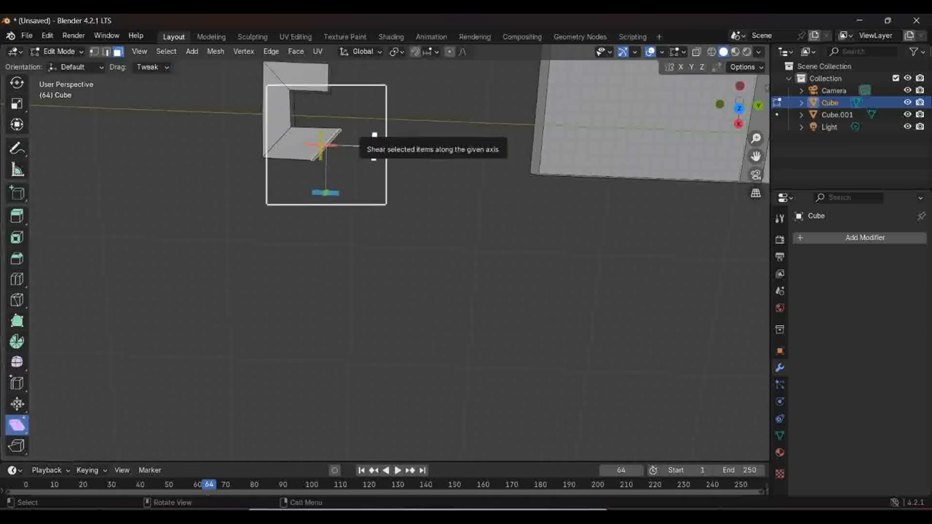
mouse_move(373, 142)
mouse_down()
mouse_move(345, 114)
mouse_move(373, 145)
mouse_up()
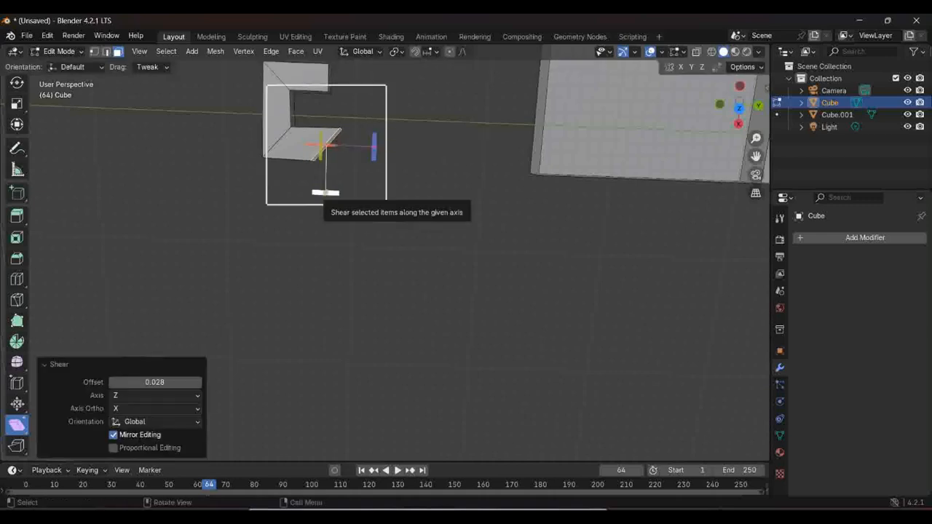
drag(325, 192, 674, 114)
Try shear offsets of 1 and 0 on axes Z and Y for the arm's end face.
click(155, 382)
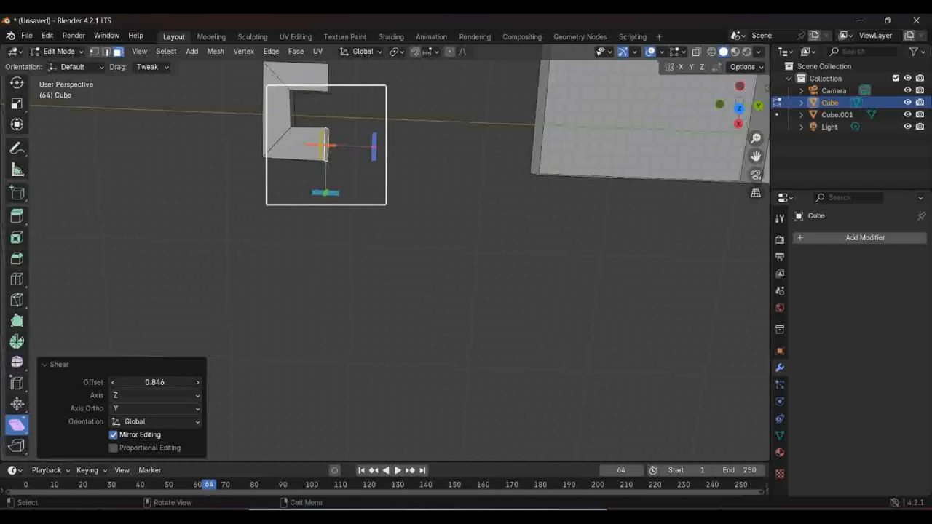
text(1)
key(Return)
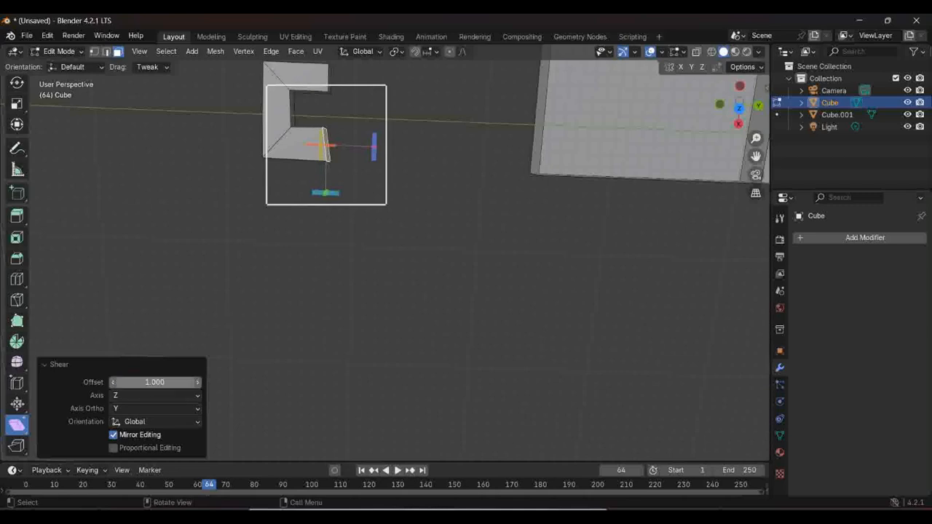
click(155, 382)
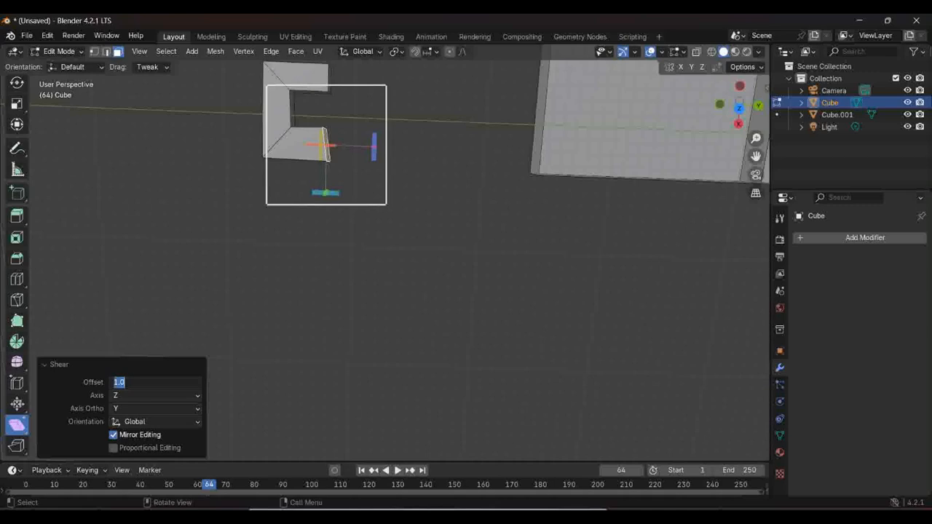
key(BackSpace)
text(0)
key(Return)
Set the end face's Z and Y shear offset to 0.8, comparing it with 0.9, and deselect the face.
click(154, 382)
text(0.8)
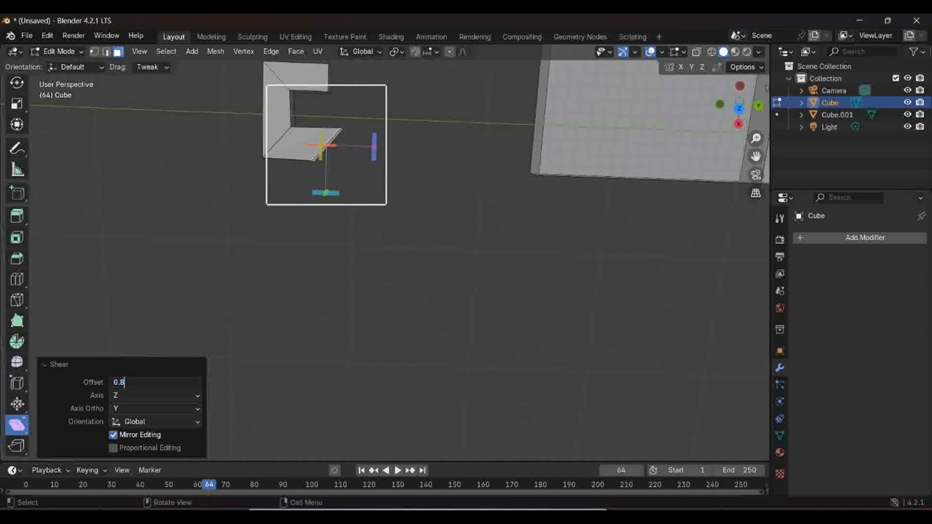
key(Return)
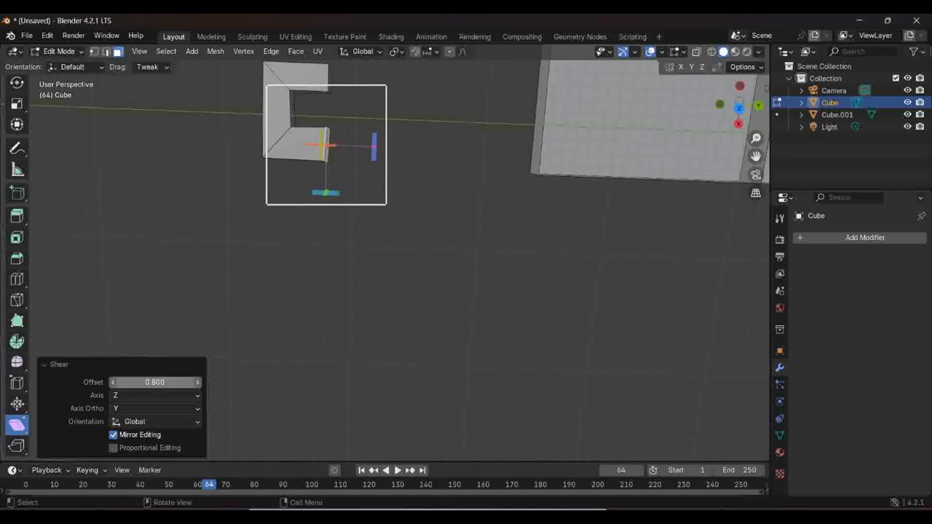
click(154, 382)
text(0.9)
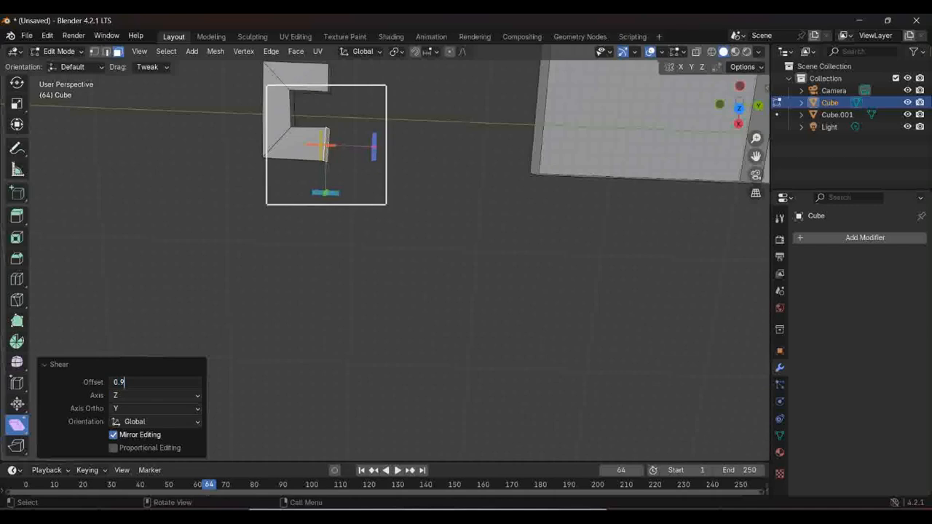
key(Return)
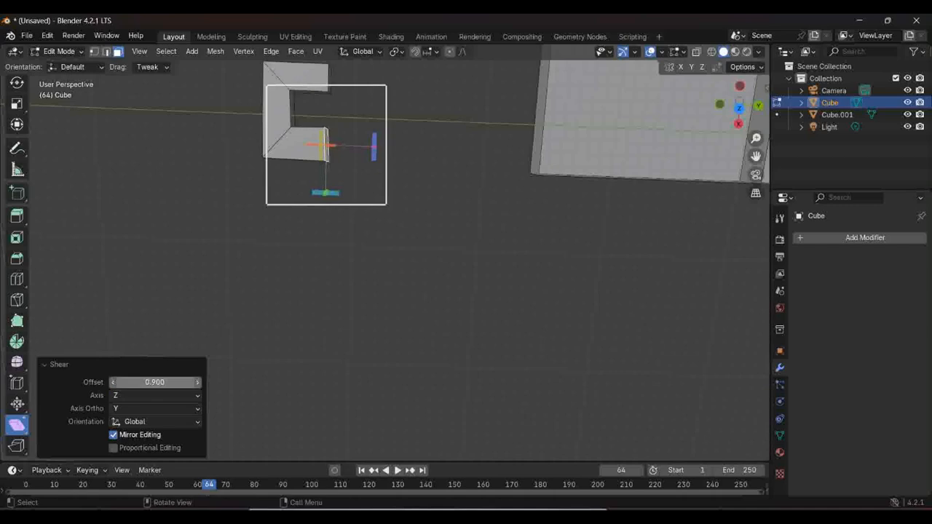
click(155, 382)
text(0.8)
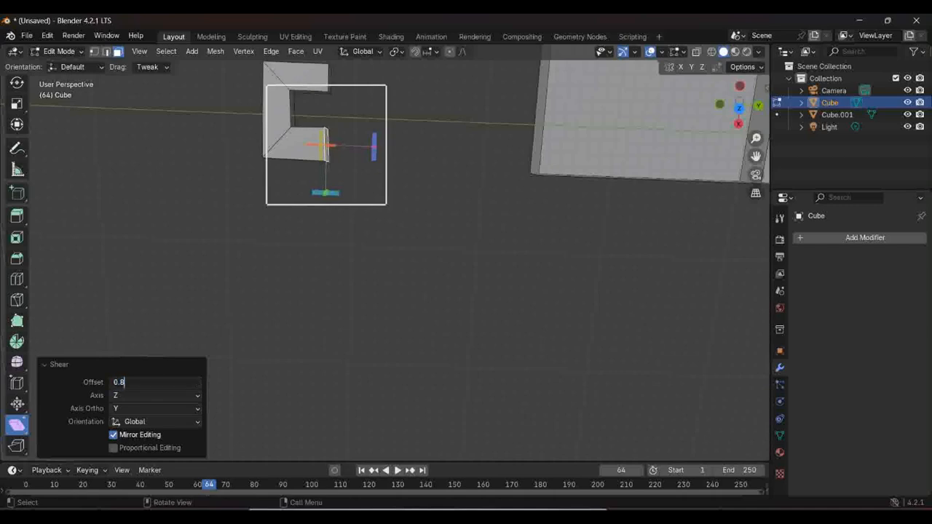
key(Return)
click(17, 258)
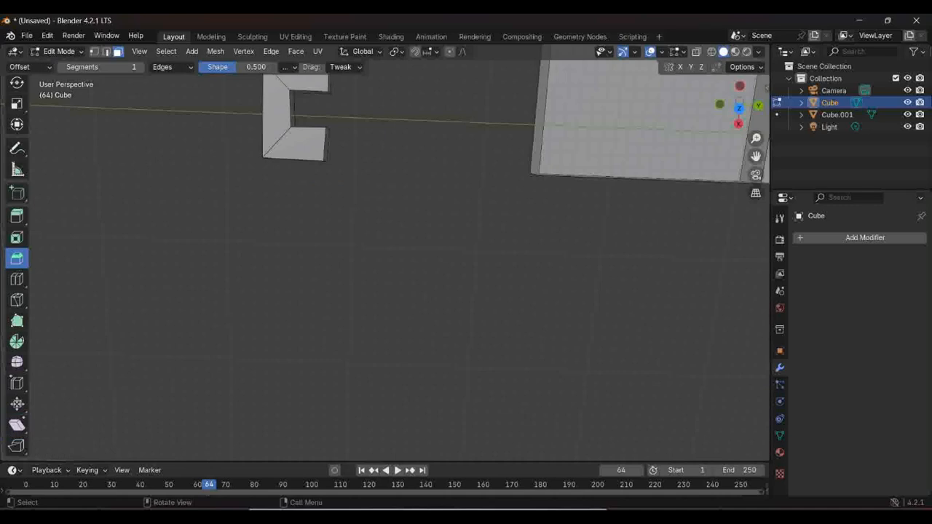
Select the whole linked handle, scale it uniformly by about 0.663, and stretch it by about 1.38 along the X axis.
middle_drag(466, 306, 626, 418)
click(406, 351)
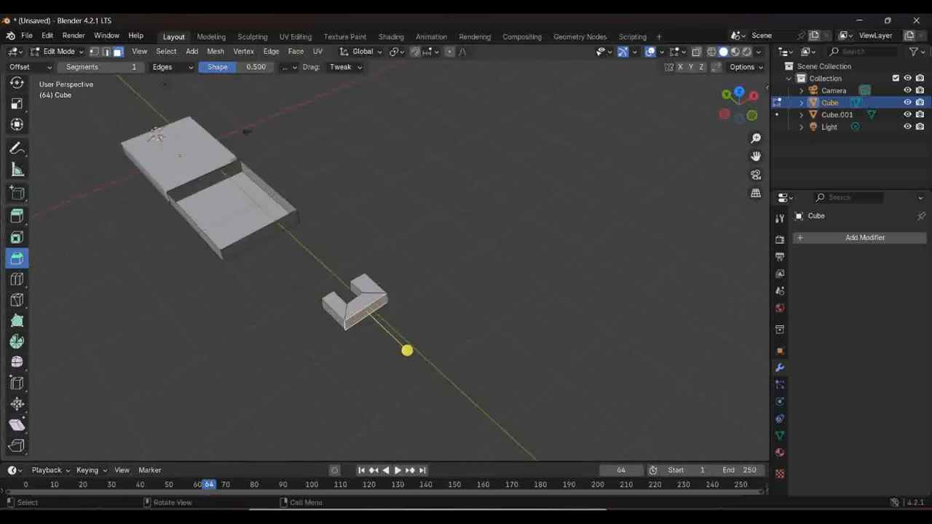
key(ctrl+l)
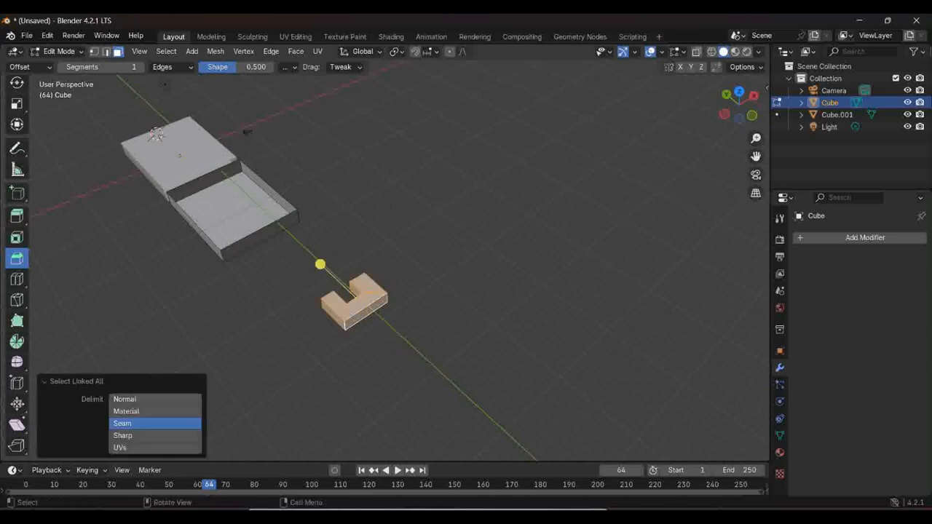
key(s)
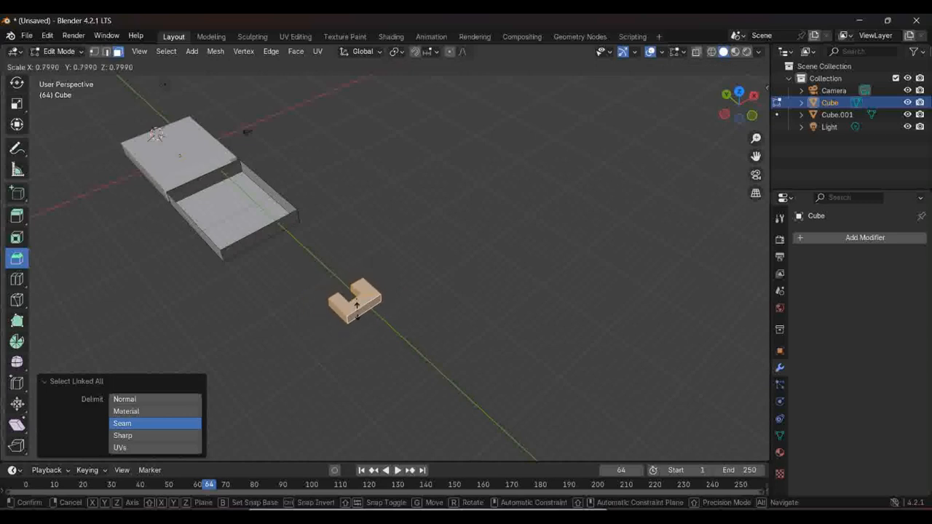
click(321, 264)
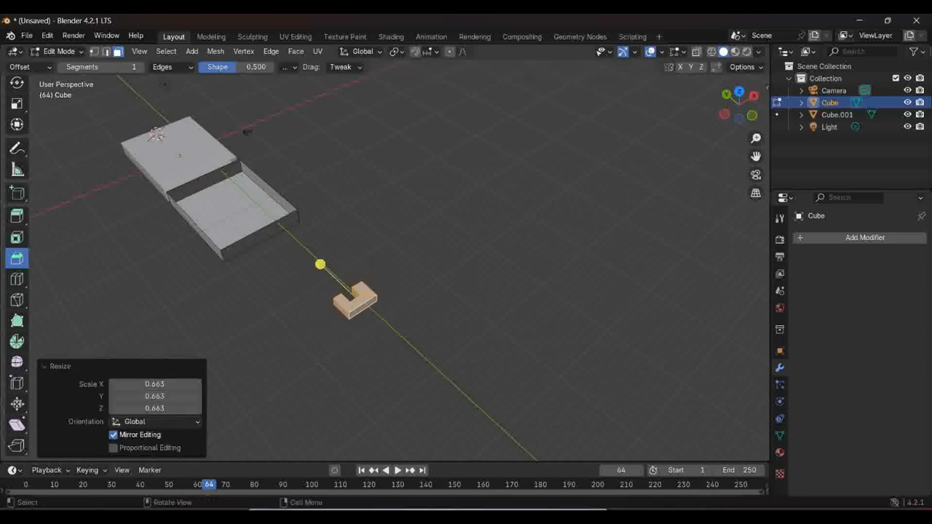
key(s)
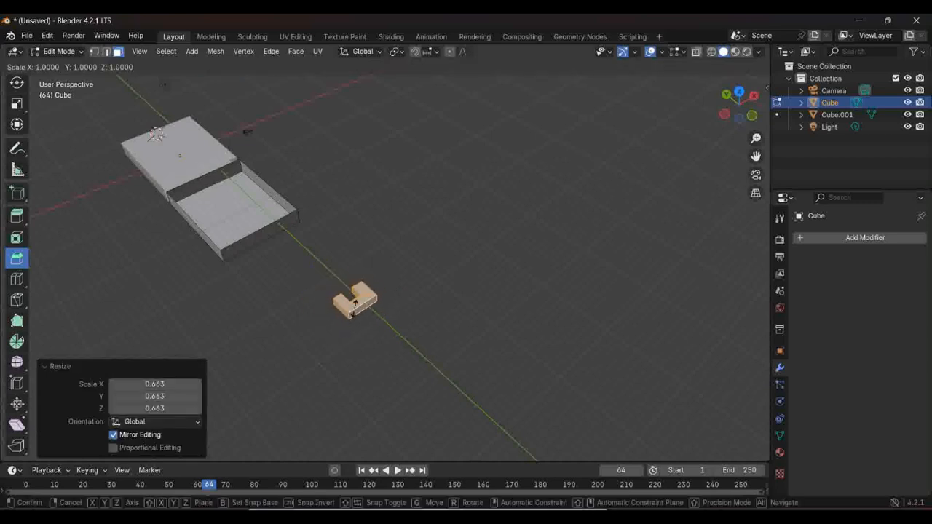
key(x)
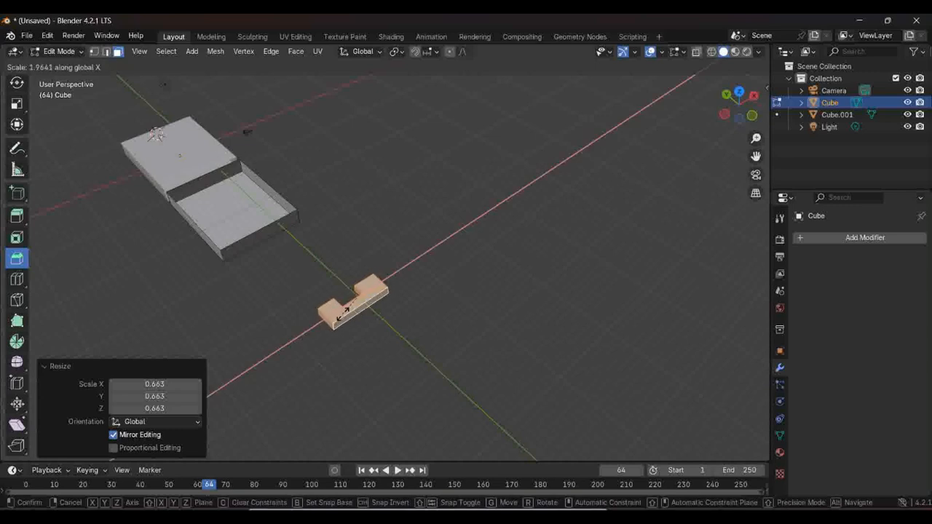
click(347, 307)
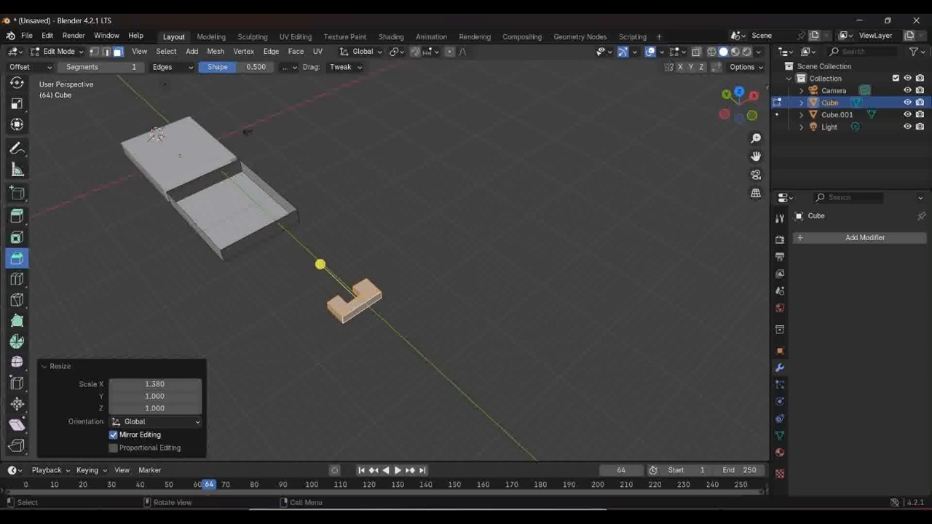
Move the handle about 14 m to the front of the open drawer tray and deselect it.
key(g)
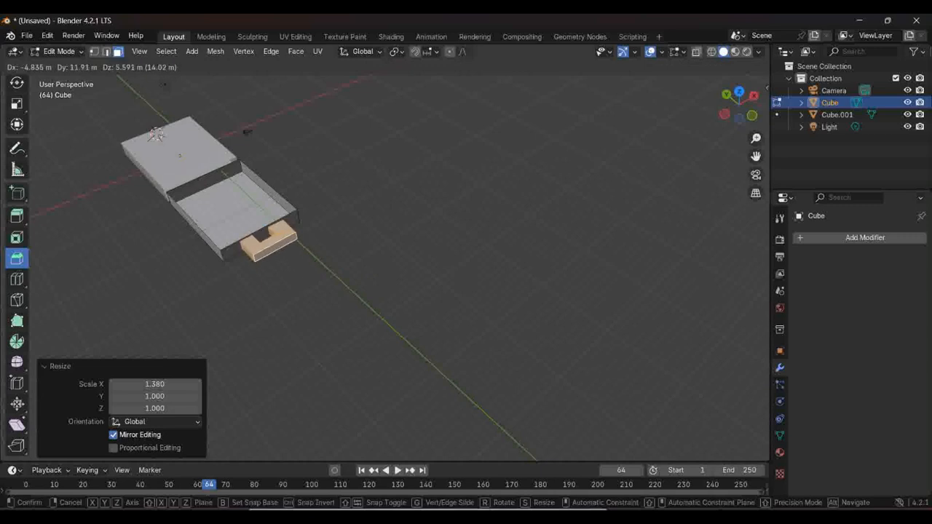
click(241, 210)
click(241, 210)
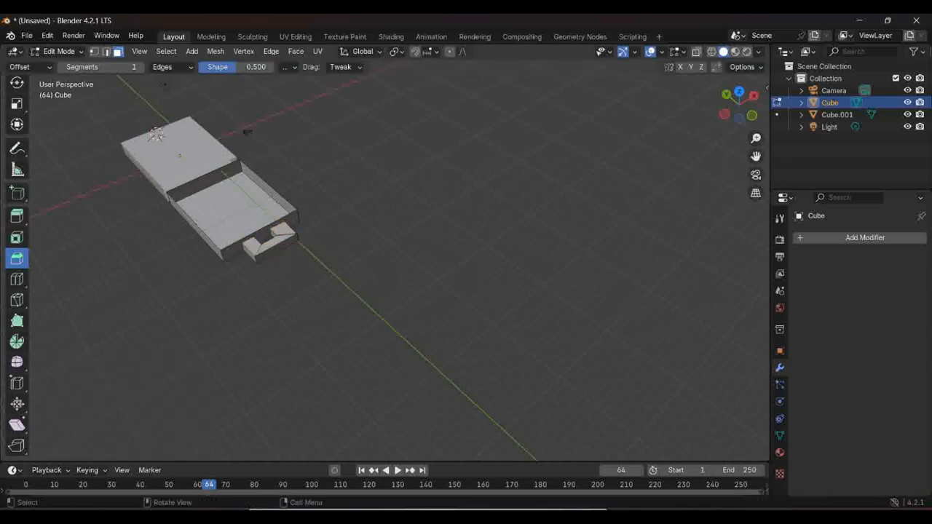
Select the whole linked handle in top view and move it about 2.19 m along X towards the drawer's centre.
scroll(241, 210, up, 7)
middle_drag(241, 210, 752, 173)
key(KP_7)
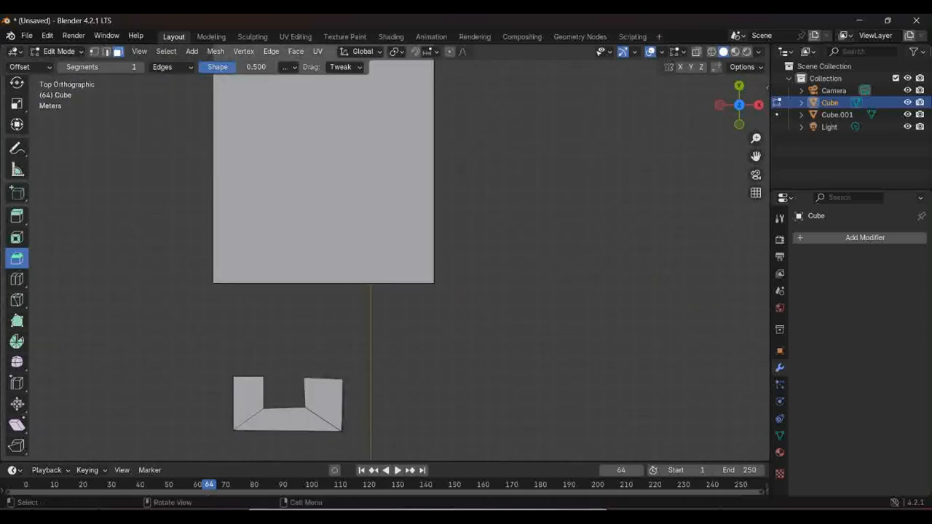
click(285, 419)
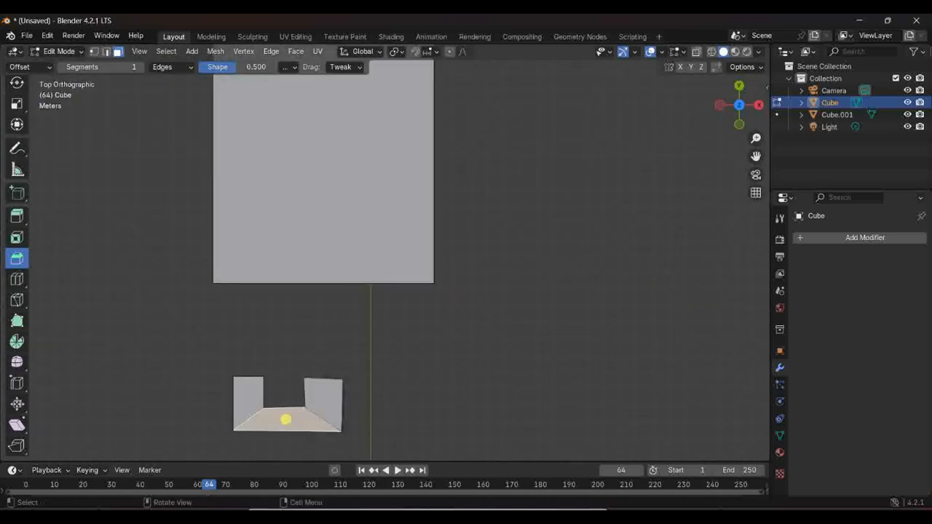
key(ctrl+l)
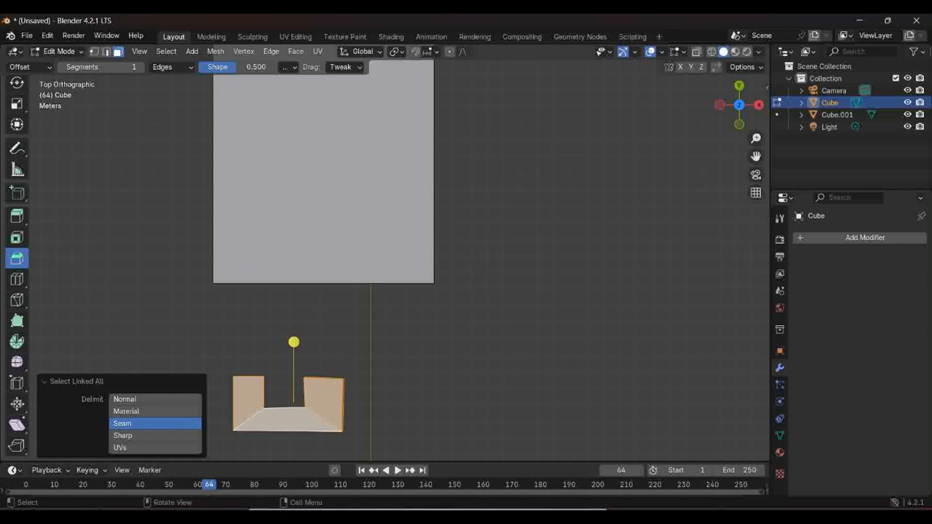
key(g)
key(x)
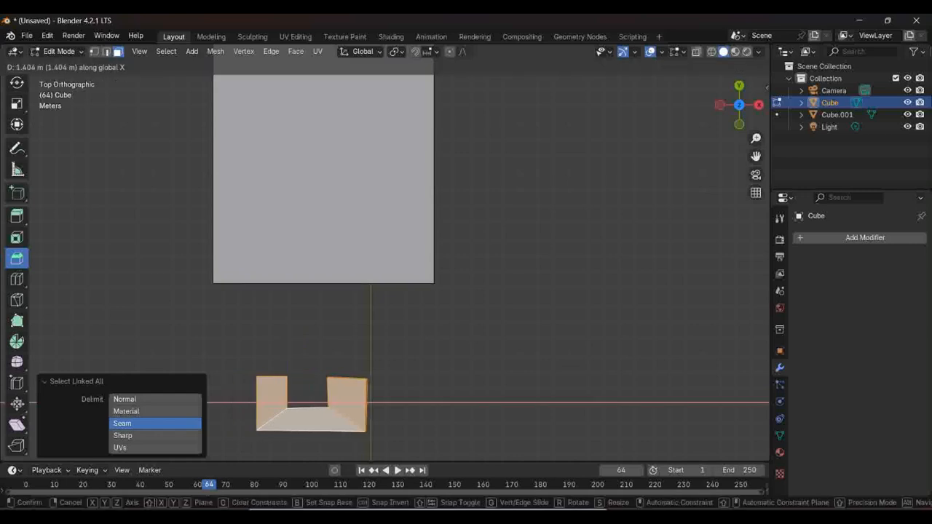
key(Return)
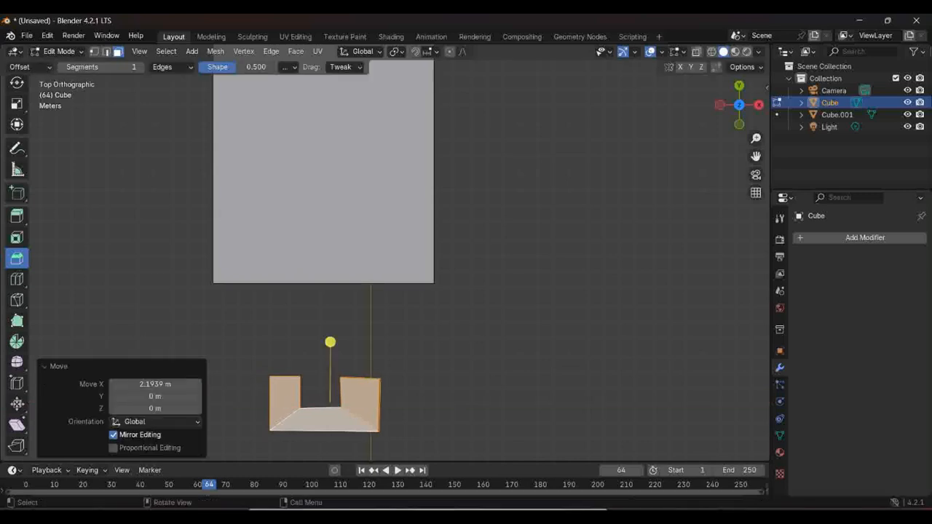
Move the handle about 5.7 m along Y so it meets the tray's front edge, and deselect it.
key(g)
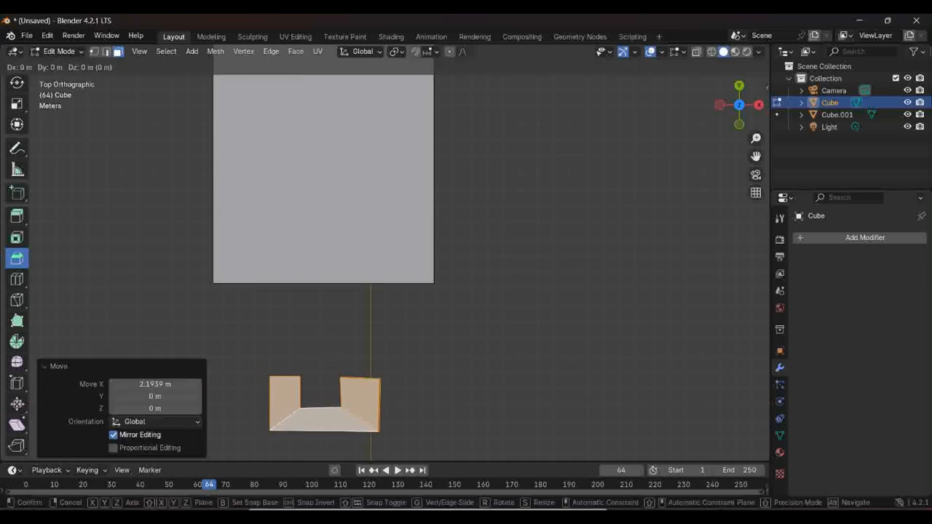
key(y)
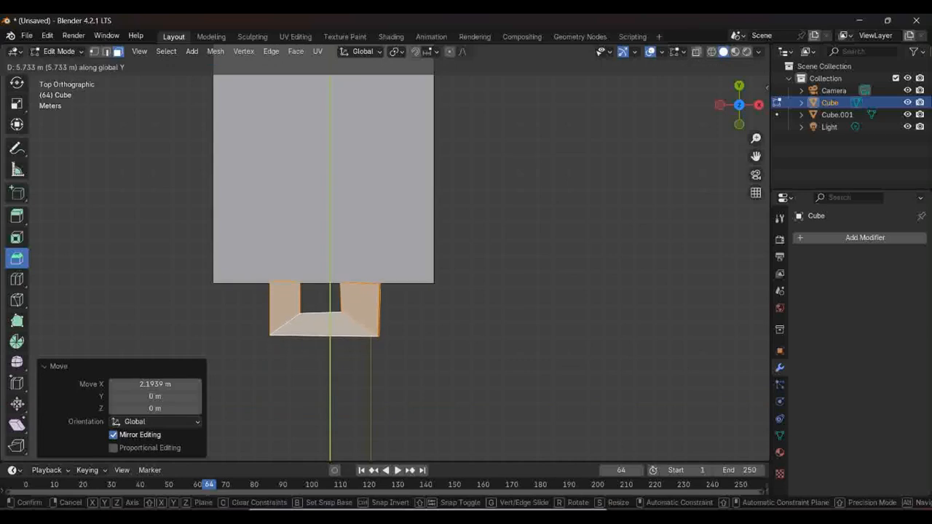
key(Return)
key(alt+a)
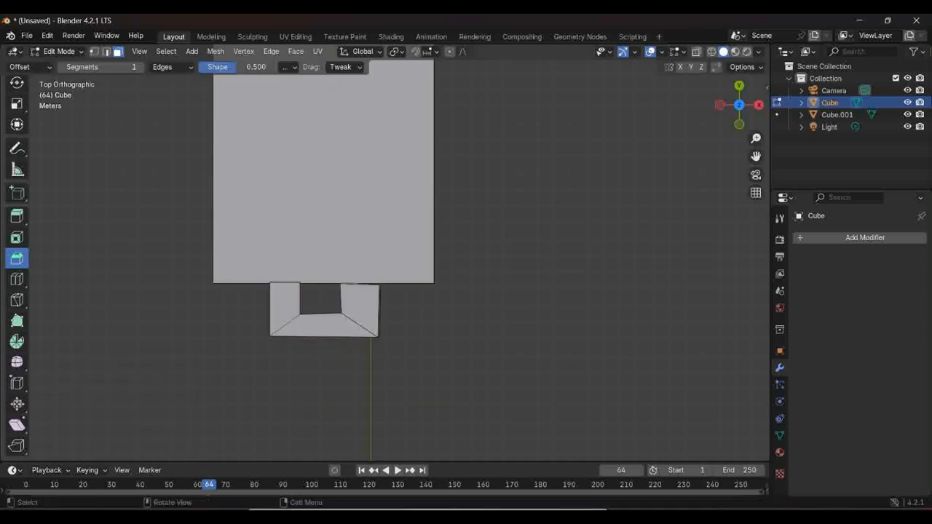
Select the whole linked handle, lower it about 5.2 m along Z onto the tray's front wall, and deselect it.
middle_drag(378, 306, 504, 248)
click(502, 194)
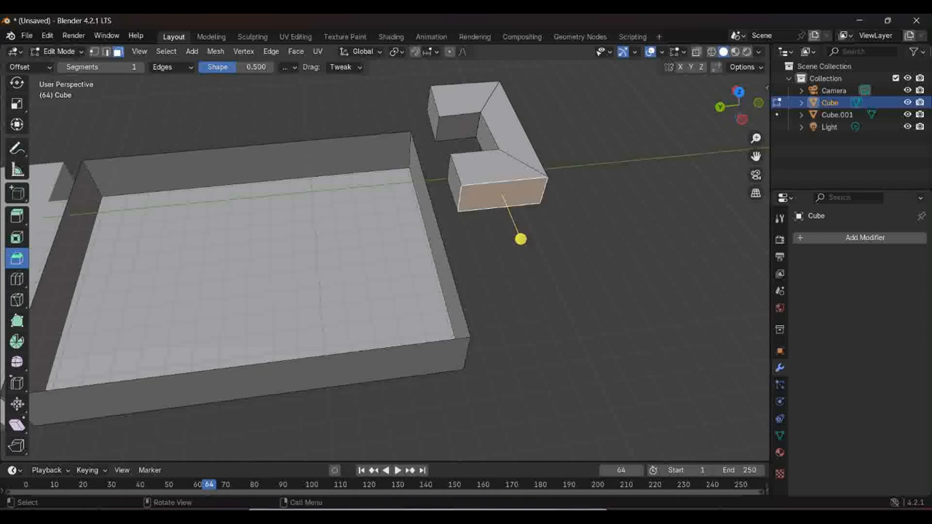
key(ctrl+l)
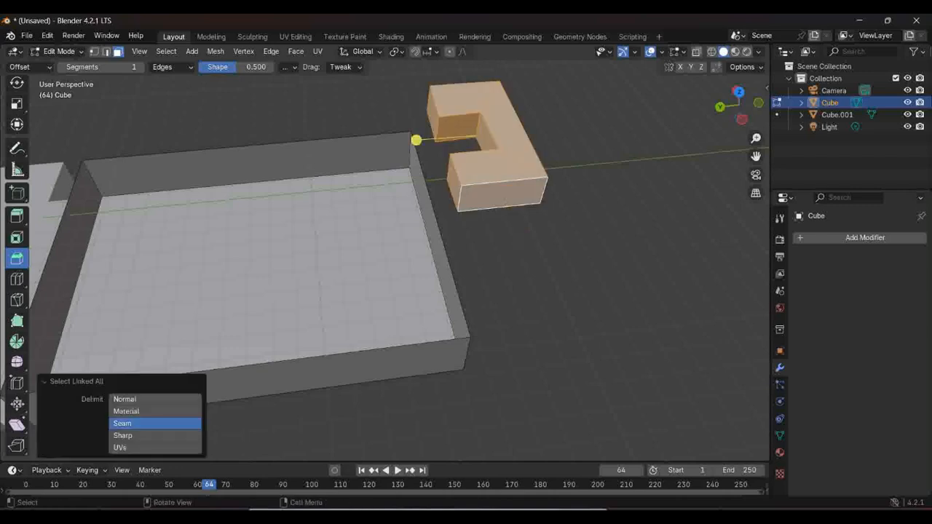
key(g)
key(z)
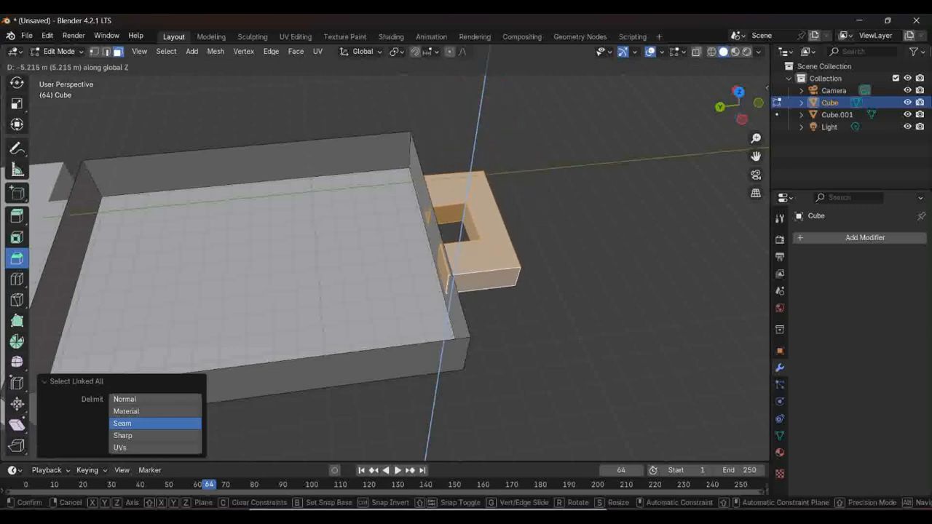
click(402, 228)
click(582, 291)
middle_drag(582, 291, 493, 261)
scroll(365, 103, down, 3)
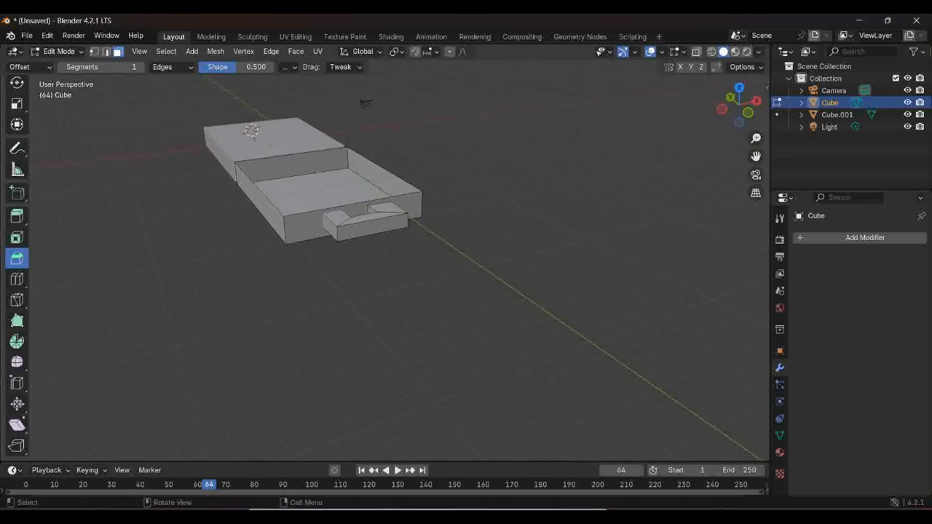
scroll(365, 102, down, 2)
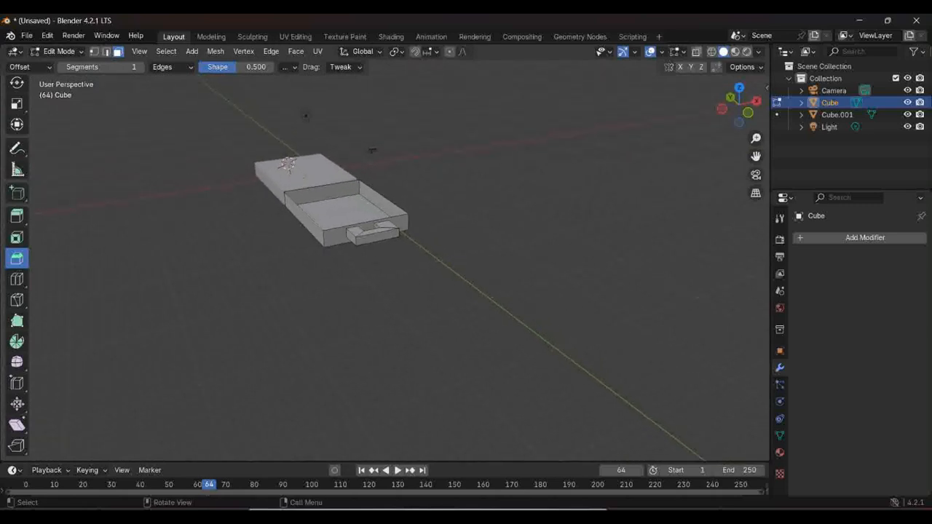
Select the whole linked tray and add a Solidify modifier with a thickness of 0.03 m.
middle_drag(372, 150, 260, 137)
click(417, 238)
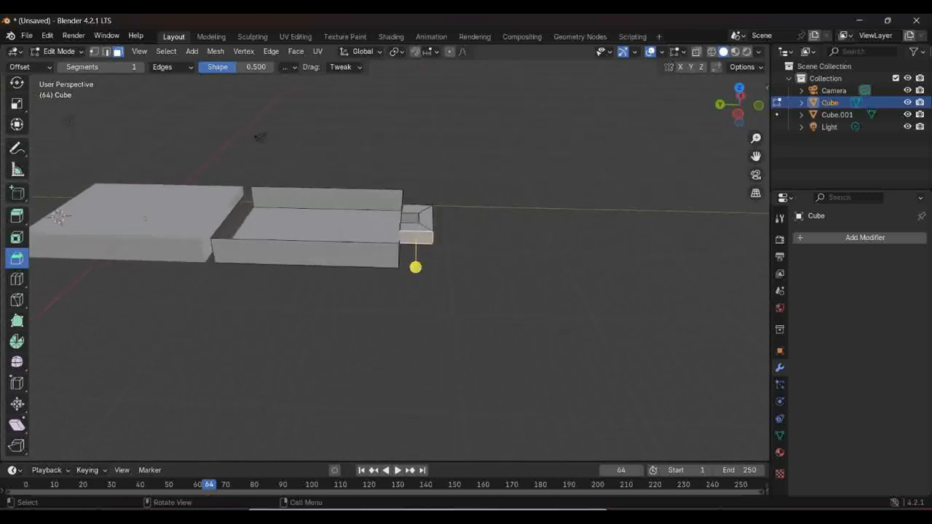
click(304, 253)
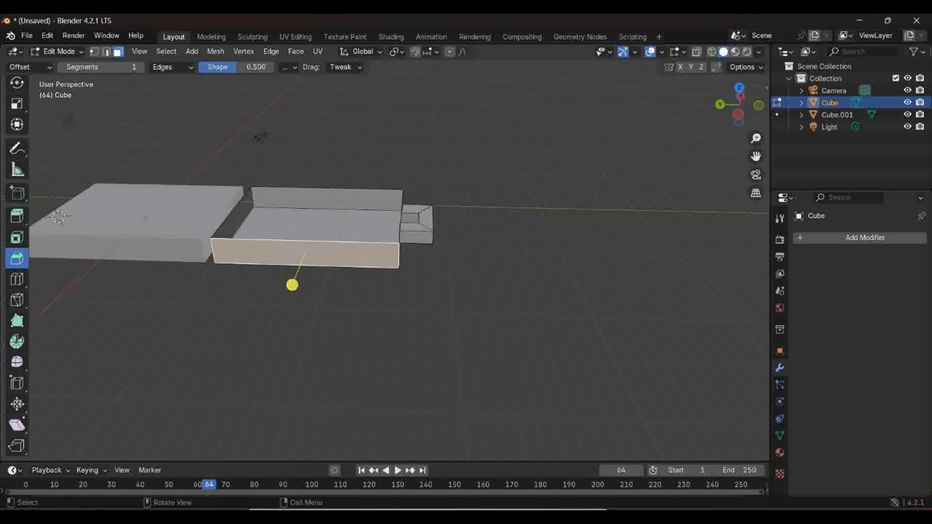
key(ctrl+l)
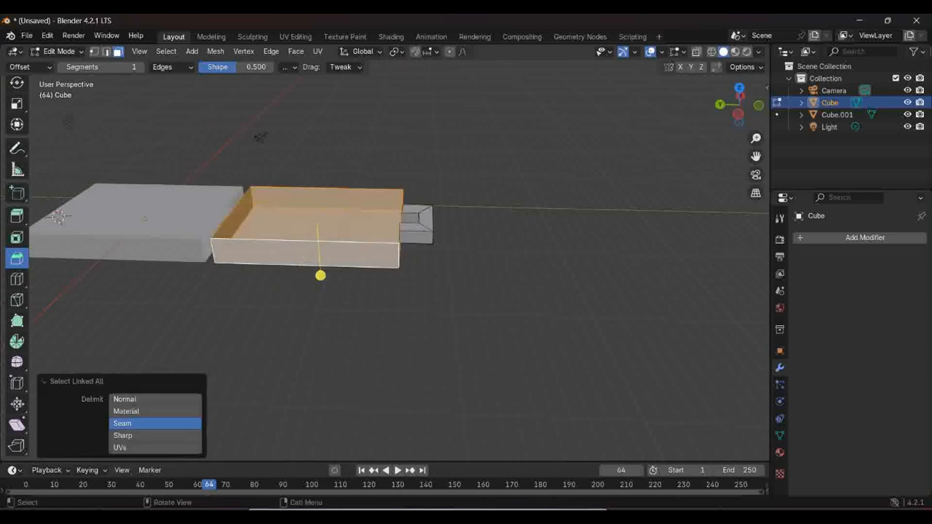
click(865, 238)
mouse_move(865, 239)
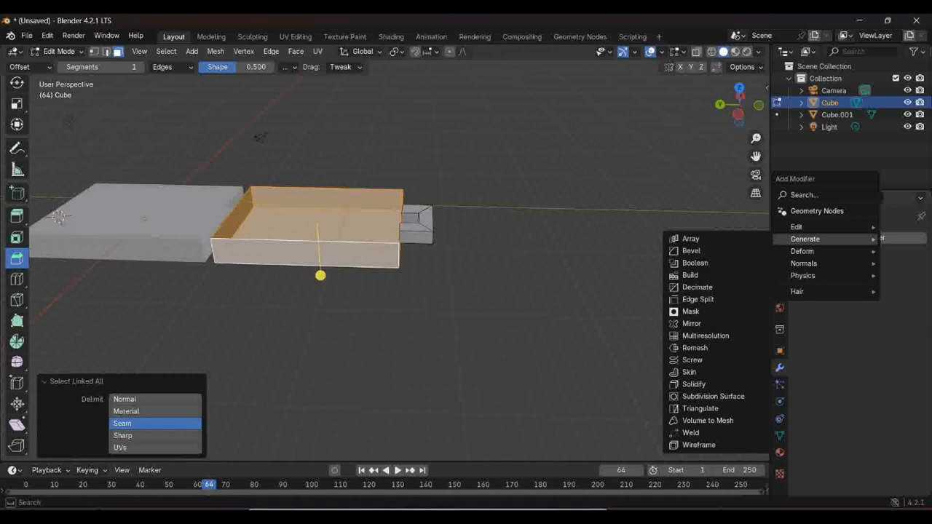
click(693, 384)
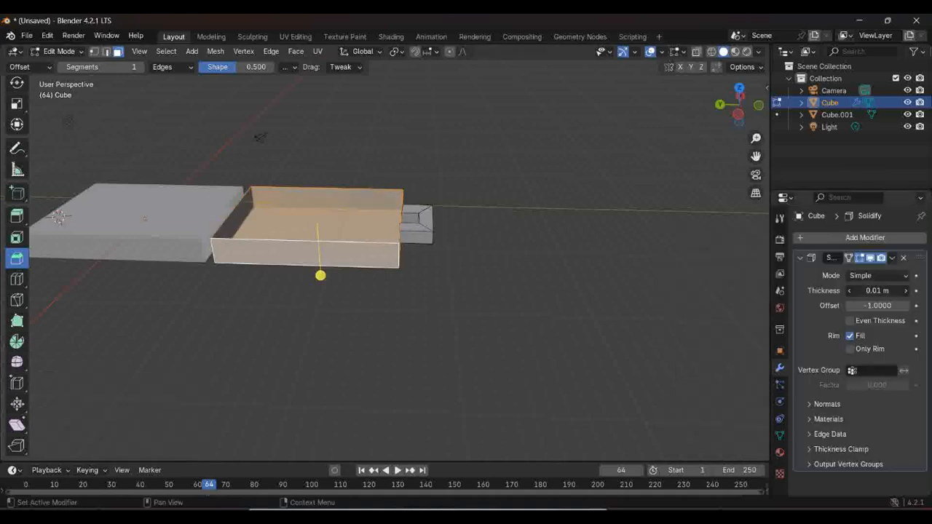
drag(877, 291, 885, 291)
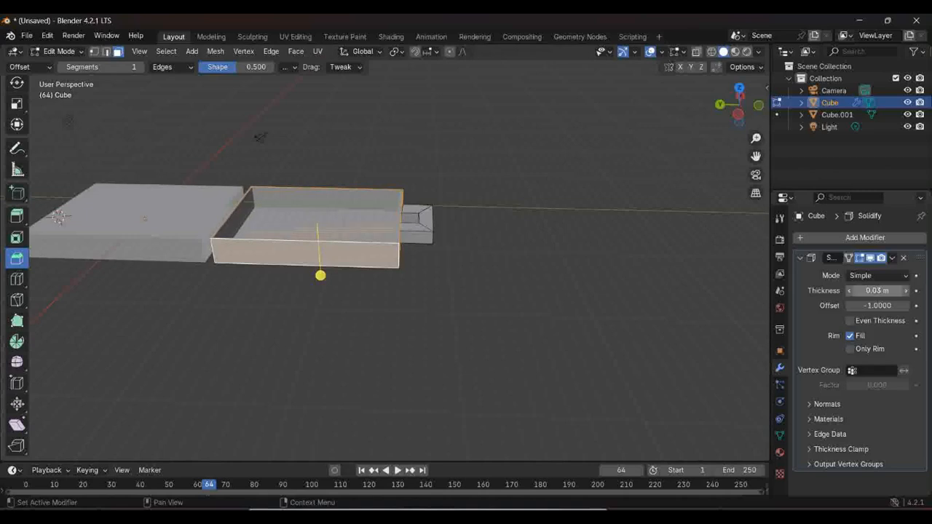
click(881, 291)
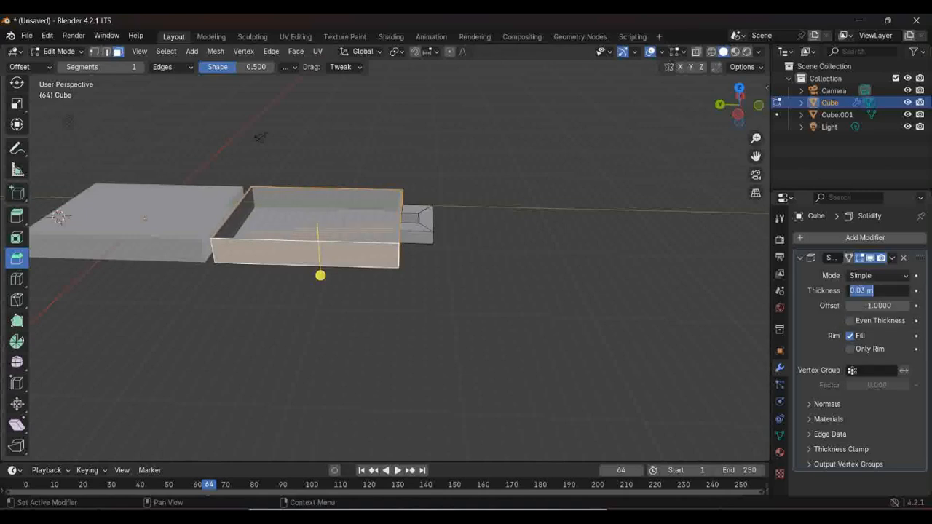
key(Return)
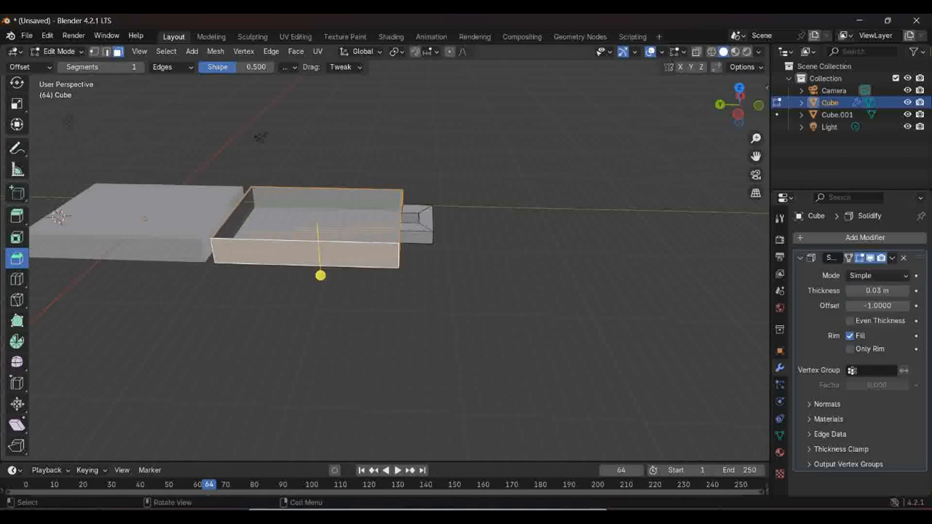
Switch to Object Mode and give the casing a Solidify modifier with a thickness of 0.04 m.
key(Tab)
click(164, 222)
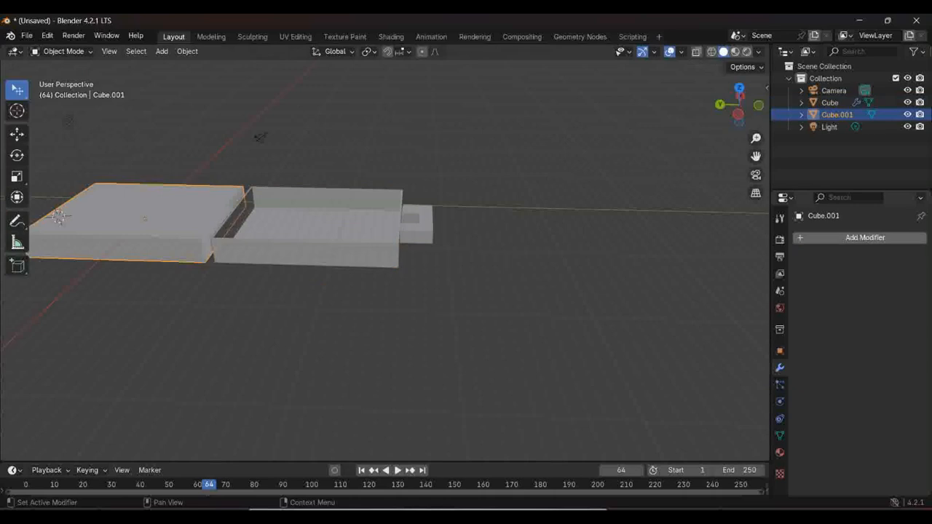
click(816, 238)
mouse_move(801, 241)
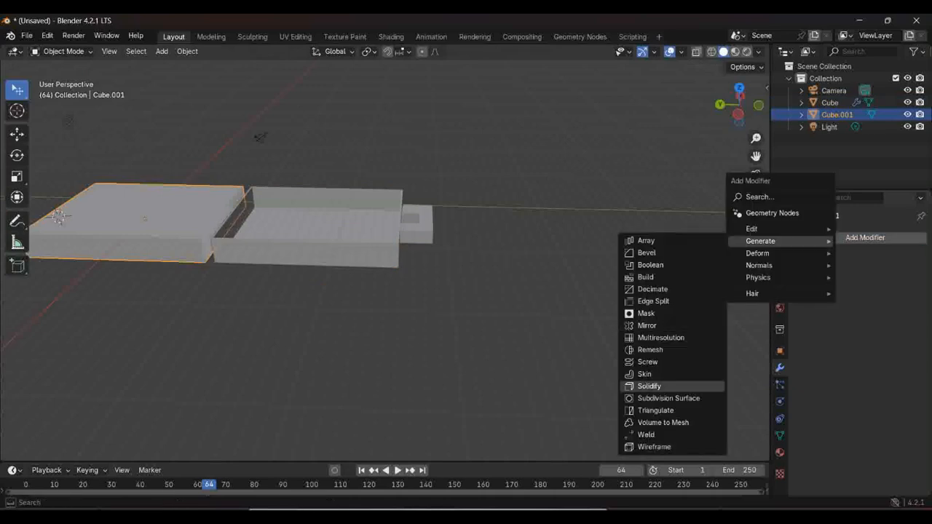
click(655, 386)
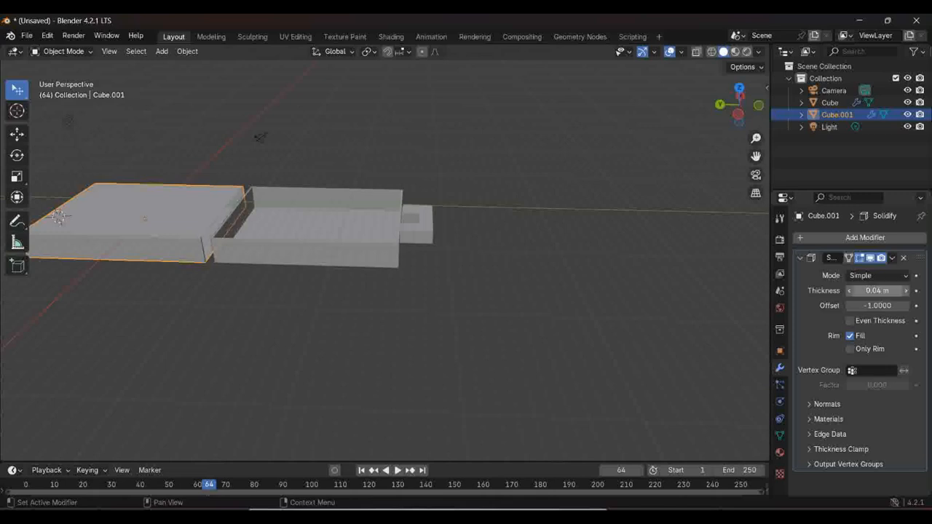
click(877, 291)
key(Return)
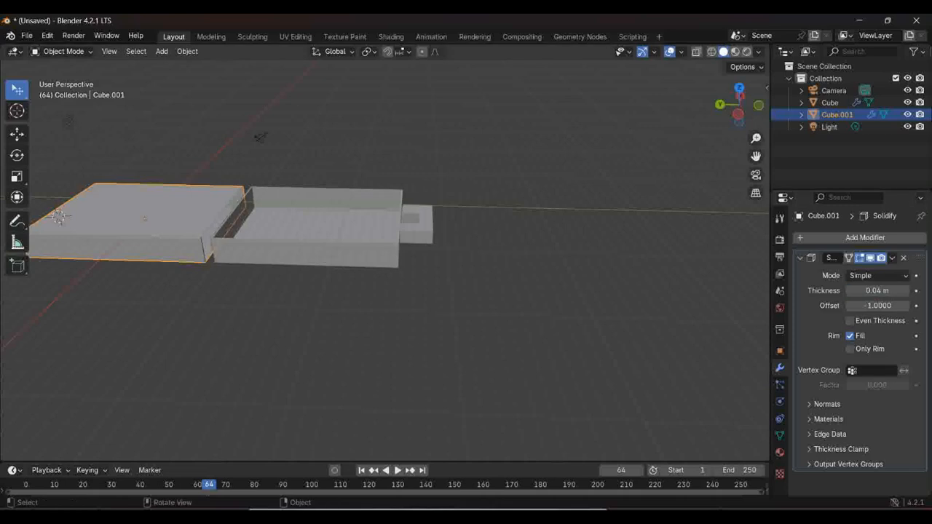
Slide the drawer object along Y into the casing until only the handle protrudes, and deselect it.
click(313, 231)
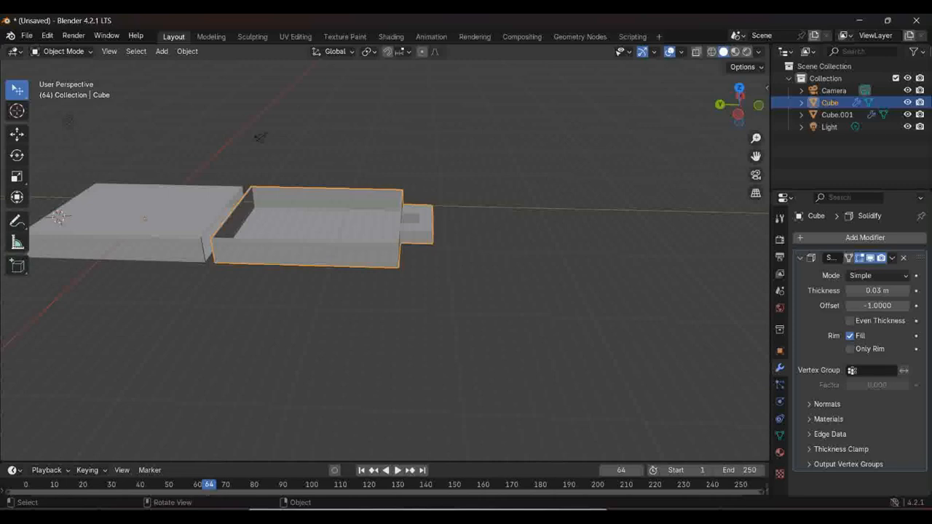
key(g)
key(y)
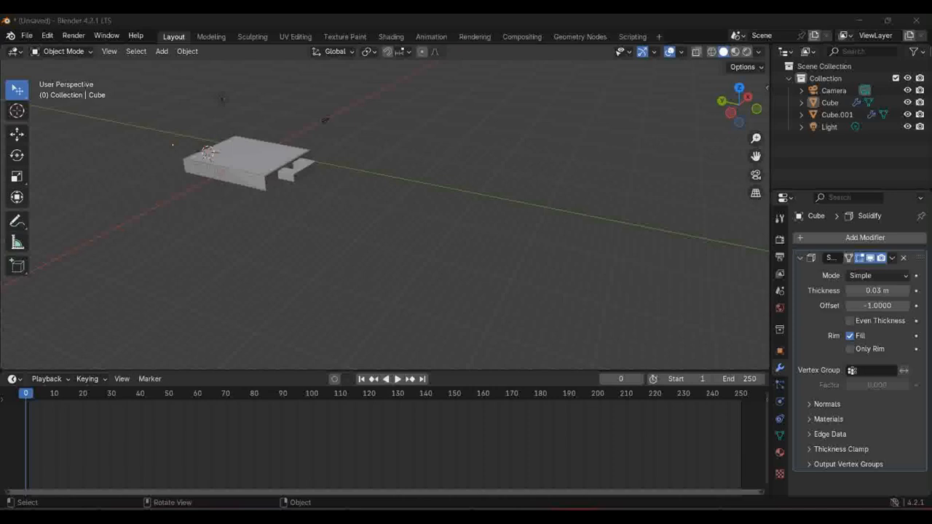
middle_drag(384, 218, 386, 204)
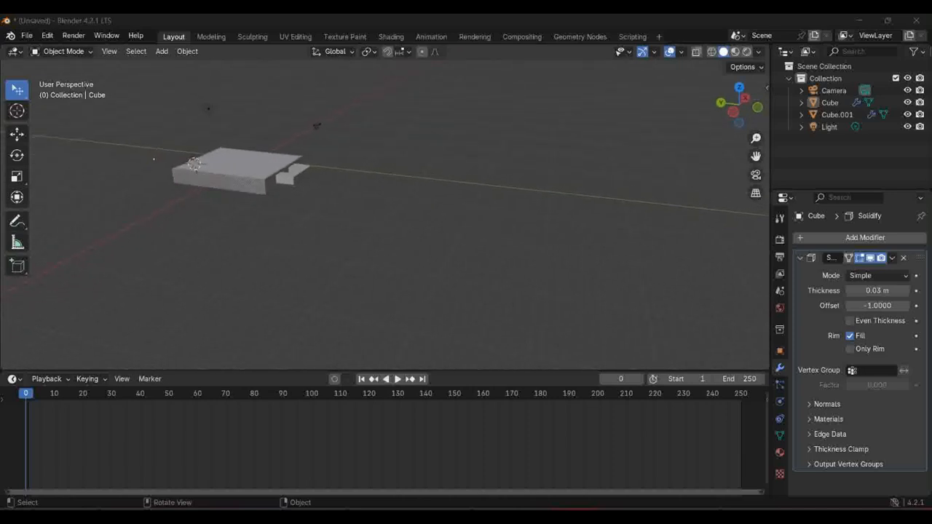
click(236, 167)
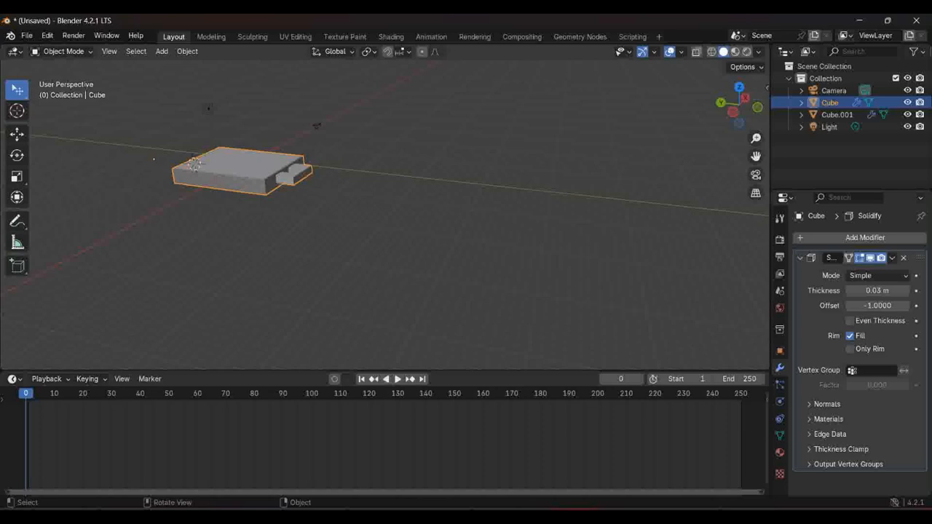
click(350, 226)
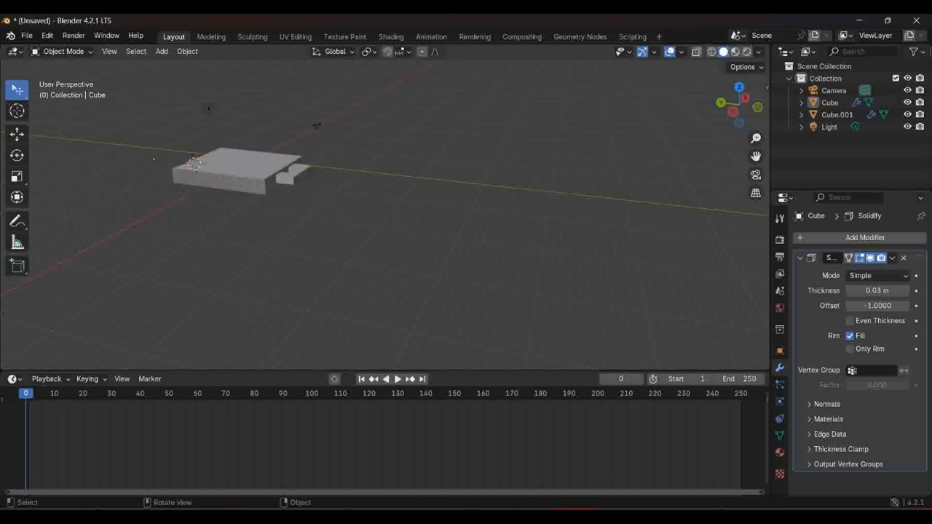
Fine-tune the closed drawer's position inside the casing along Y and leave the drawer selected.
click(240, 172)
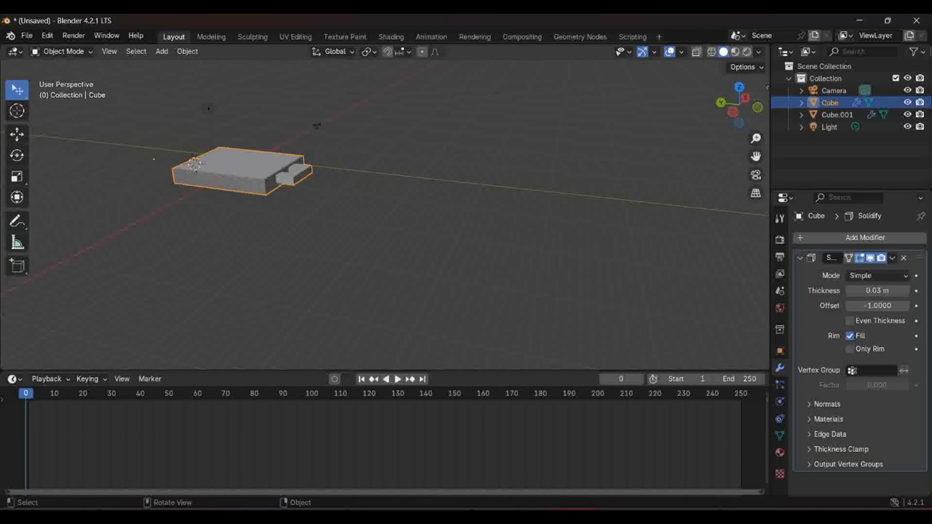
key(g)
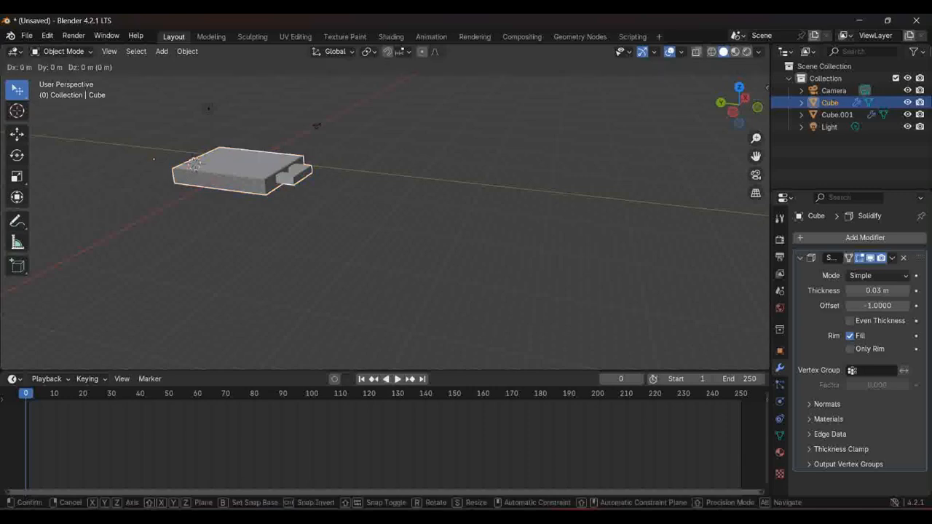
key(y)
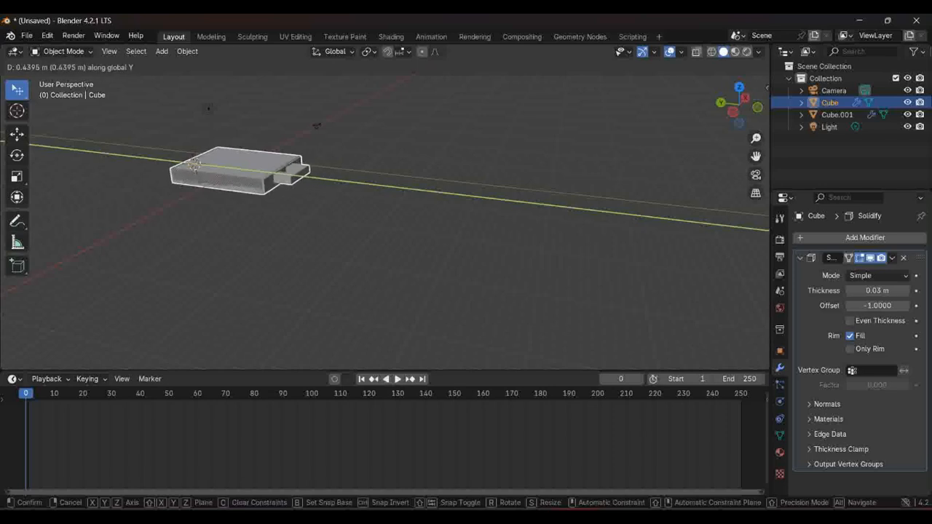
key(Return)
key(alt+a)
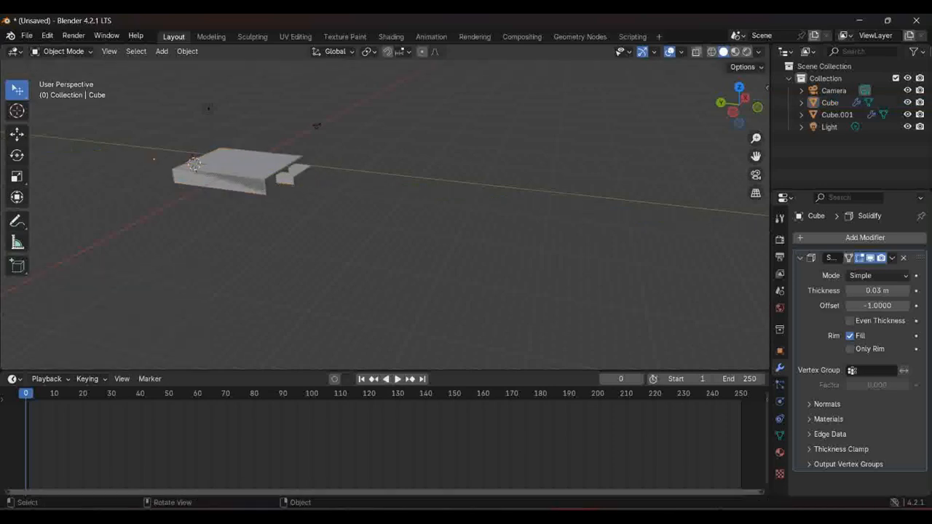
click(239, 166)
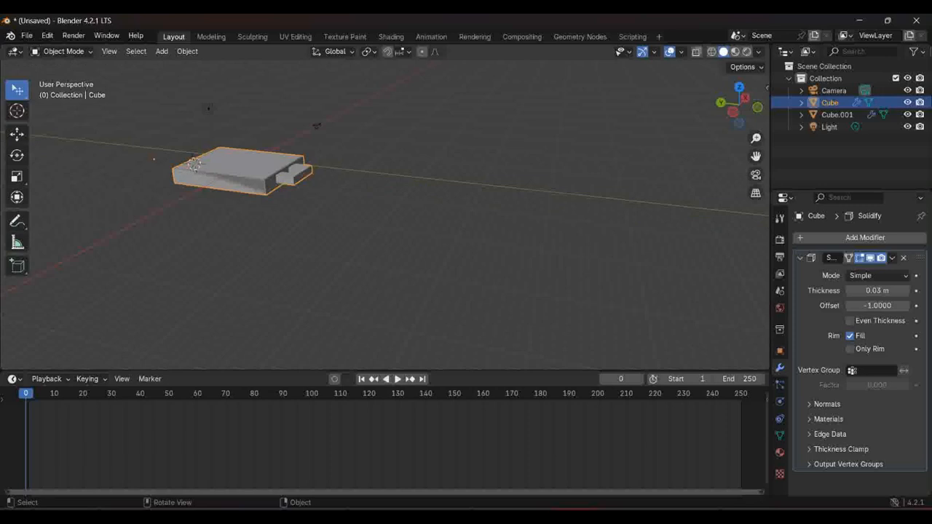
Select only the drawer object and insert a keyframe for its closed position at frame 0.
key(alt+a)
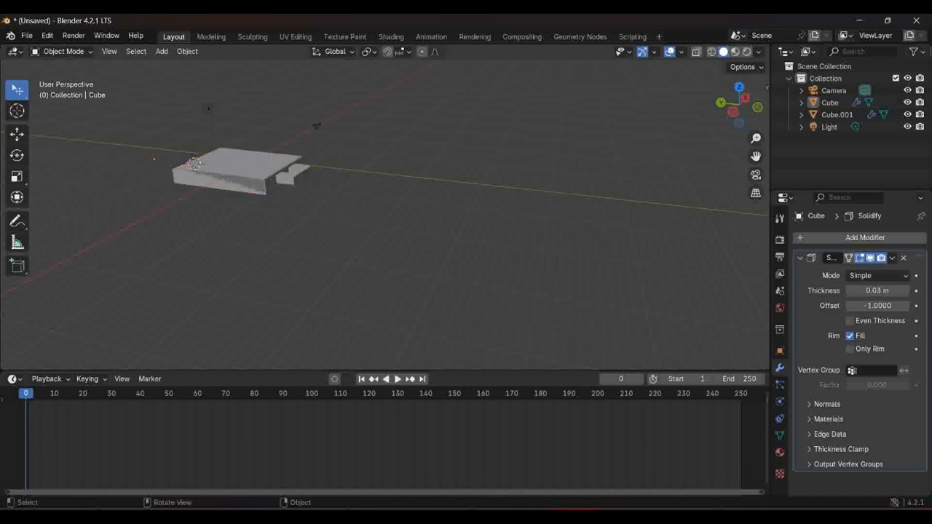
click(239, 169)
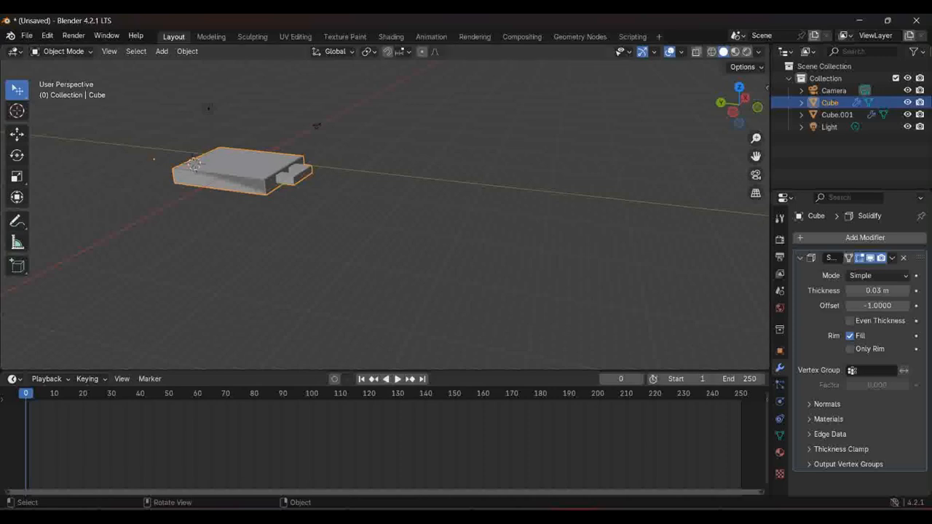
mouse_move(385, 370)
mouse_down()
mouse_move(384, 455)
mouse_move(384, 363)
mouse_up()
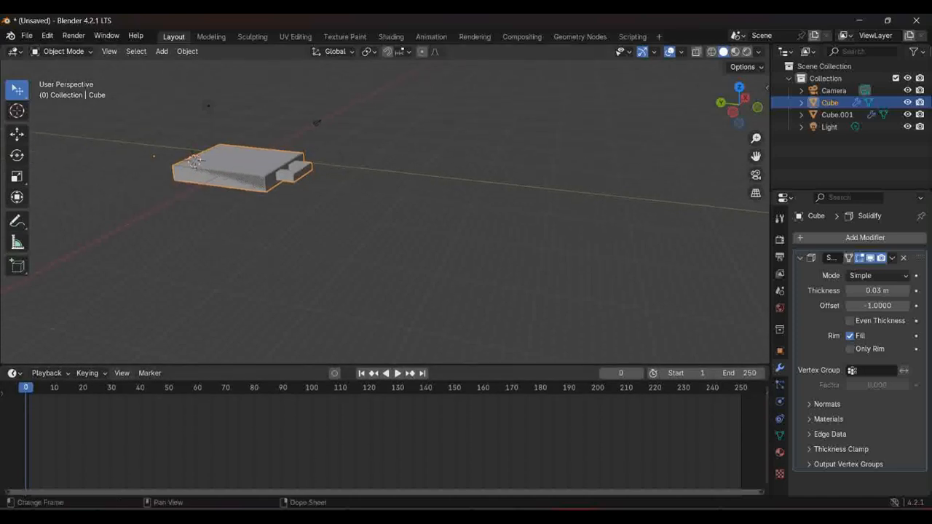
key(i)
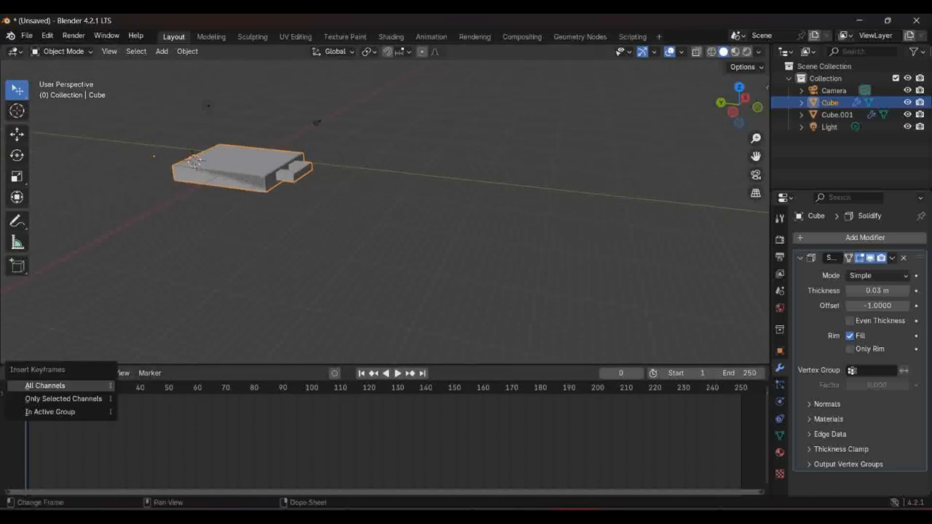
click(240, 166)
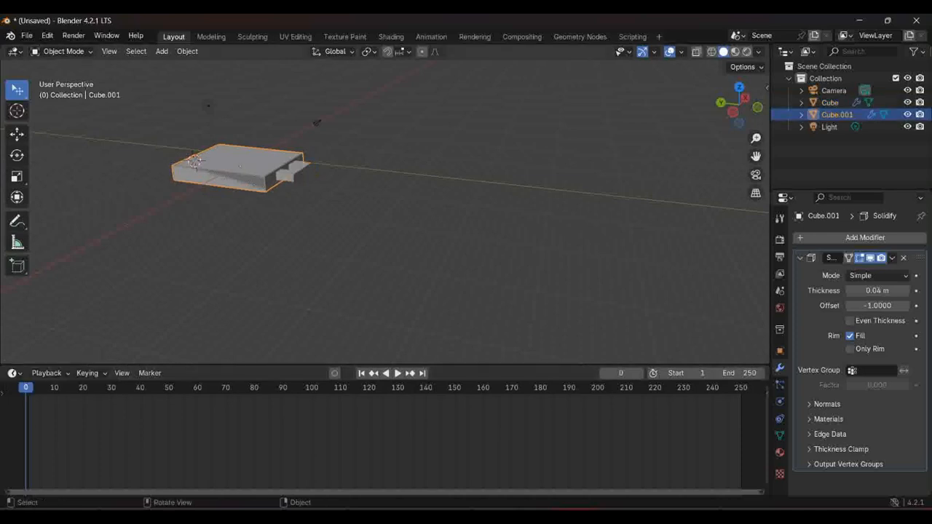
click(293, 172)
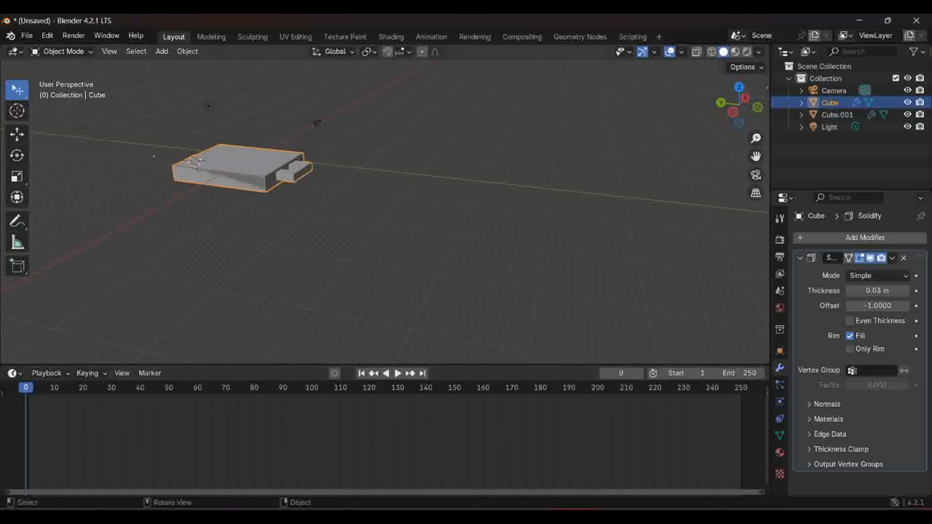
key(i)
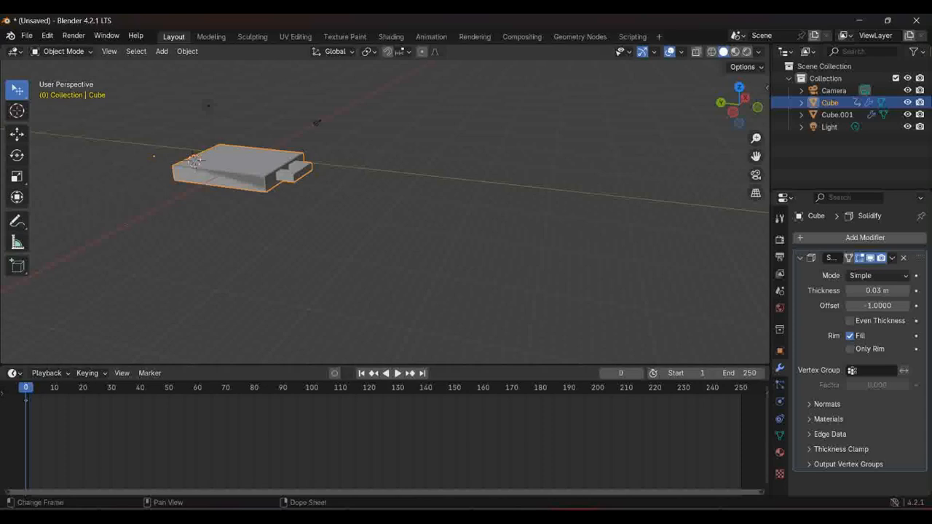
At frame 30, slide the drawer about -19.03 m along Y out of the casing and insert a keyframe.
click(111, 388)
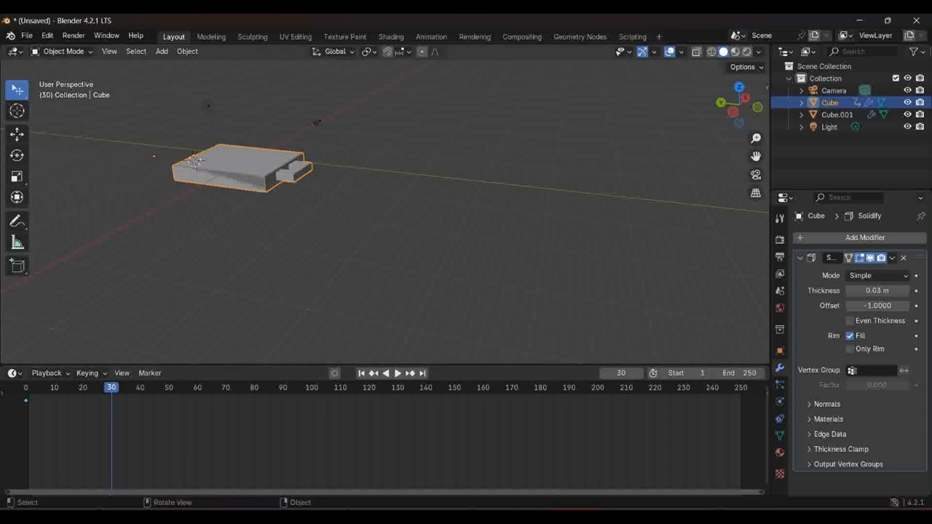
key(g)
key(y)
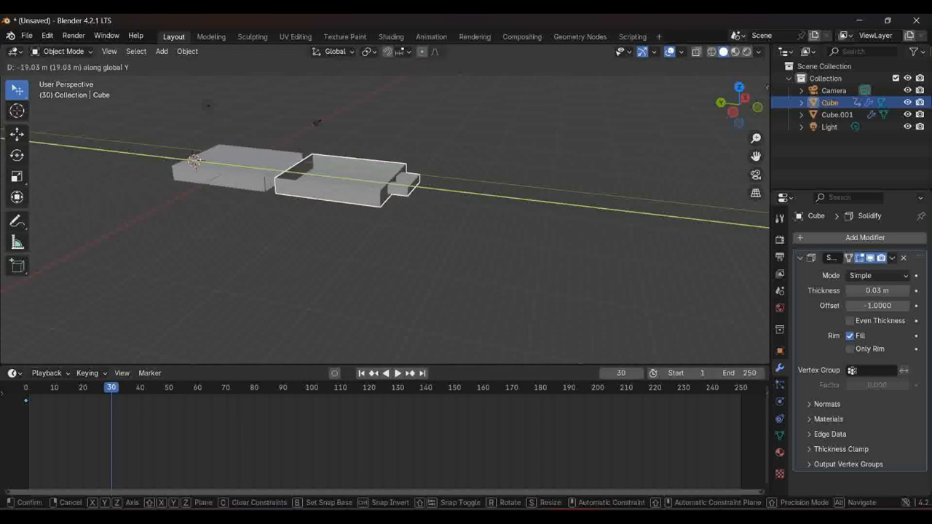
key(Return)
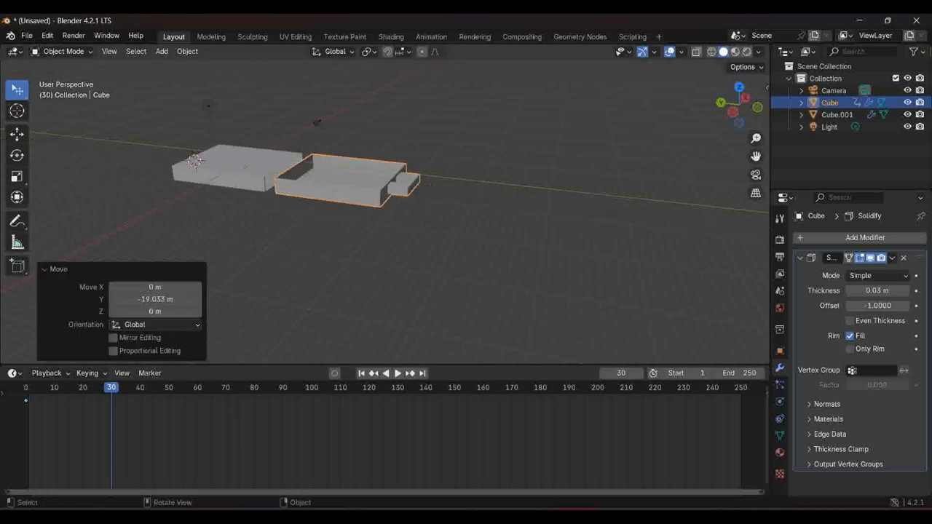
key(i)
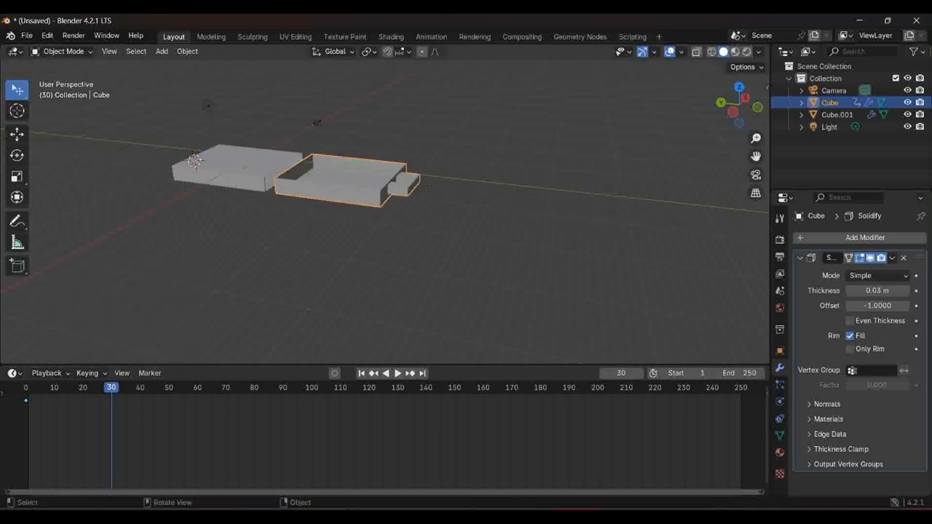
key(i)
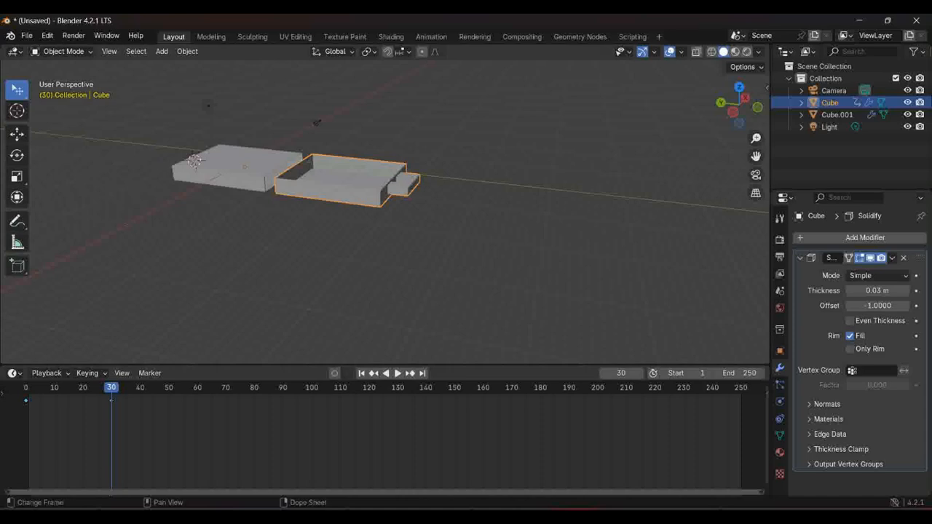
At frame 60, slide the drawer about 19.17 m along Y back into the casing.
click(197, 388)
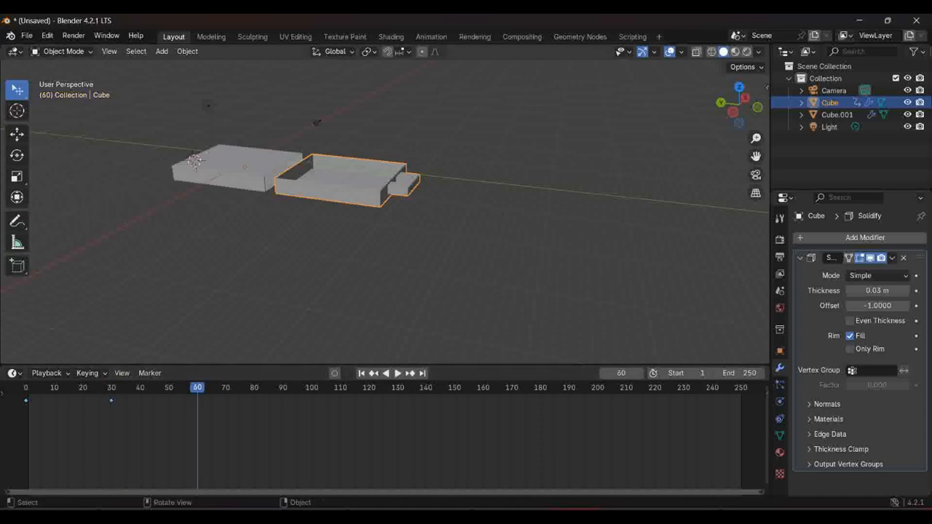
key(g)
key(y)
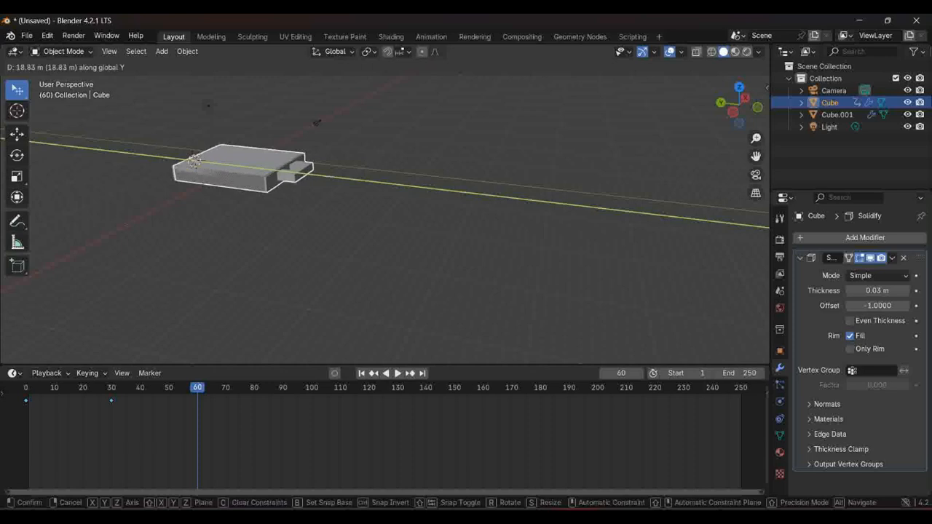
key(Return)
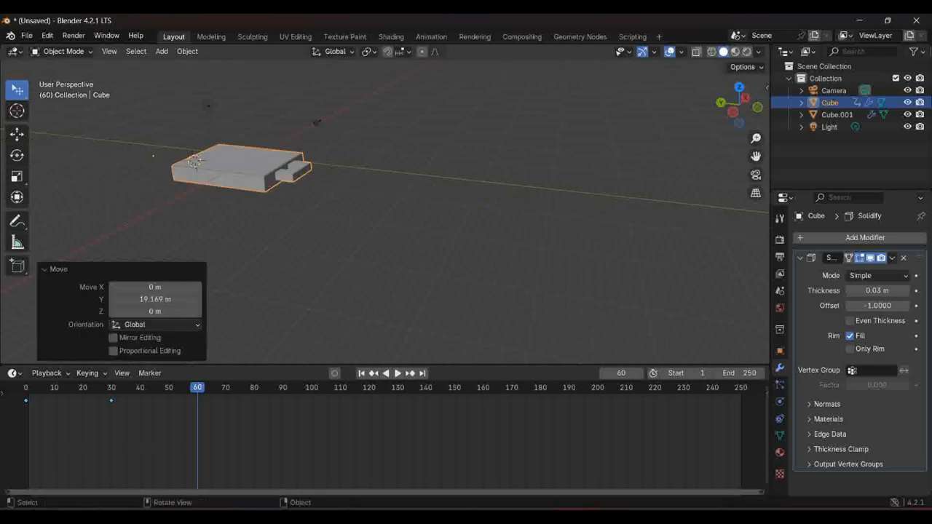
click(236, 171)
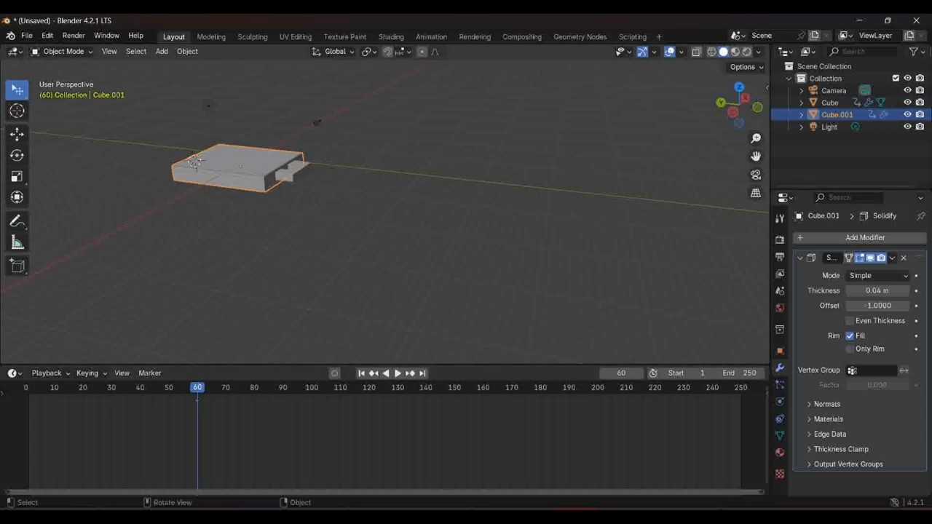
key(ctrl+z)
key(ctrl+z)
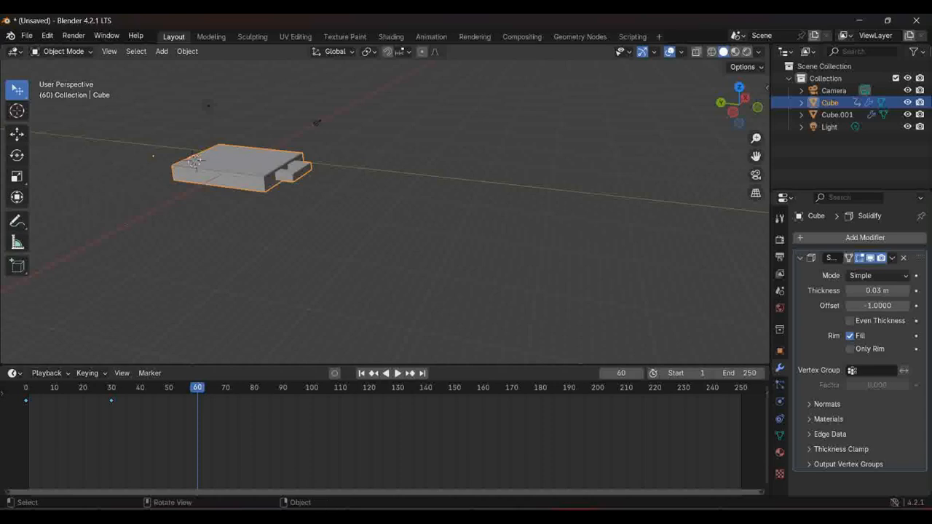
click(237, 167)
key(ctrl+z)
key(ctrl+z)
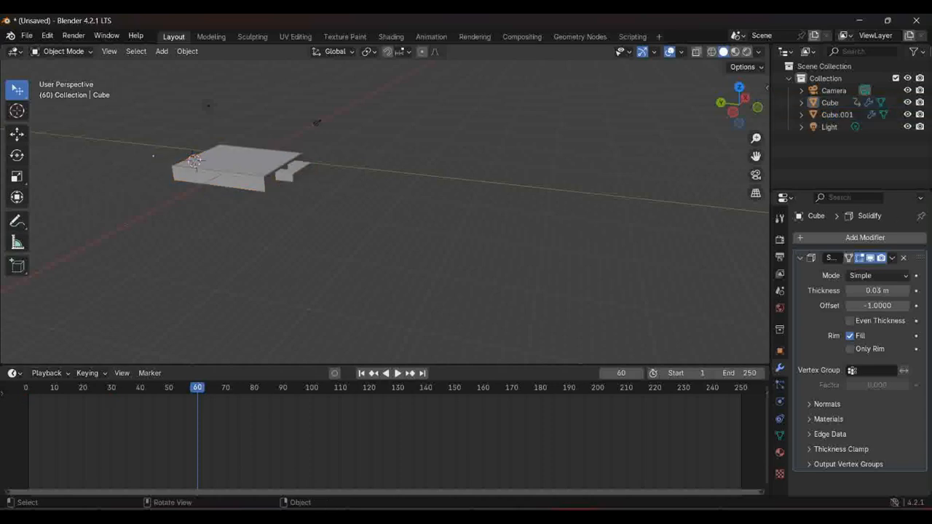
key(ctrl+shift+z)
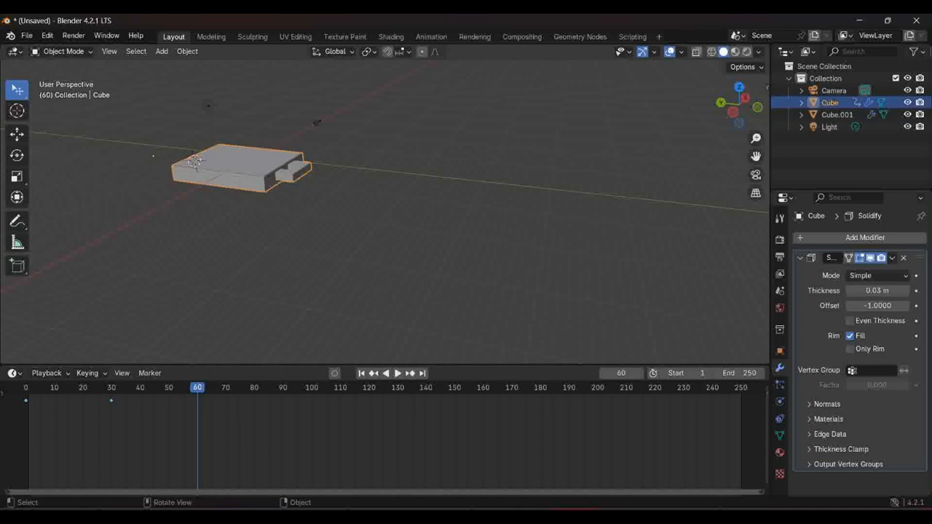
Insert a keyframe for the closed drawer at frame 60 and return to frame 0.
key(i)
key(Down)
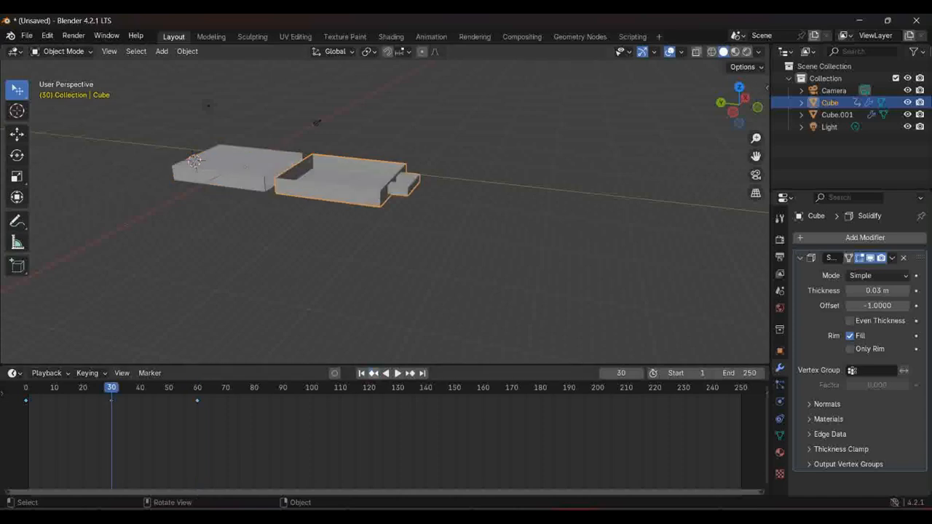
key(Down)
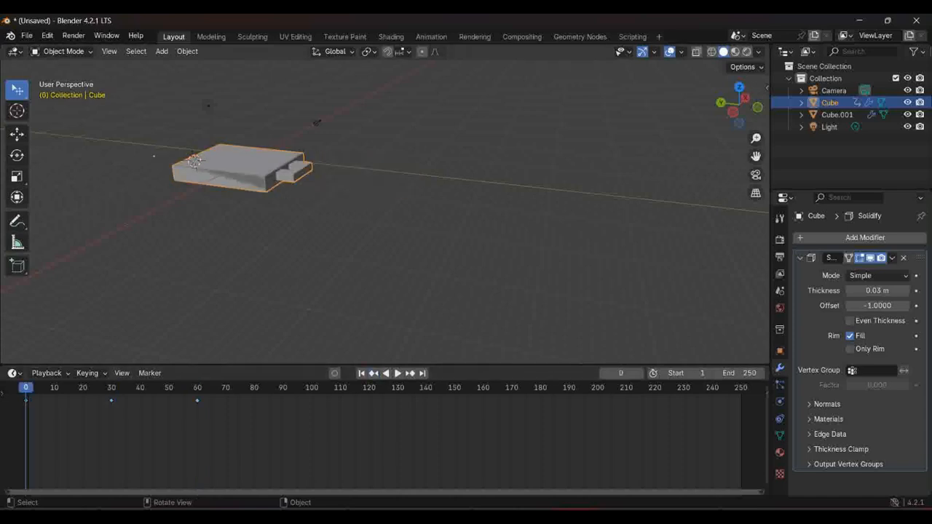
Step through the drawer's keyframes from frame 0 to frame 60 and back to check each position.
scroll(384, 212, up, 5)
scroll(385, 211, down, 2)
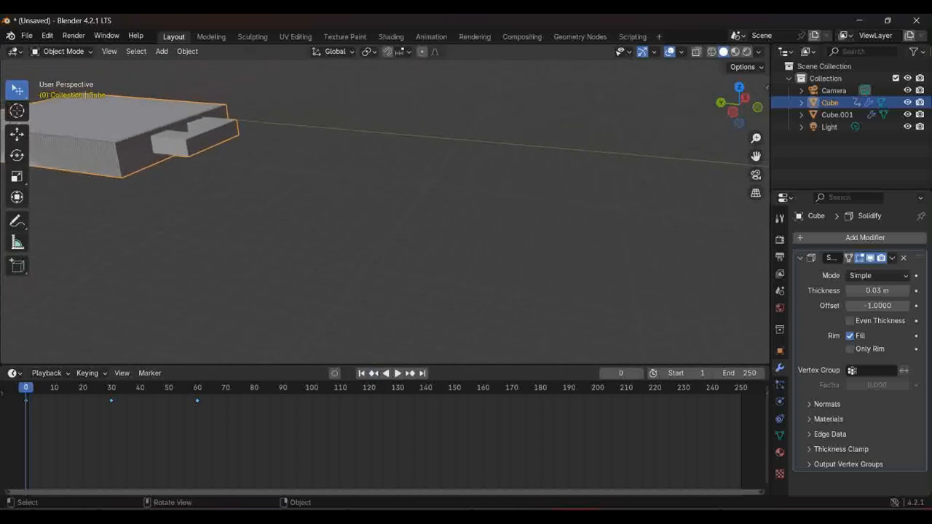
shift+middle_drag(4, 116, 167, 134)
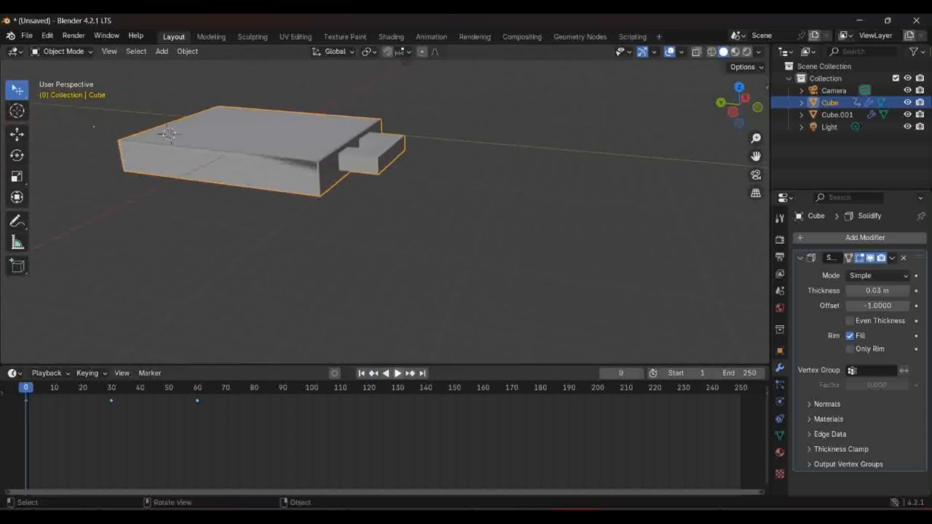
click(410, 373)
click(410, 373)
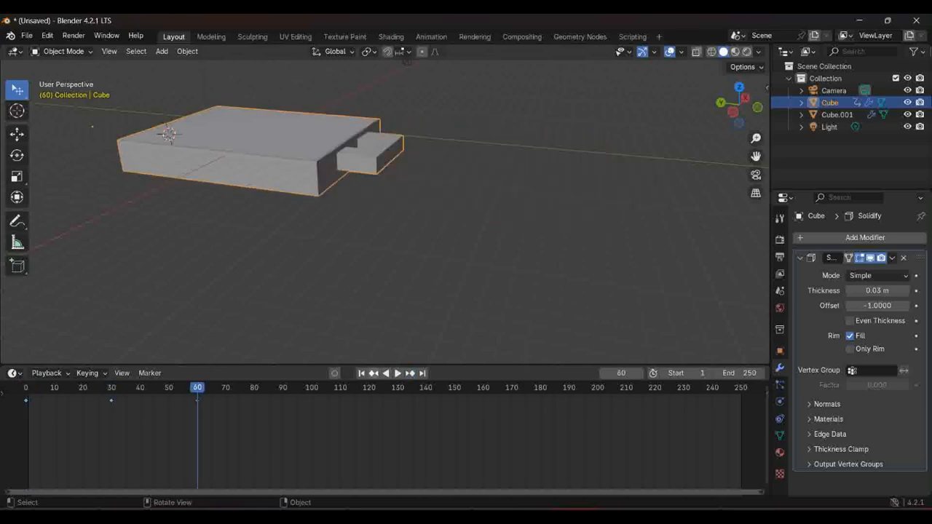
click(373, 372)
click(374, 372)
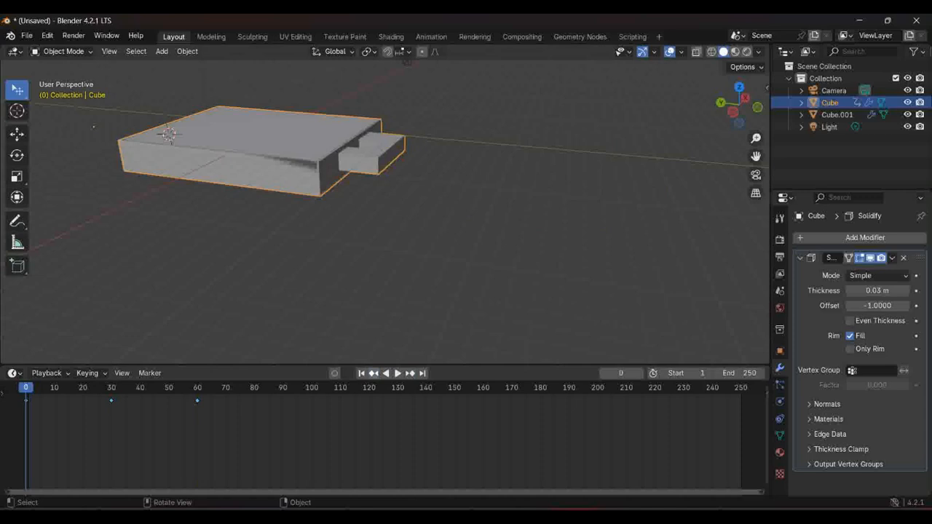
Play the drawer's opening and closing animation twice from frame 0, stopping each time just past frame 60.
key(space)
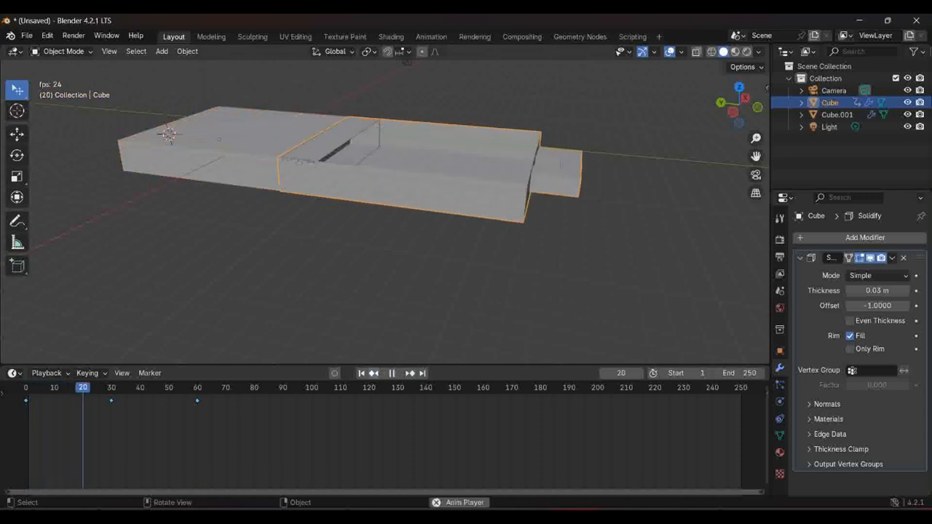
key(space)
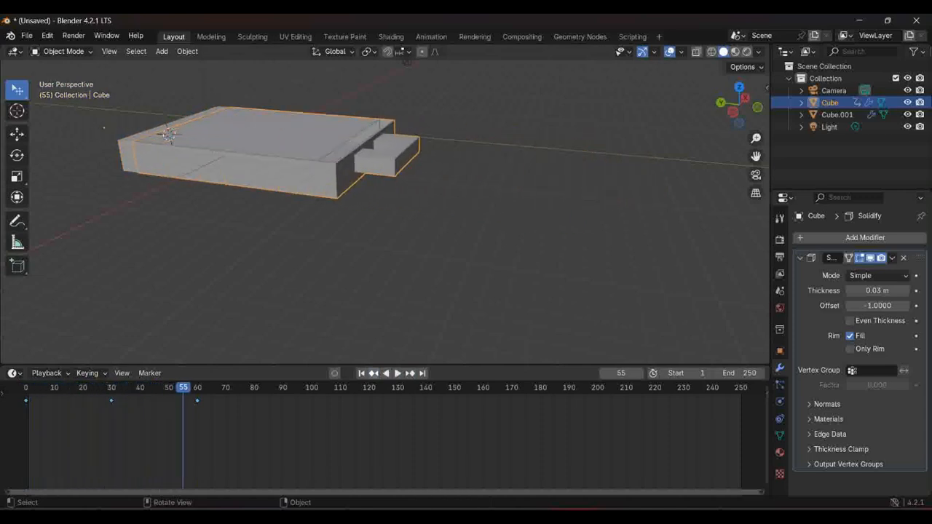
key(space)
key(space)
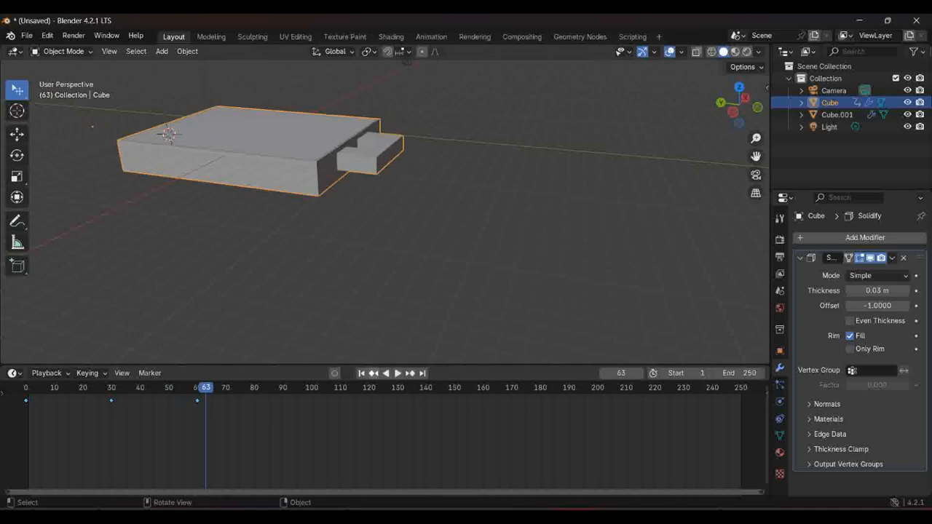
click(374, 373)
click(373, 372)
click(373, 373)
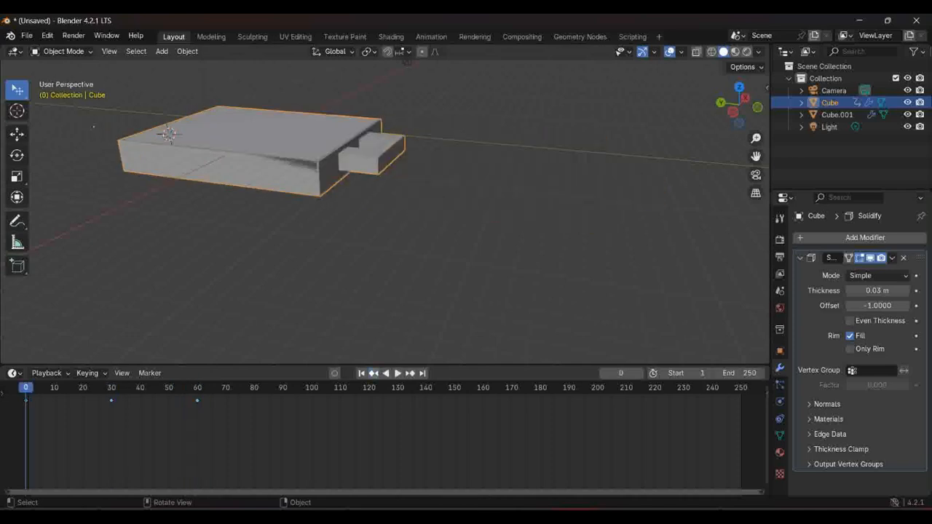
key(space)
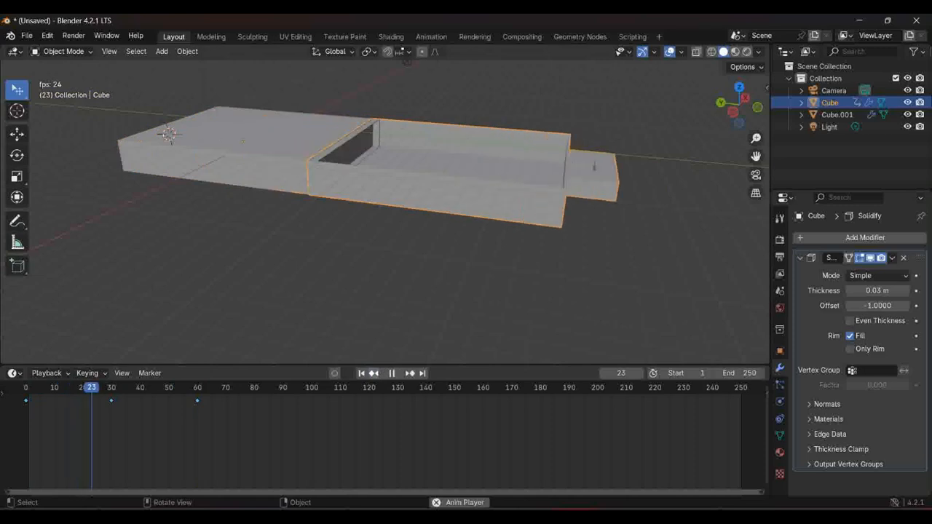
key(space)
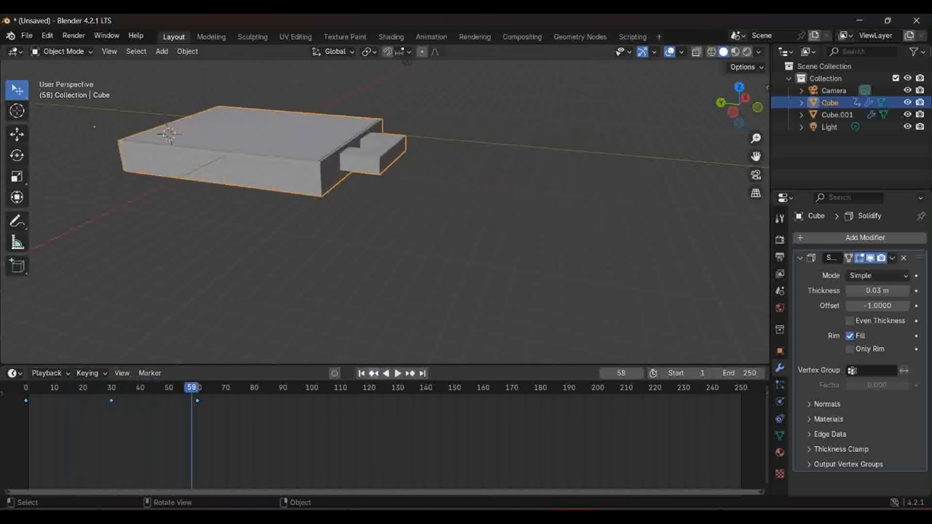
key(space)
key(space)
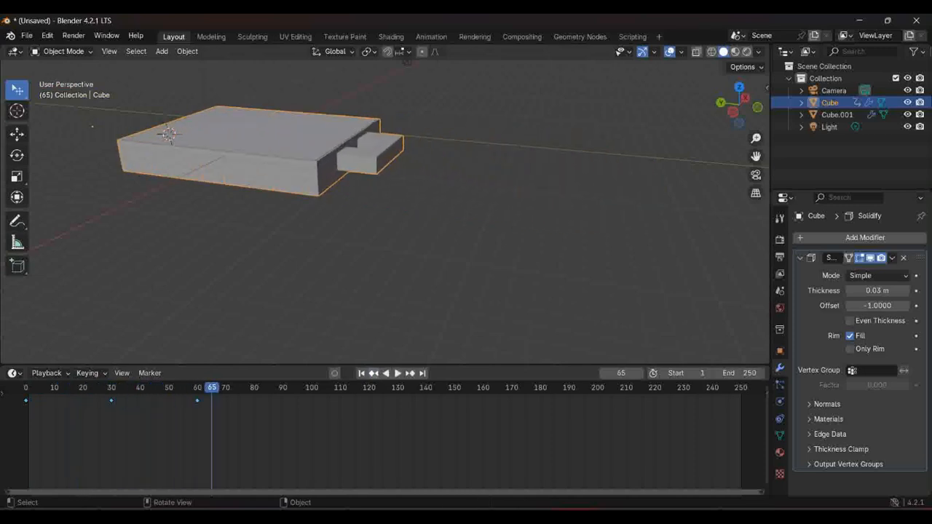